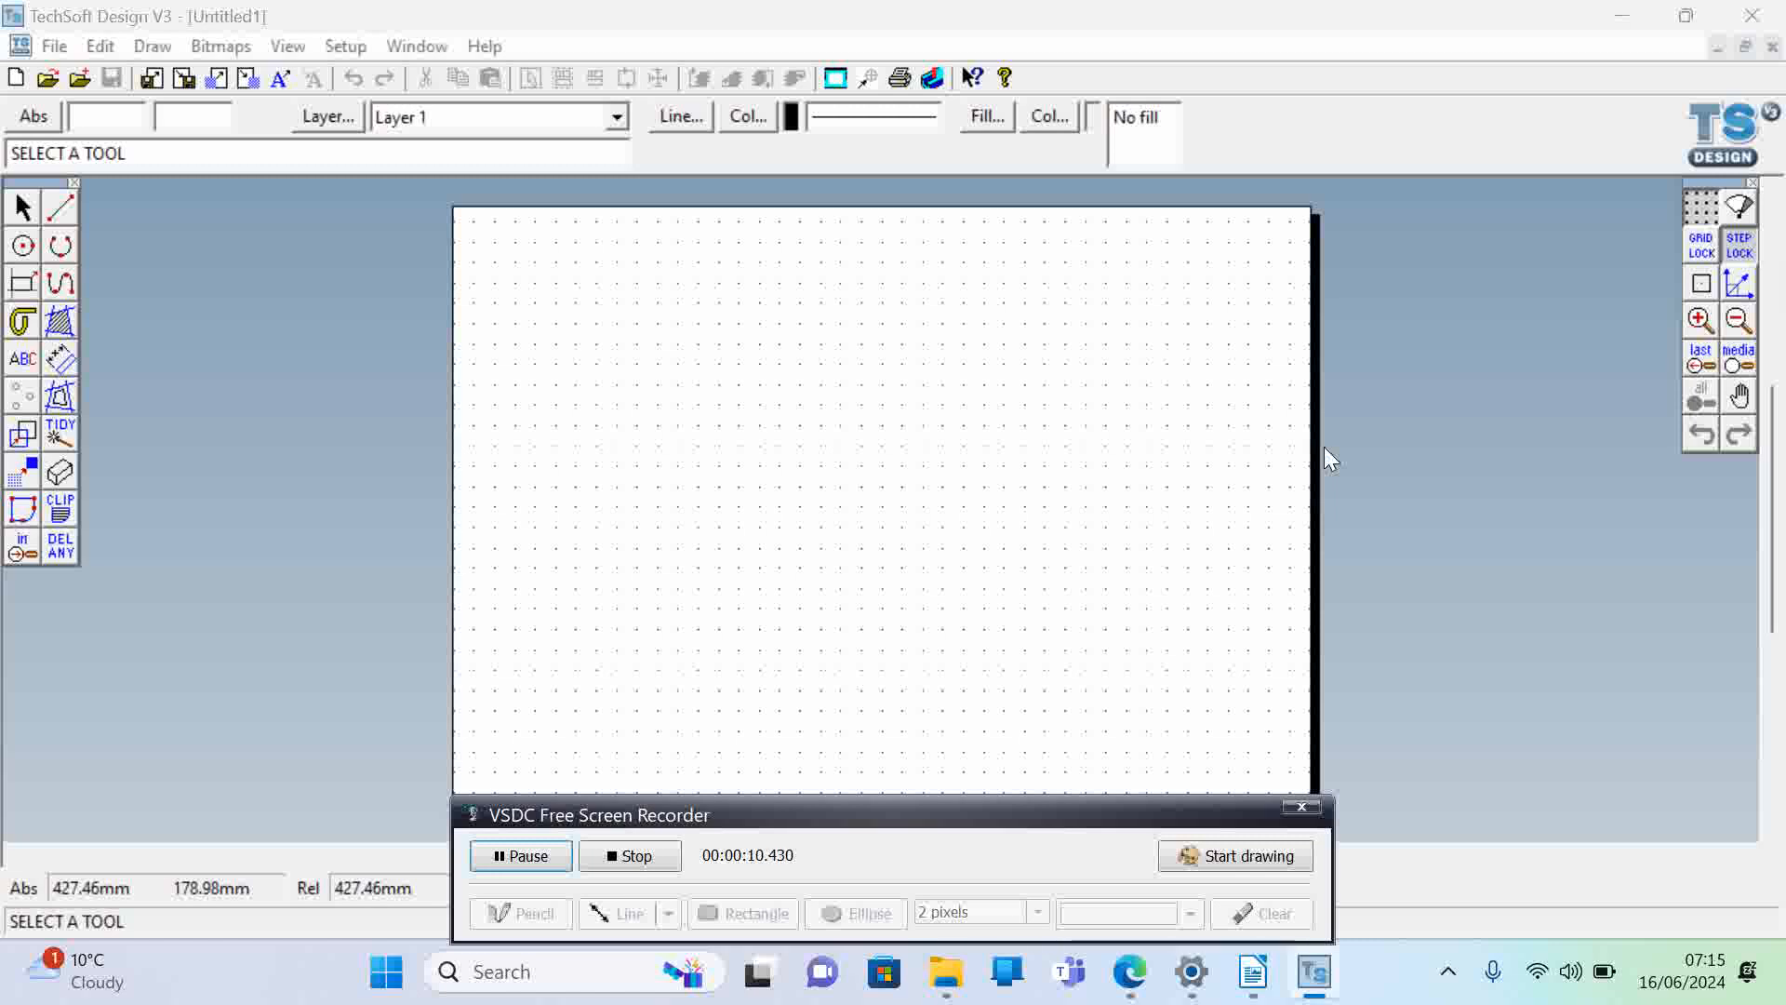
# - Enable grid lock and draw a 170 by 30 mm rectangle near the page's upper-left corner, starting at X 20, Y 280
pyautogui.click(1704, 248)
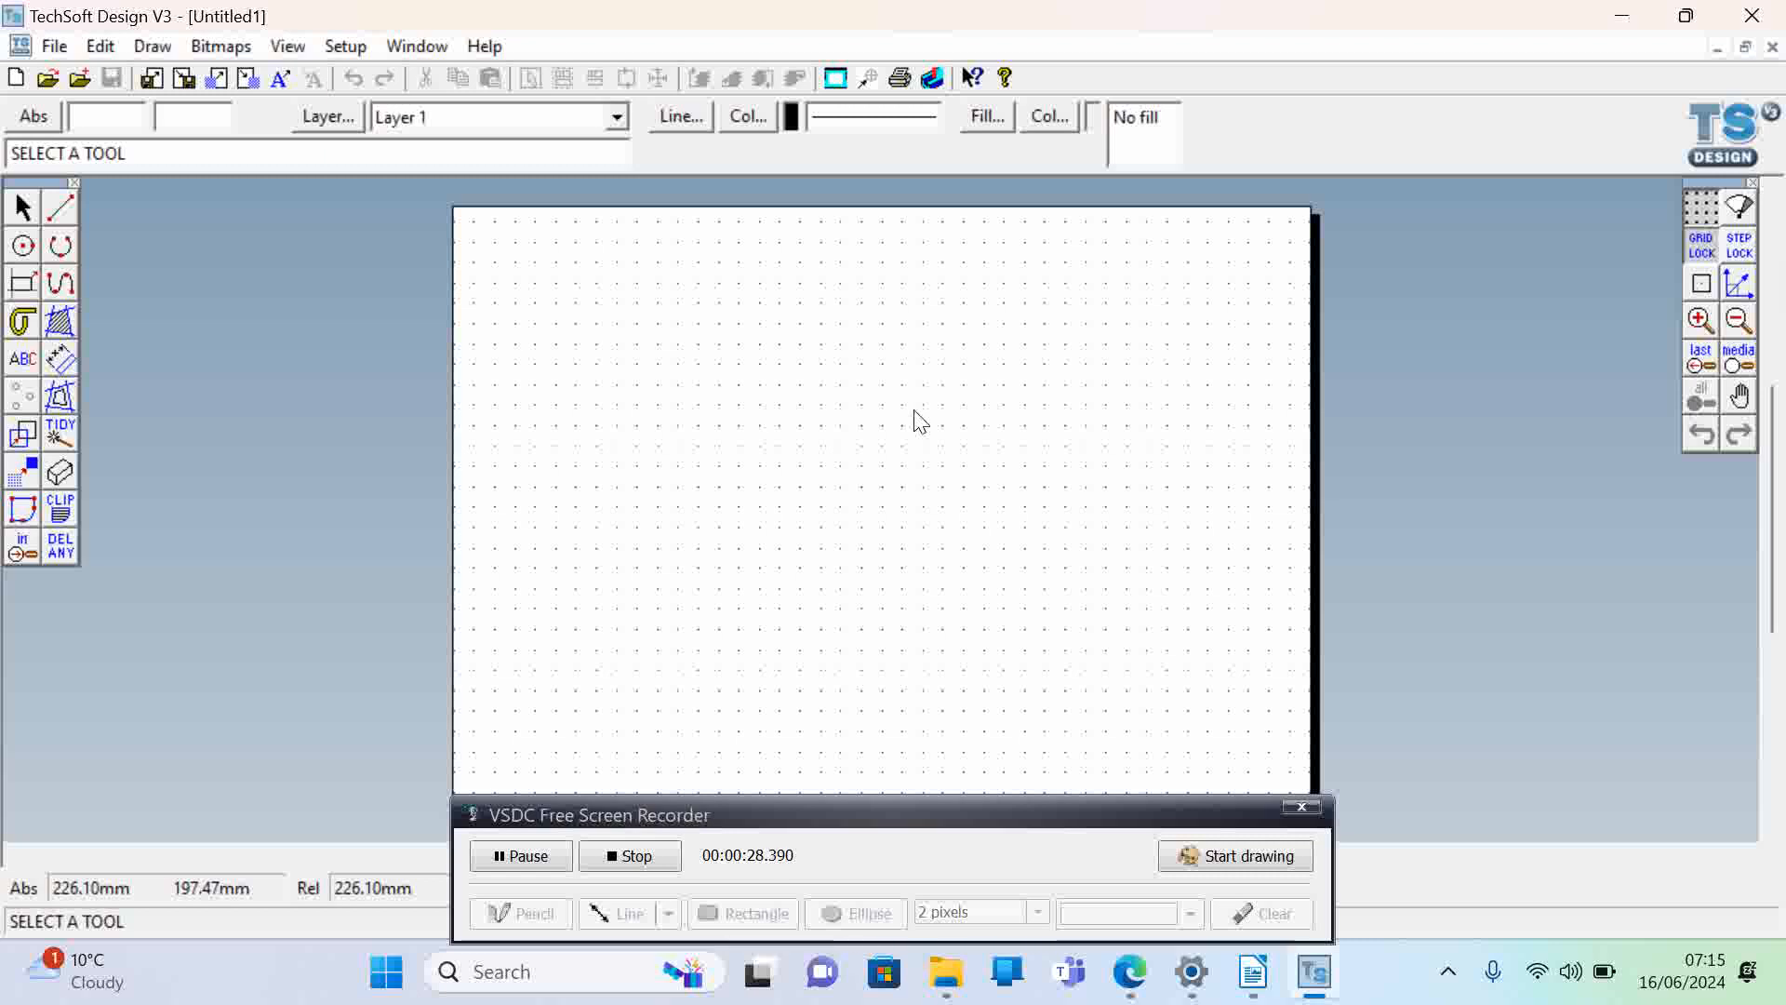
pyautogui.click(545, 819)
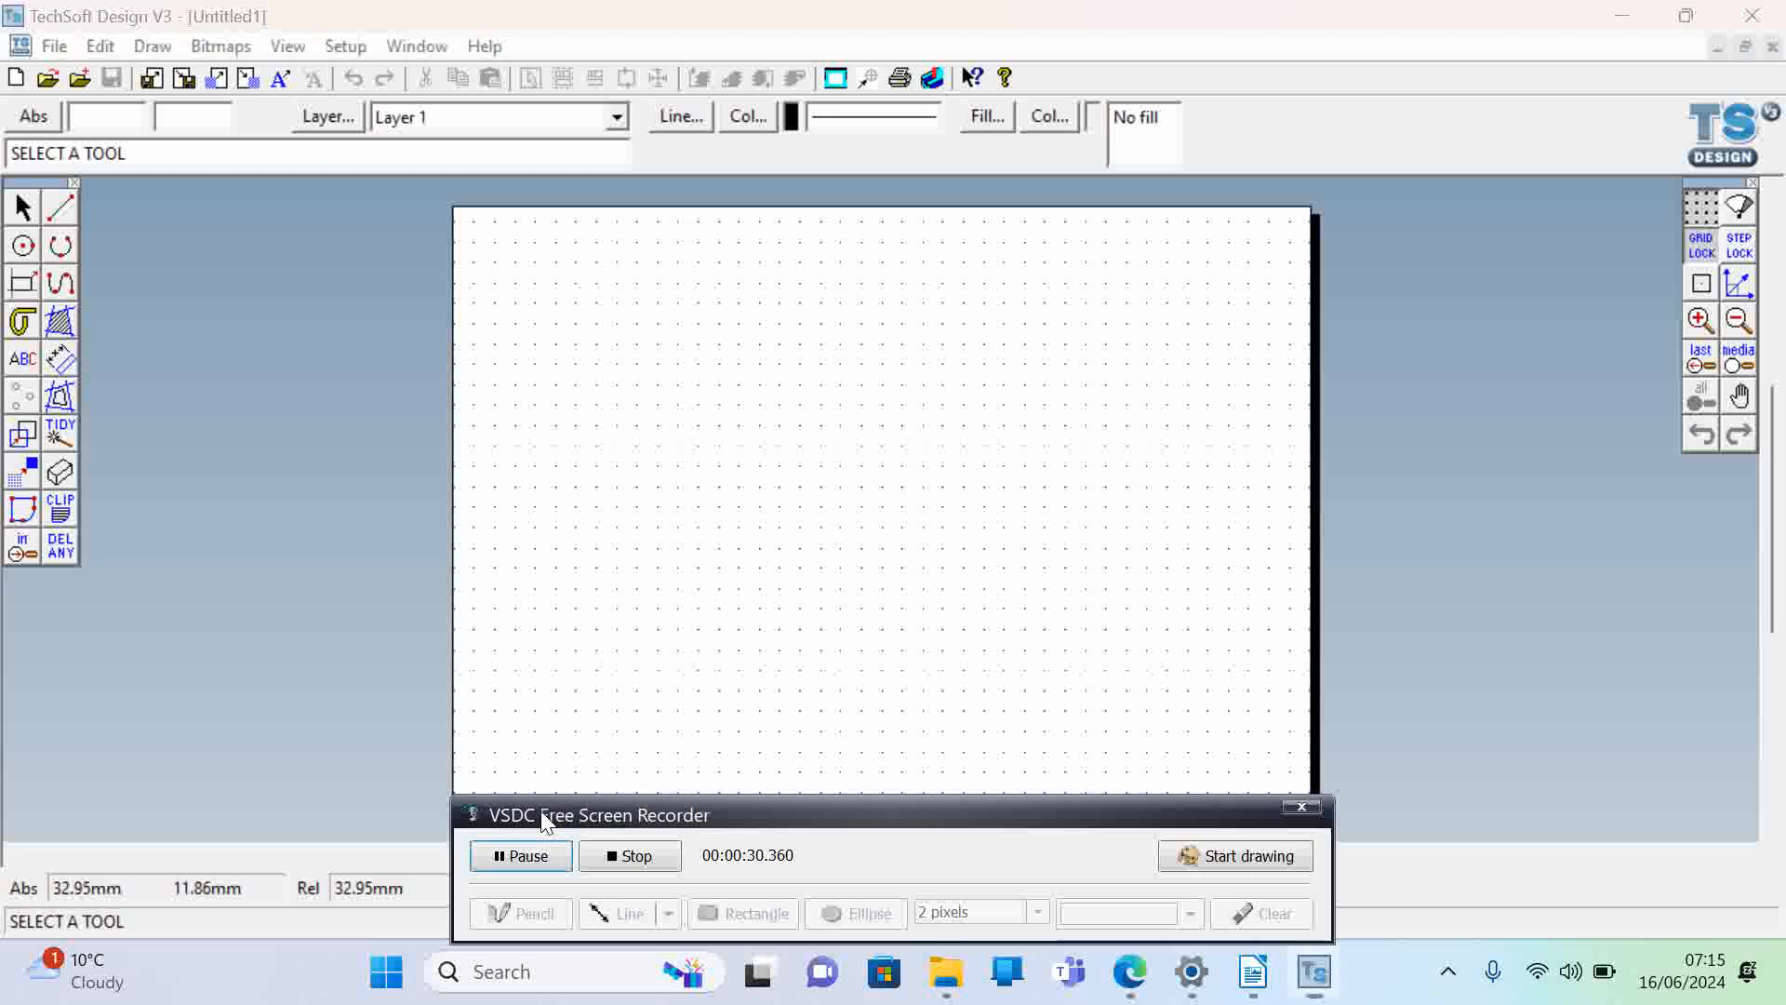
pyautogui.moveTo(545, 818); pyautogui.dragTo(945, 814)
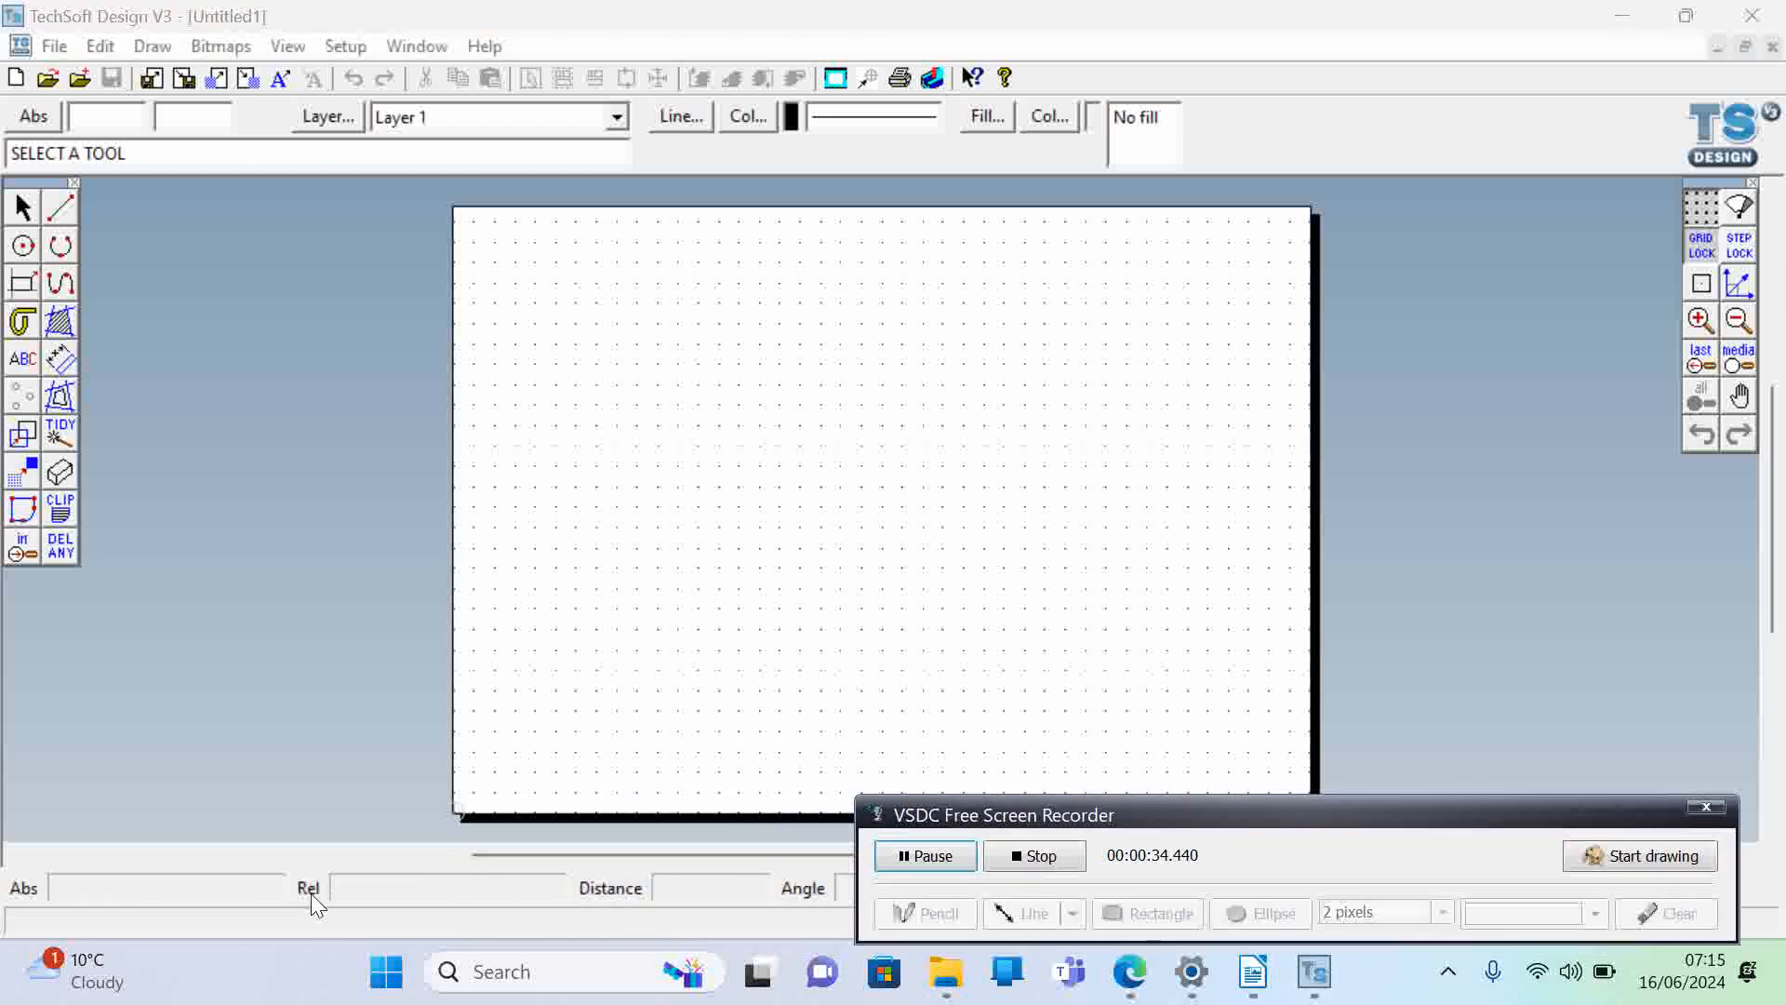
pyautogui.click(1703, 324)
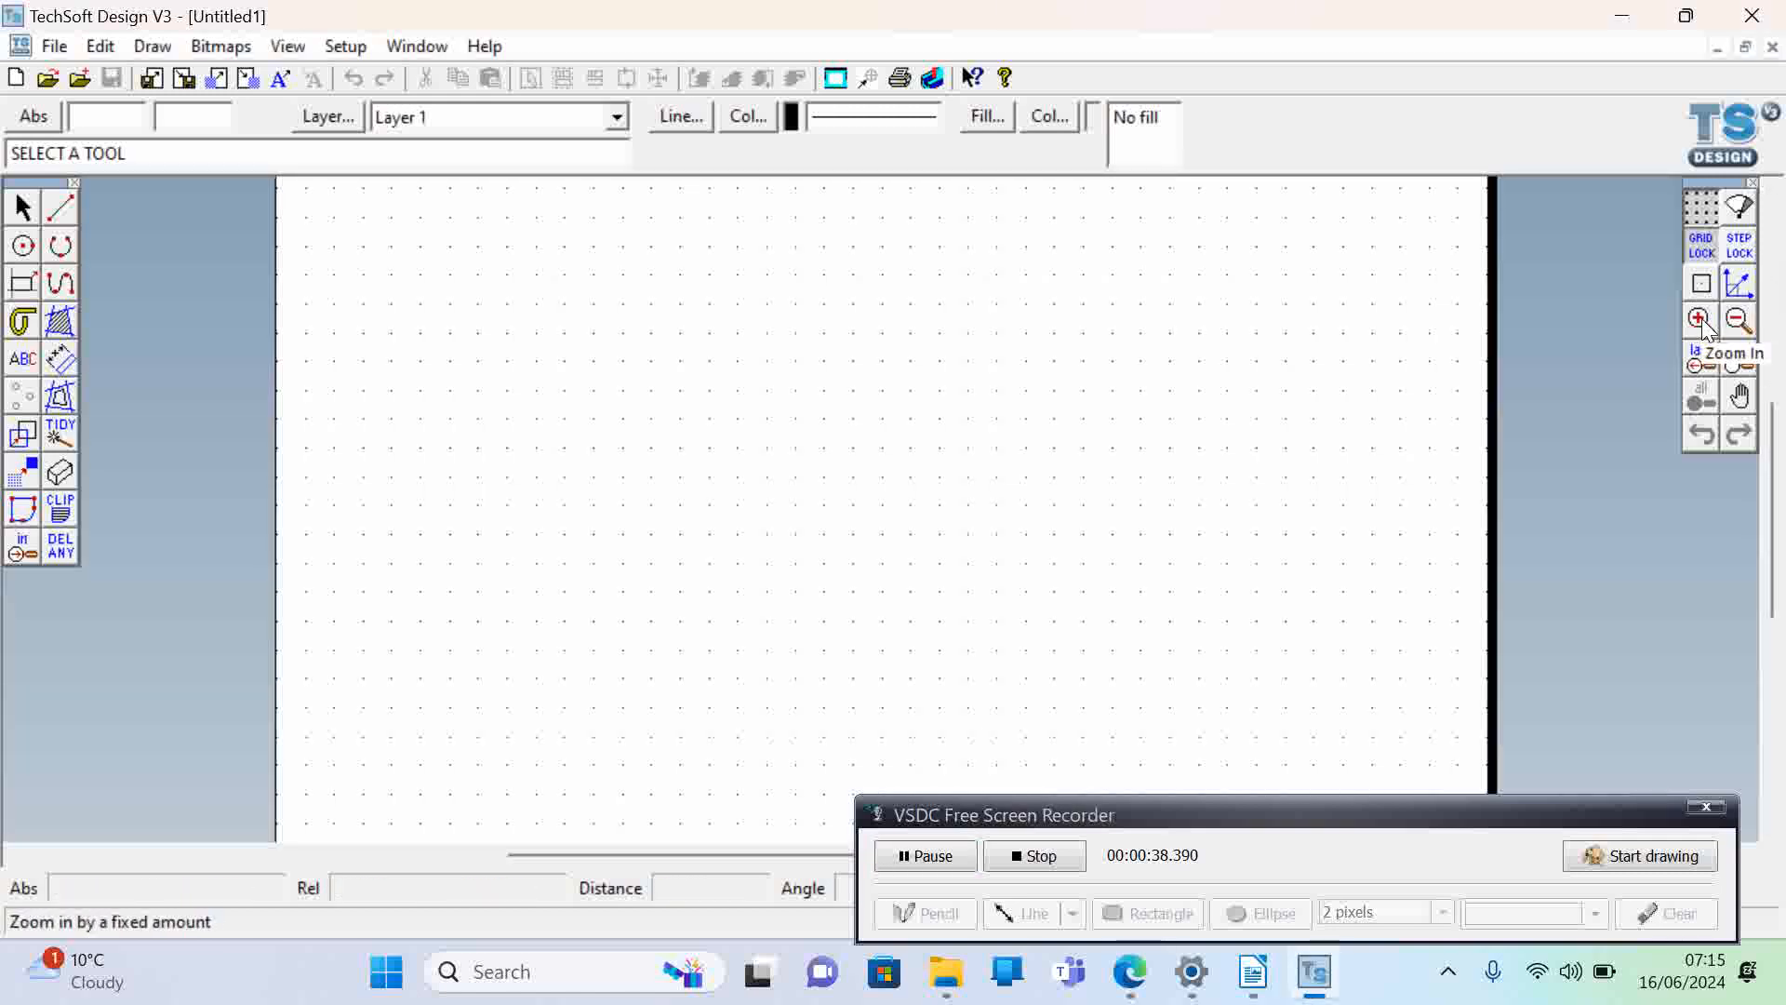
pyautogui.click(1702, 326)
pyautogui.click(1699, 325)
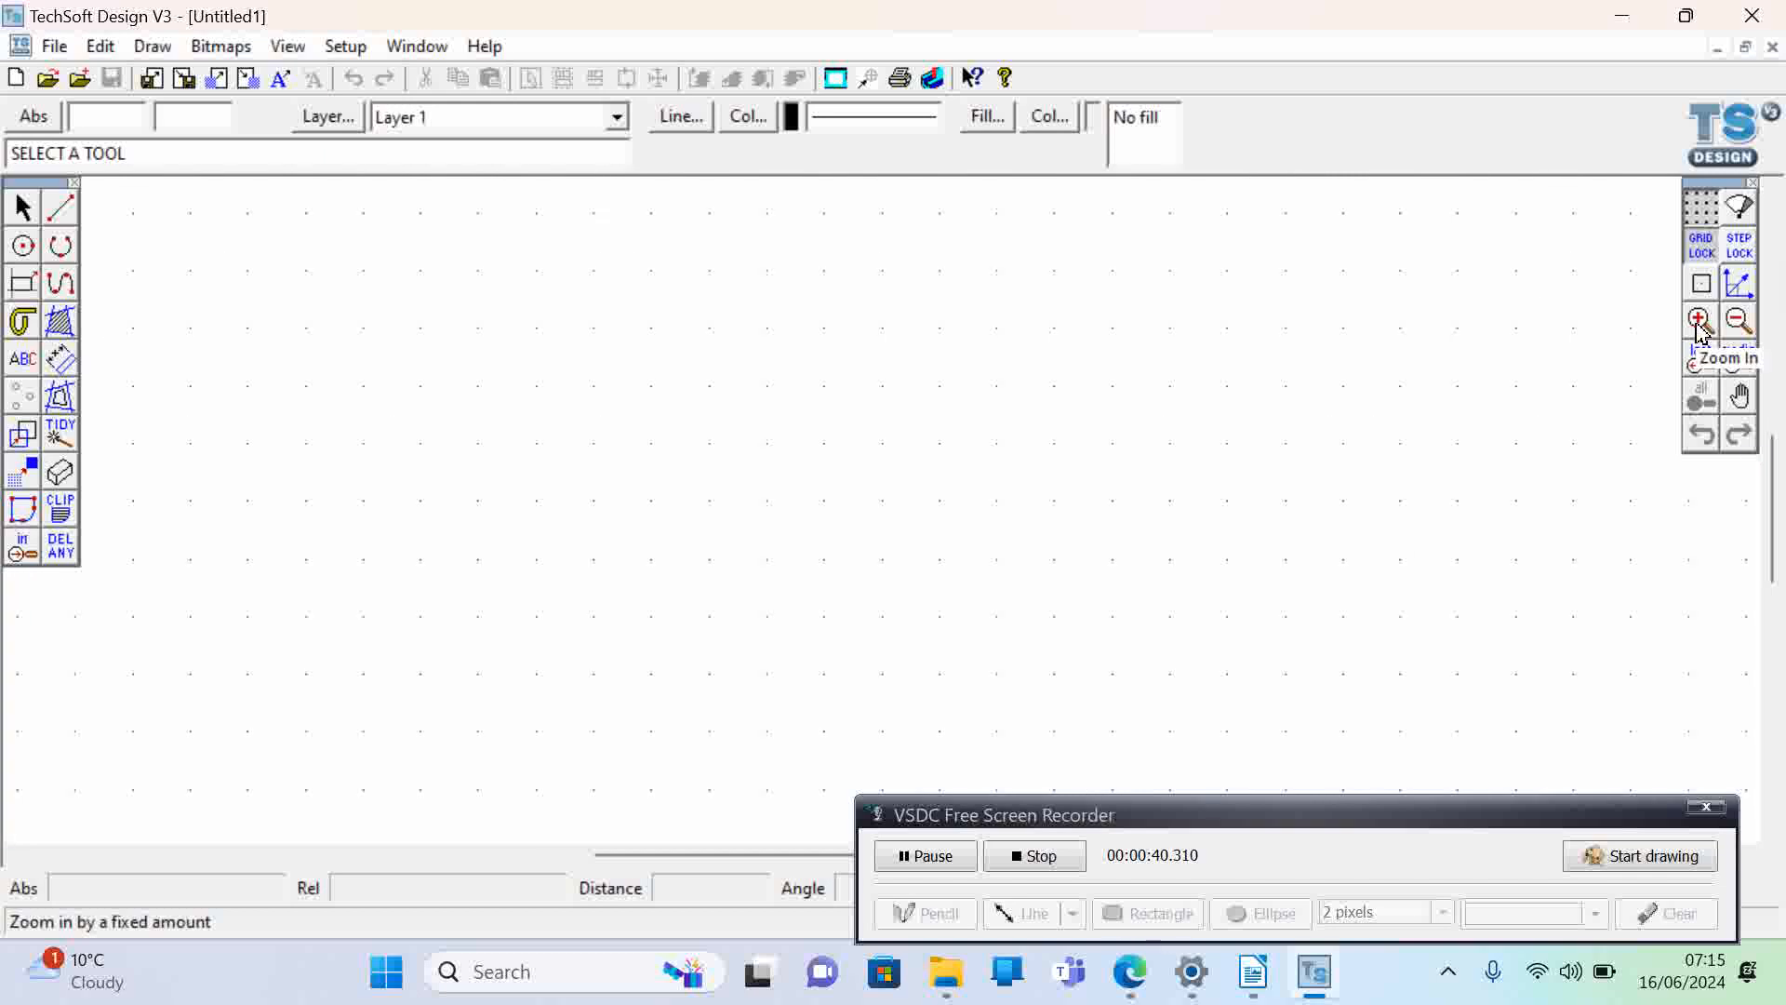
pyautogui.moveTo(1782, 489); pyautogui.dragTo(1764, 342)
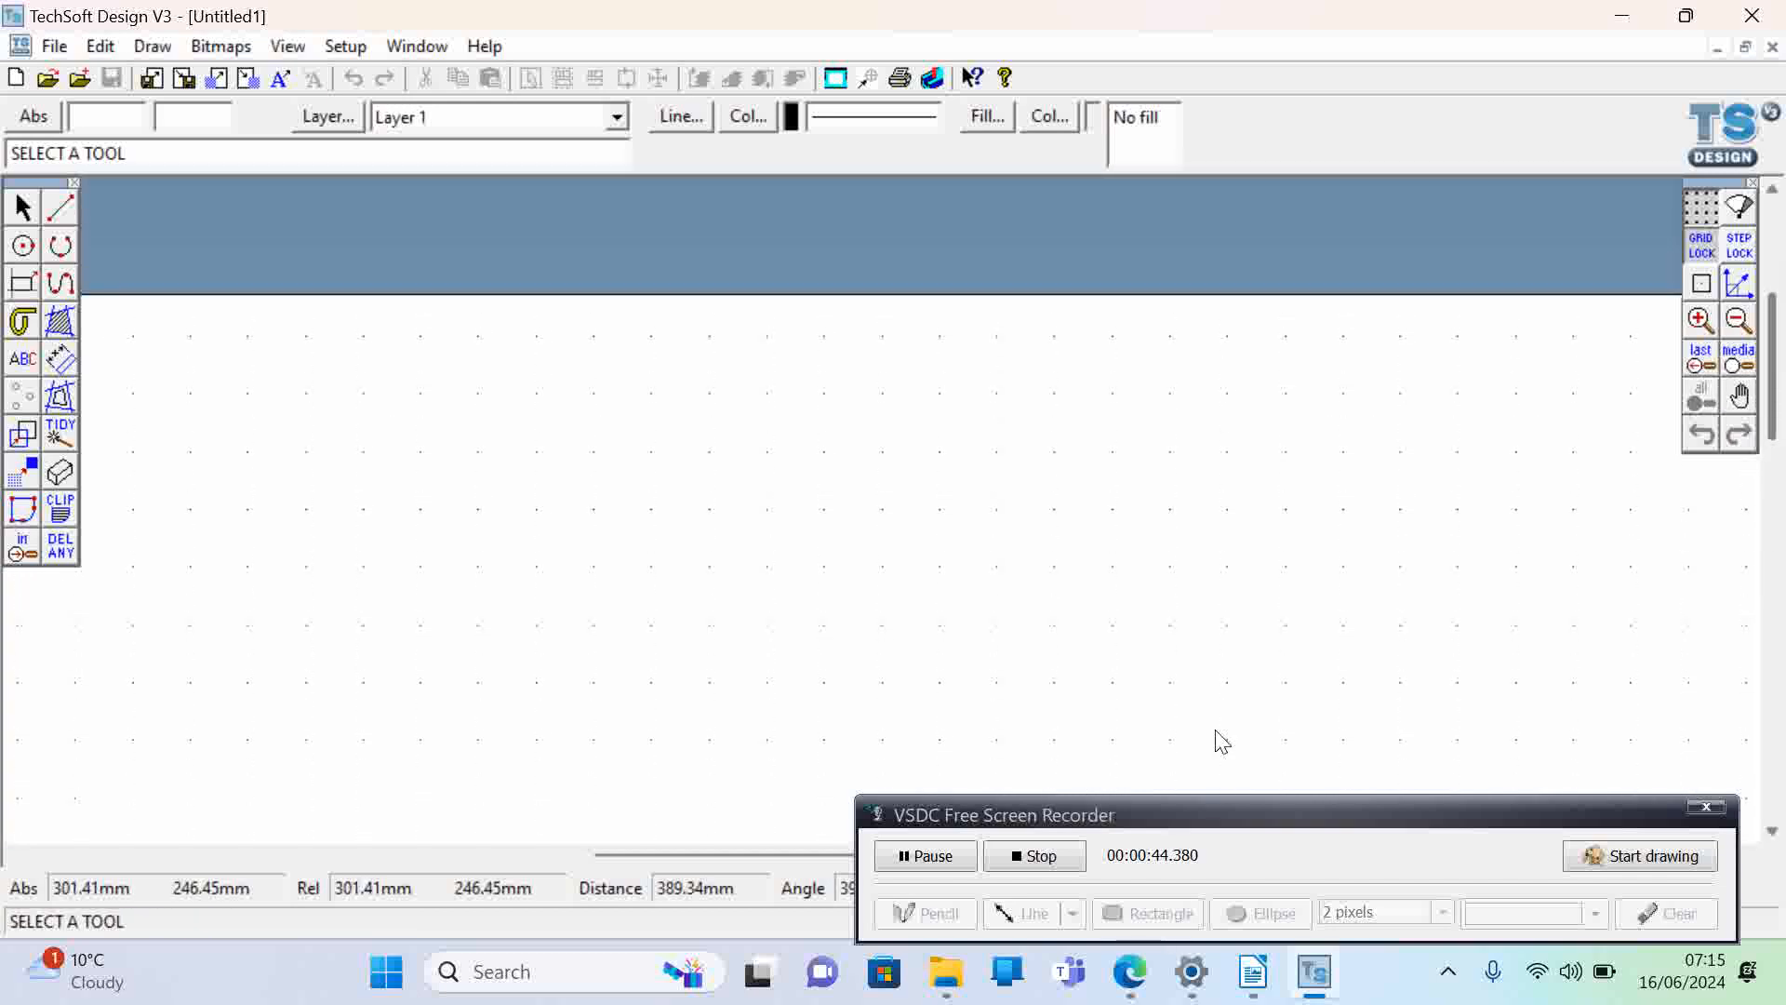
pyautogui.moveTo(816, 852); pyautogui.dragTo(659, 902)
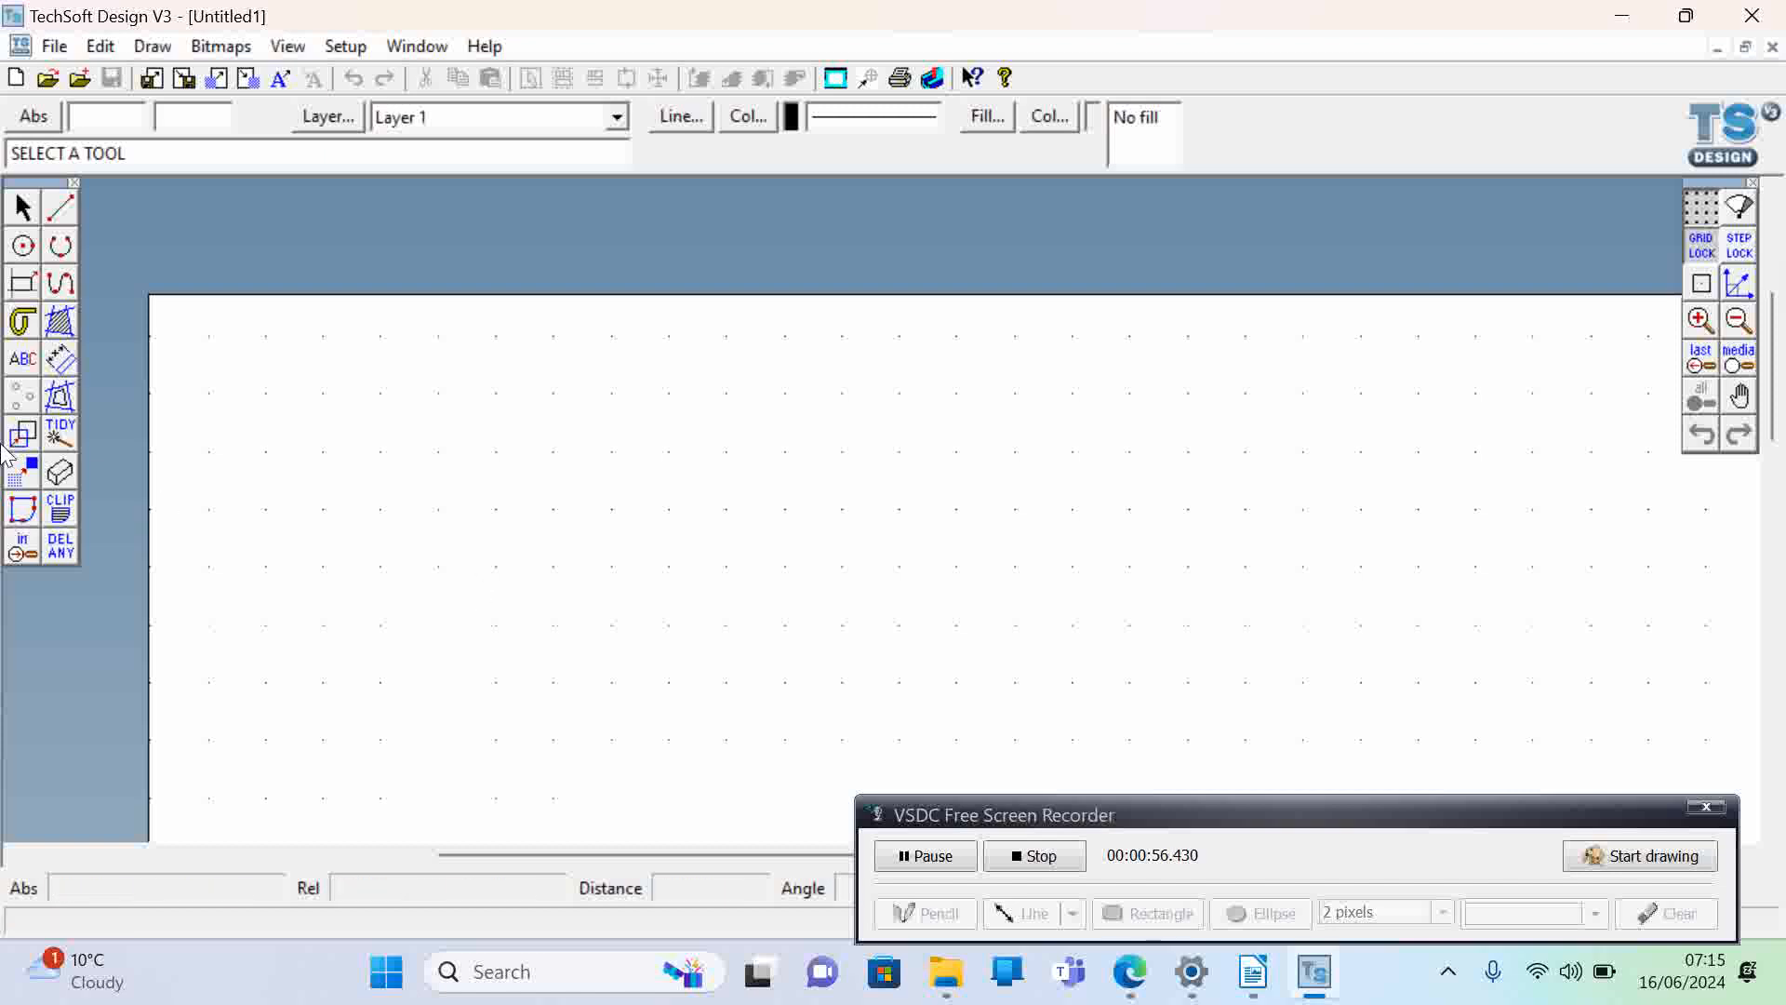
pyautogui.click(23, 284)
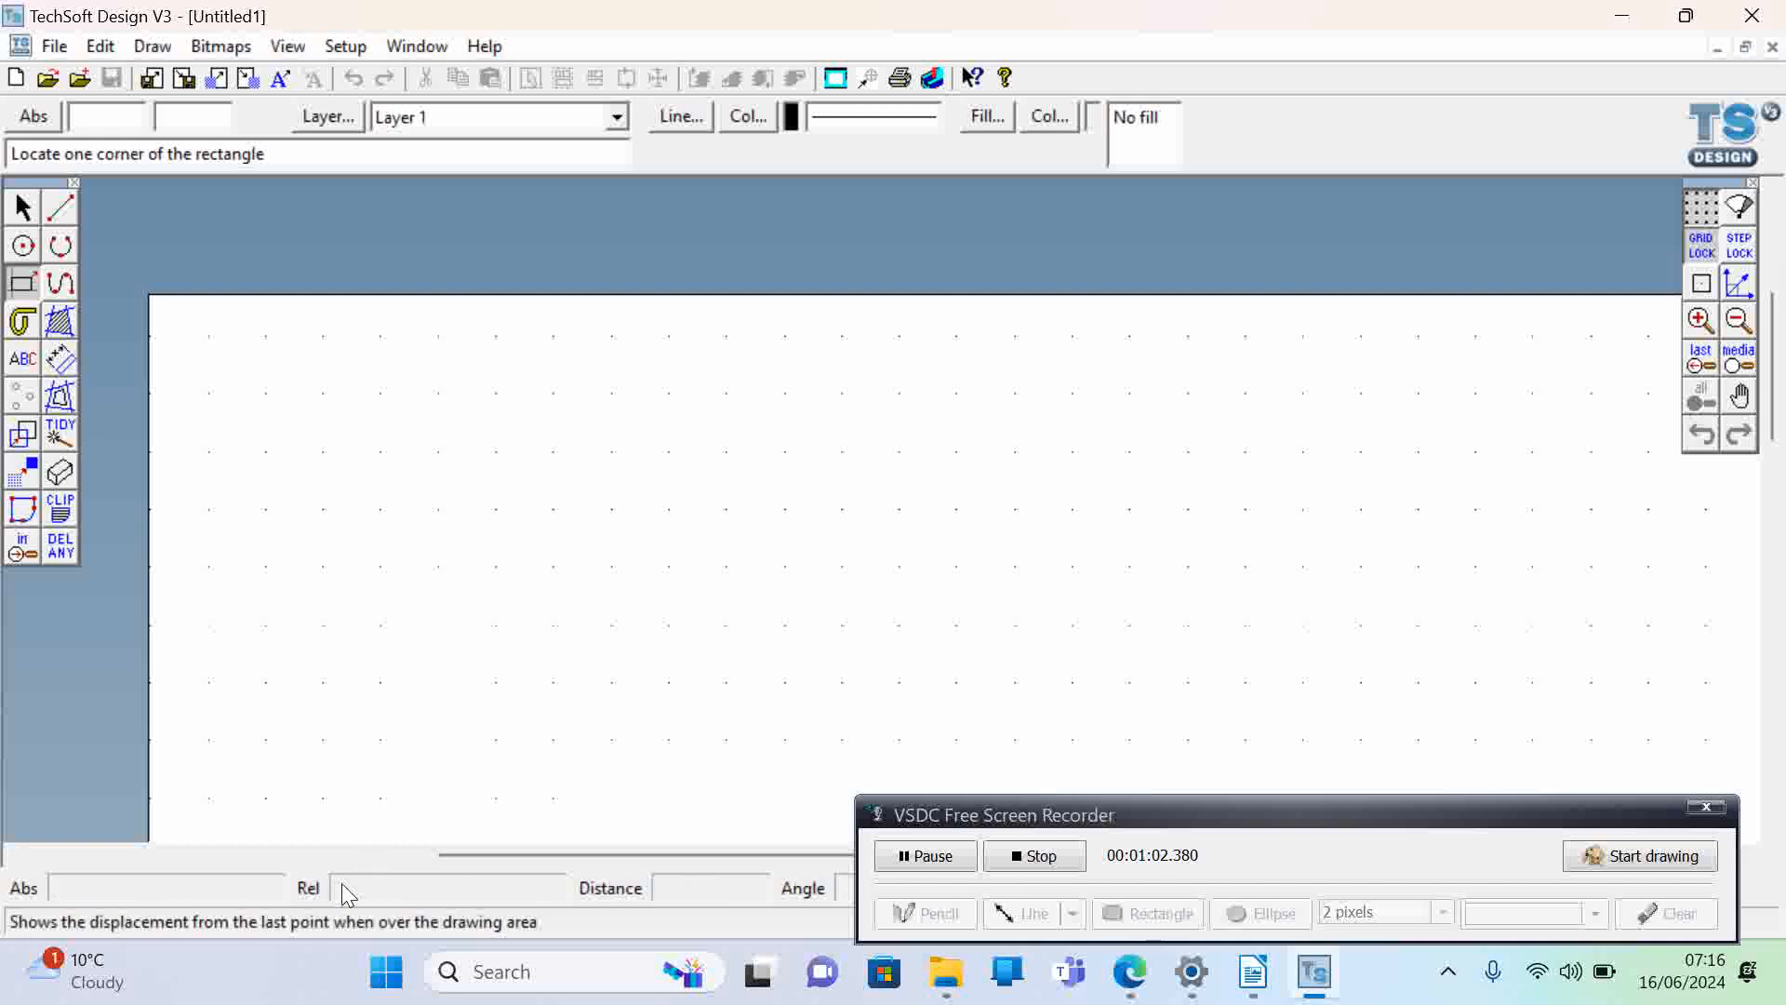
pyautogui.click(265, 393)
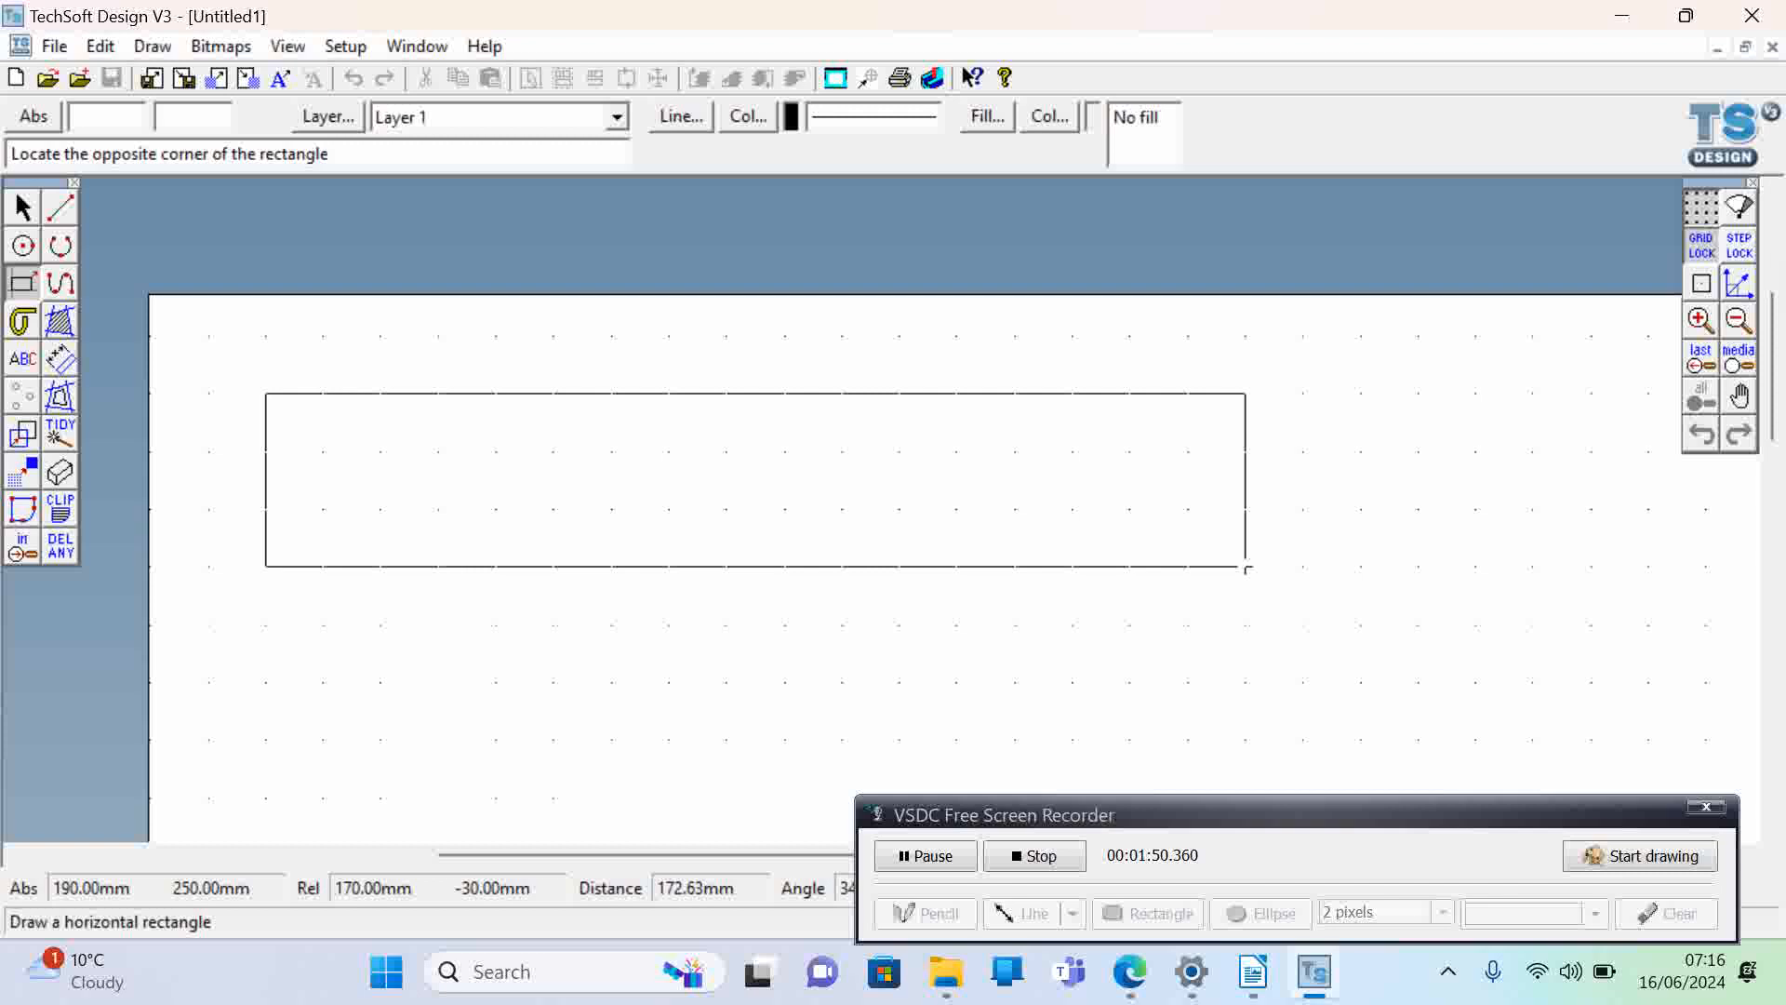
pyautogui.click(1247, 568)
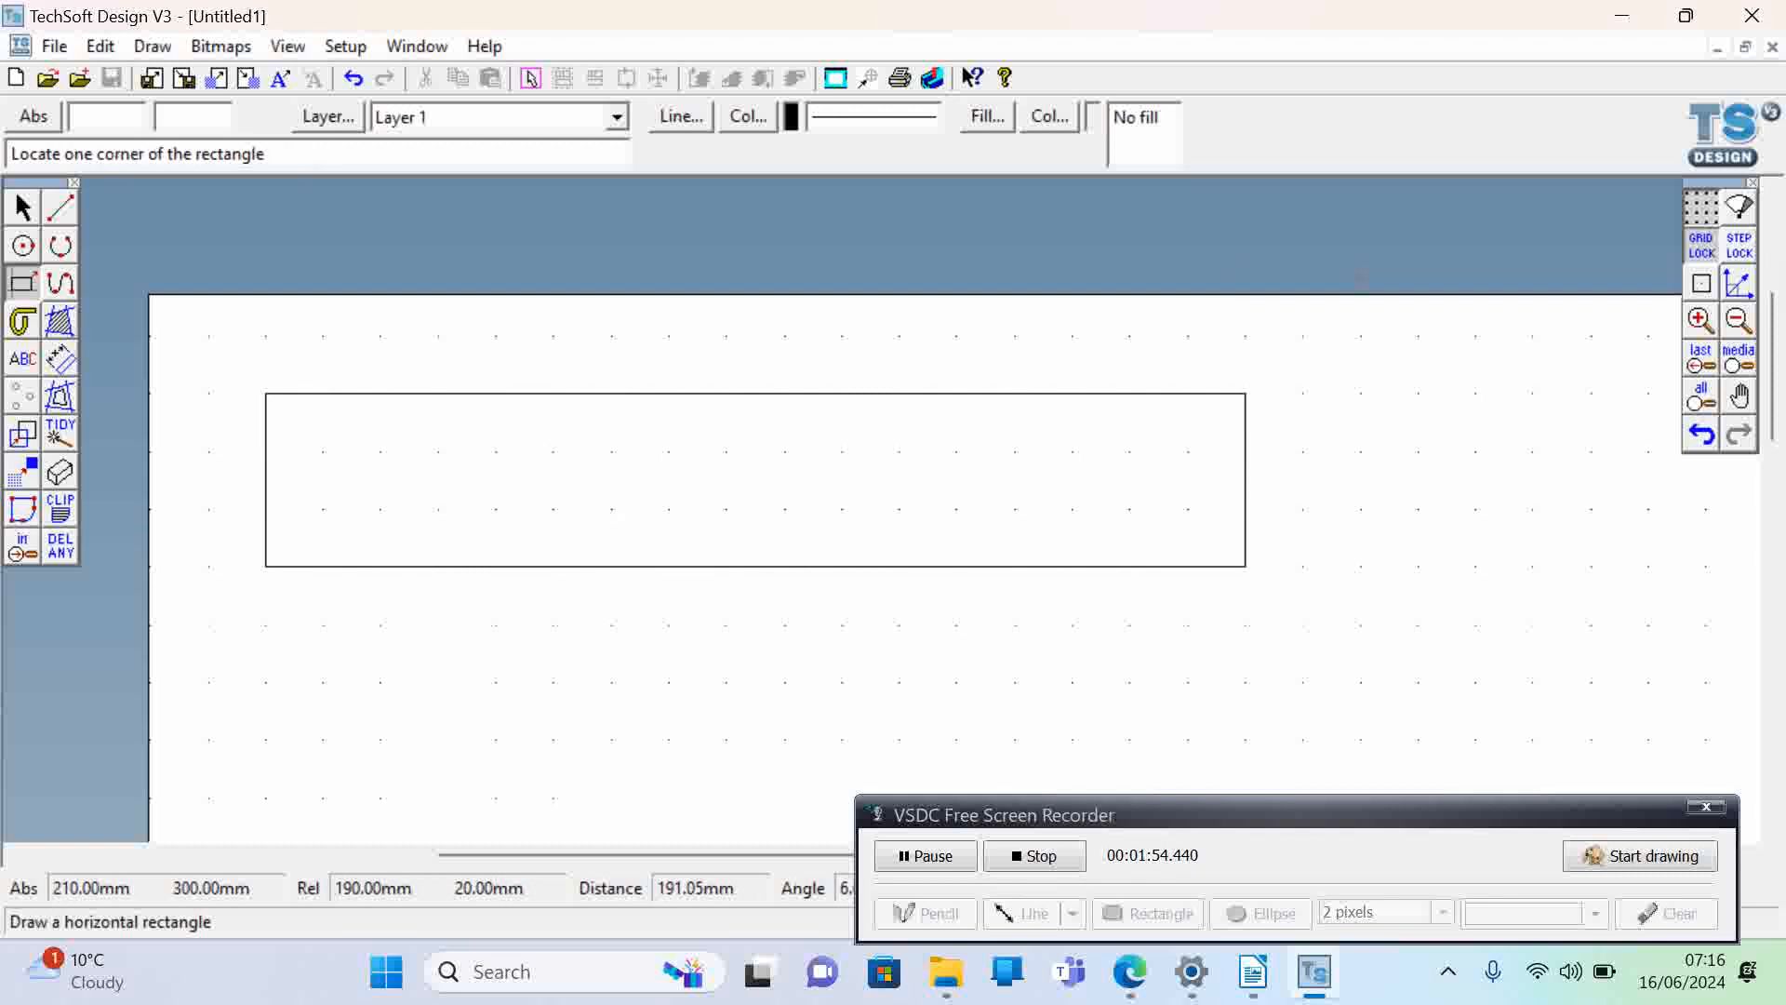
# - Draw two 10 mm vertical lines at X 30 and X 40 mm, each meeting the rectangle's top edge
pyautogui.click(1701, 322)
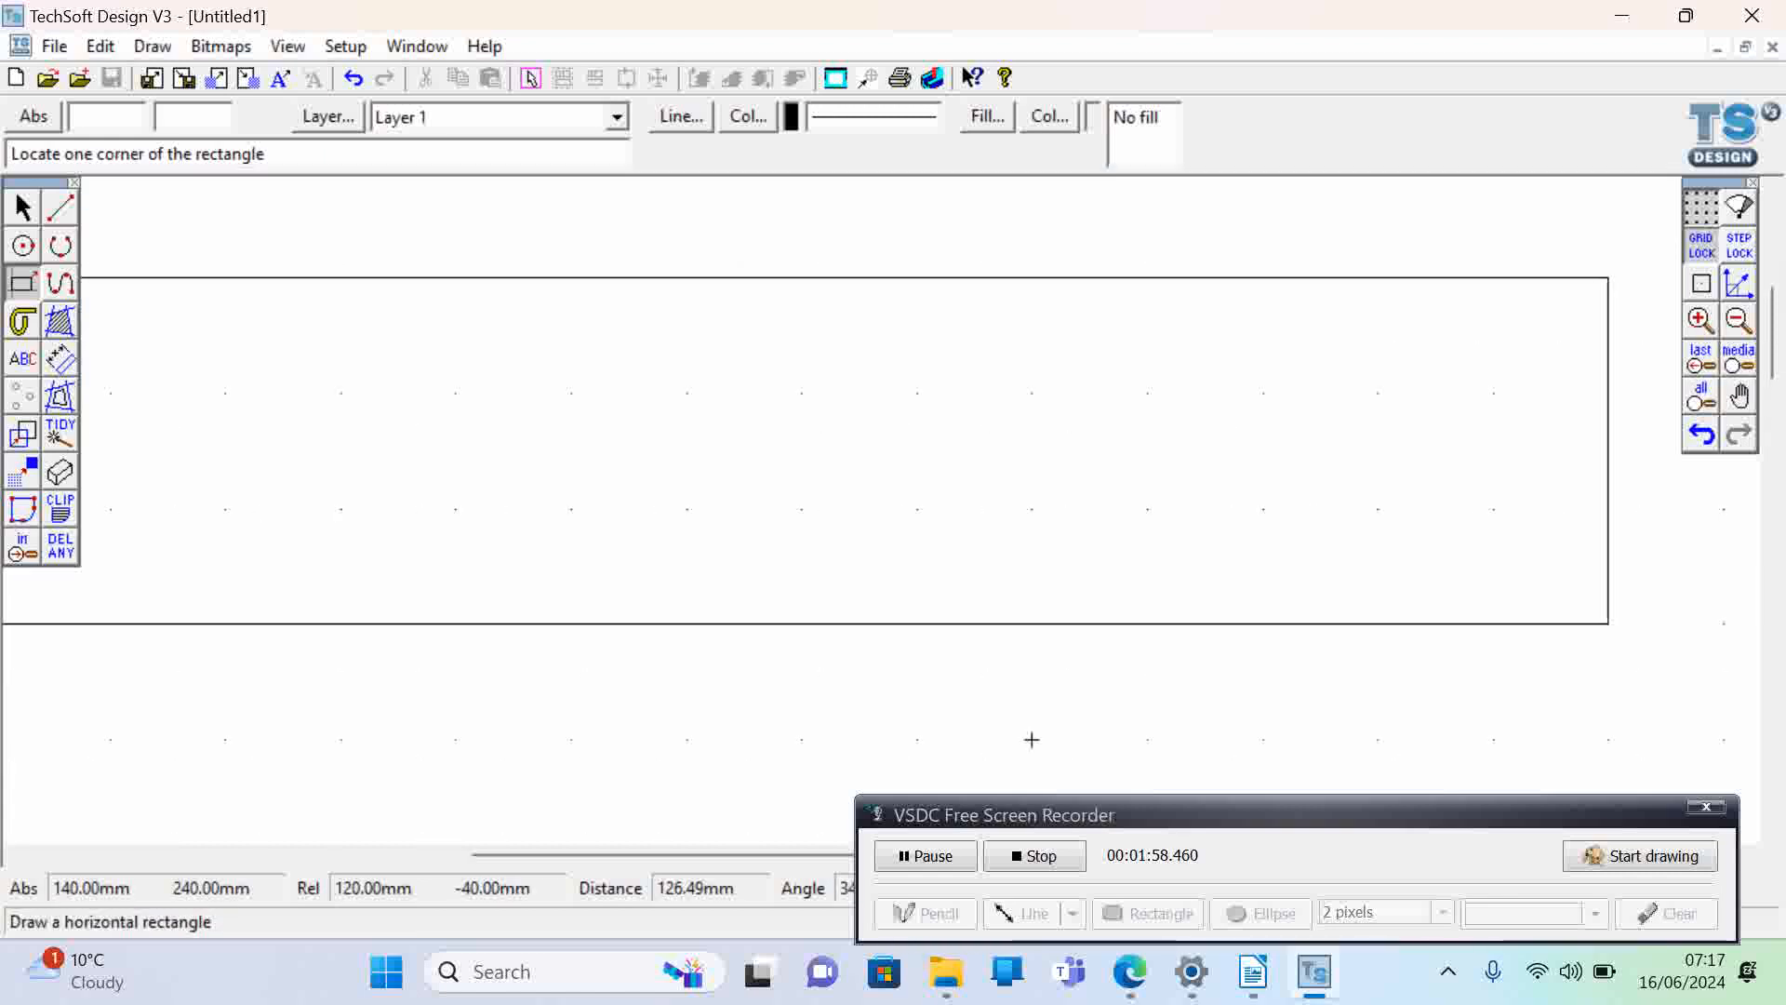
pyautogui.moveTo(788, 856); pyautogui.dragTo(644, 868)
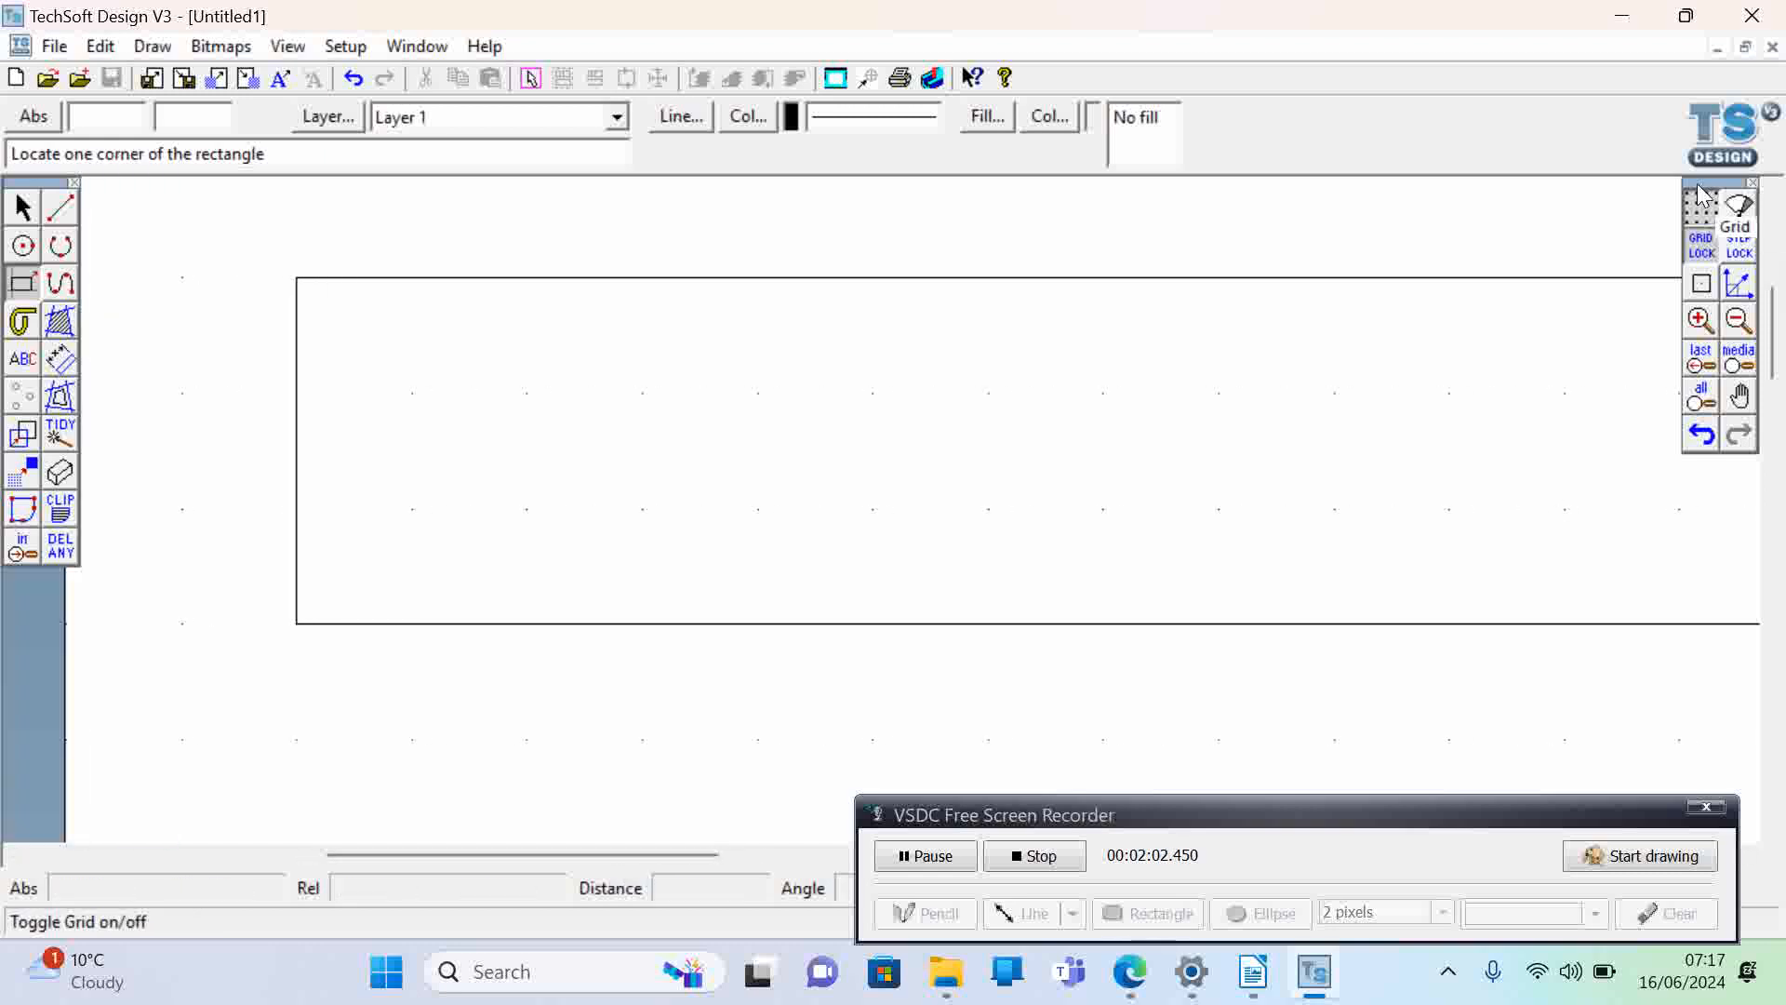
pyautogui.click(1702, 322)
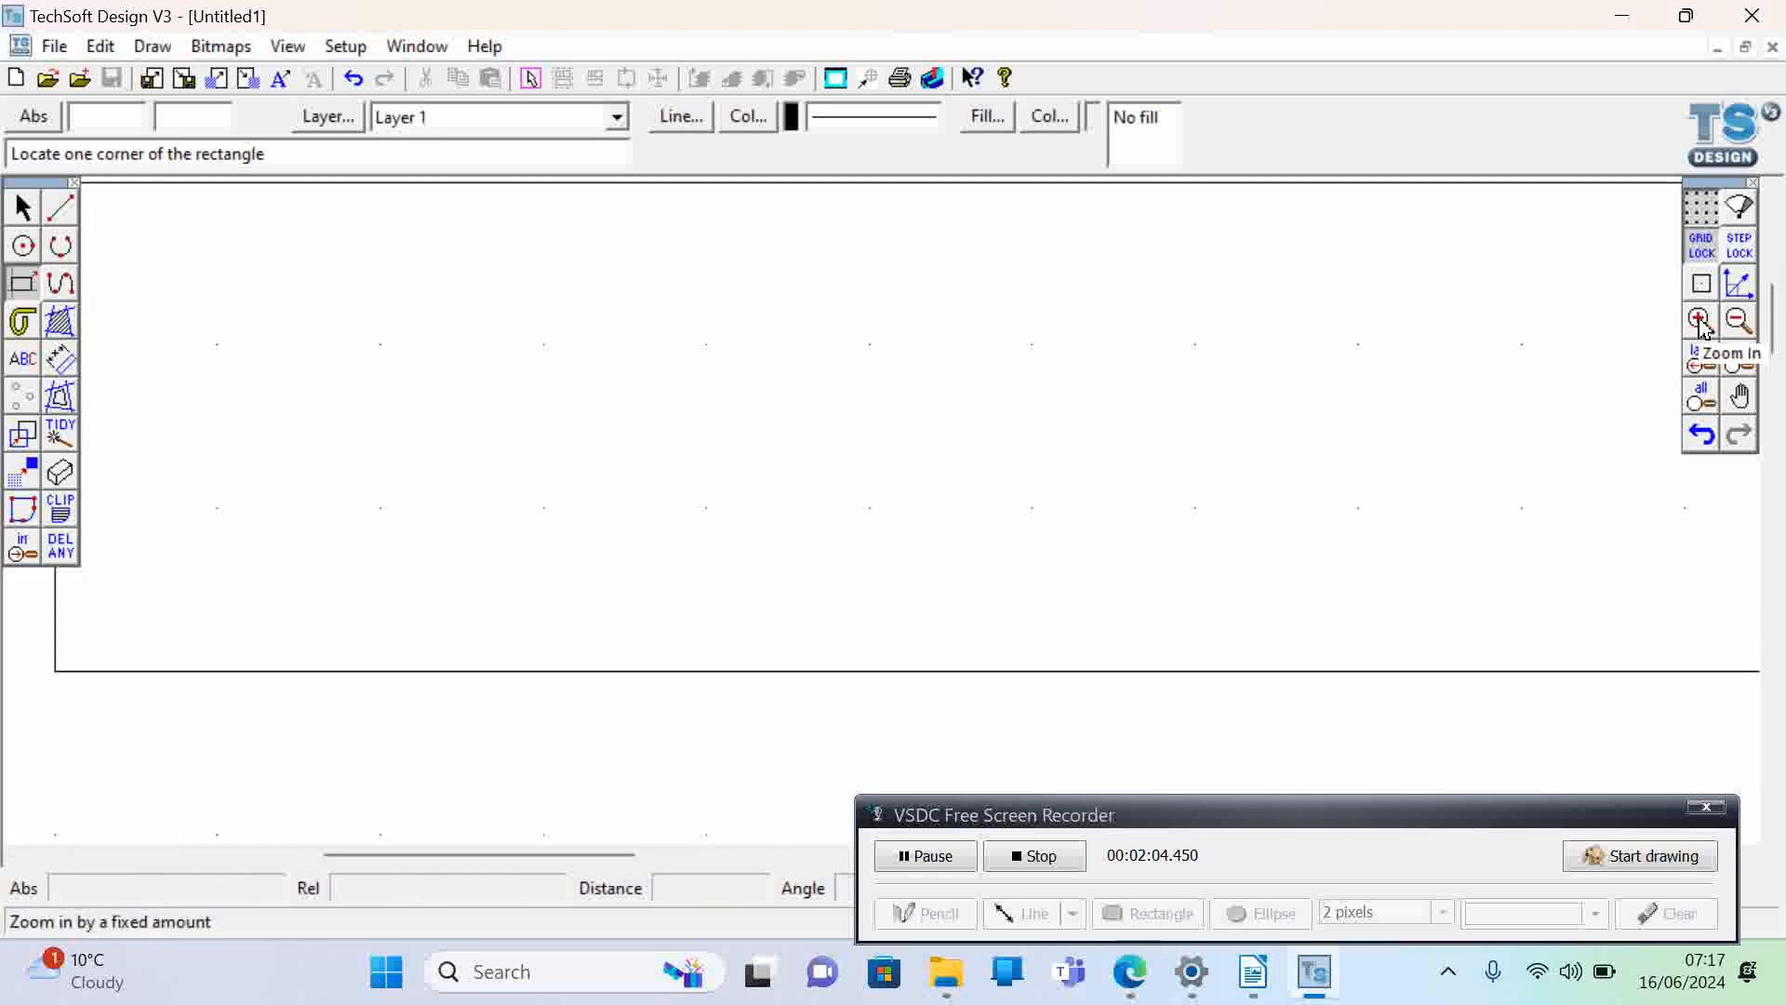
pyautogui.moveTo(621, 855); pyautogui.dragTo(593, 858)
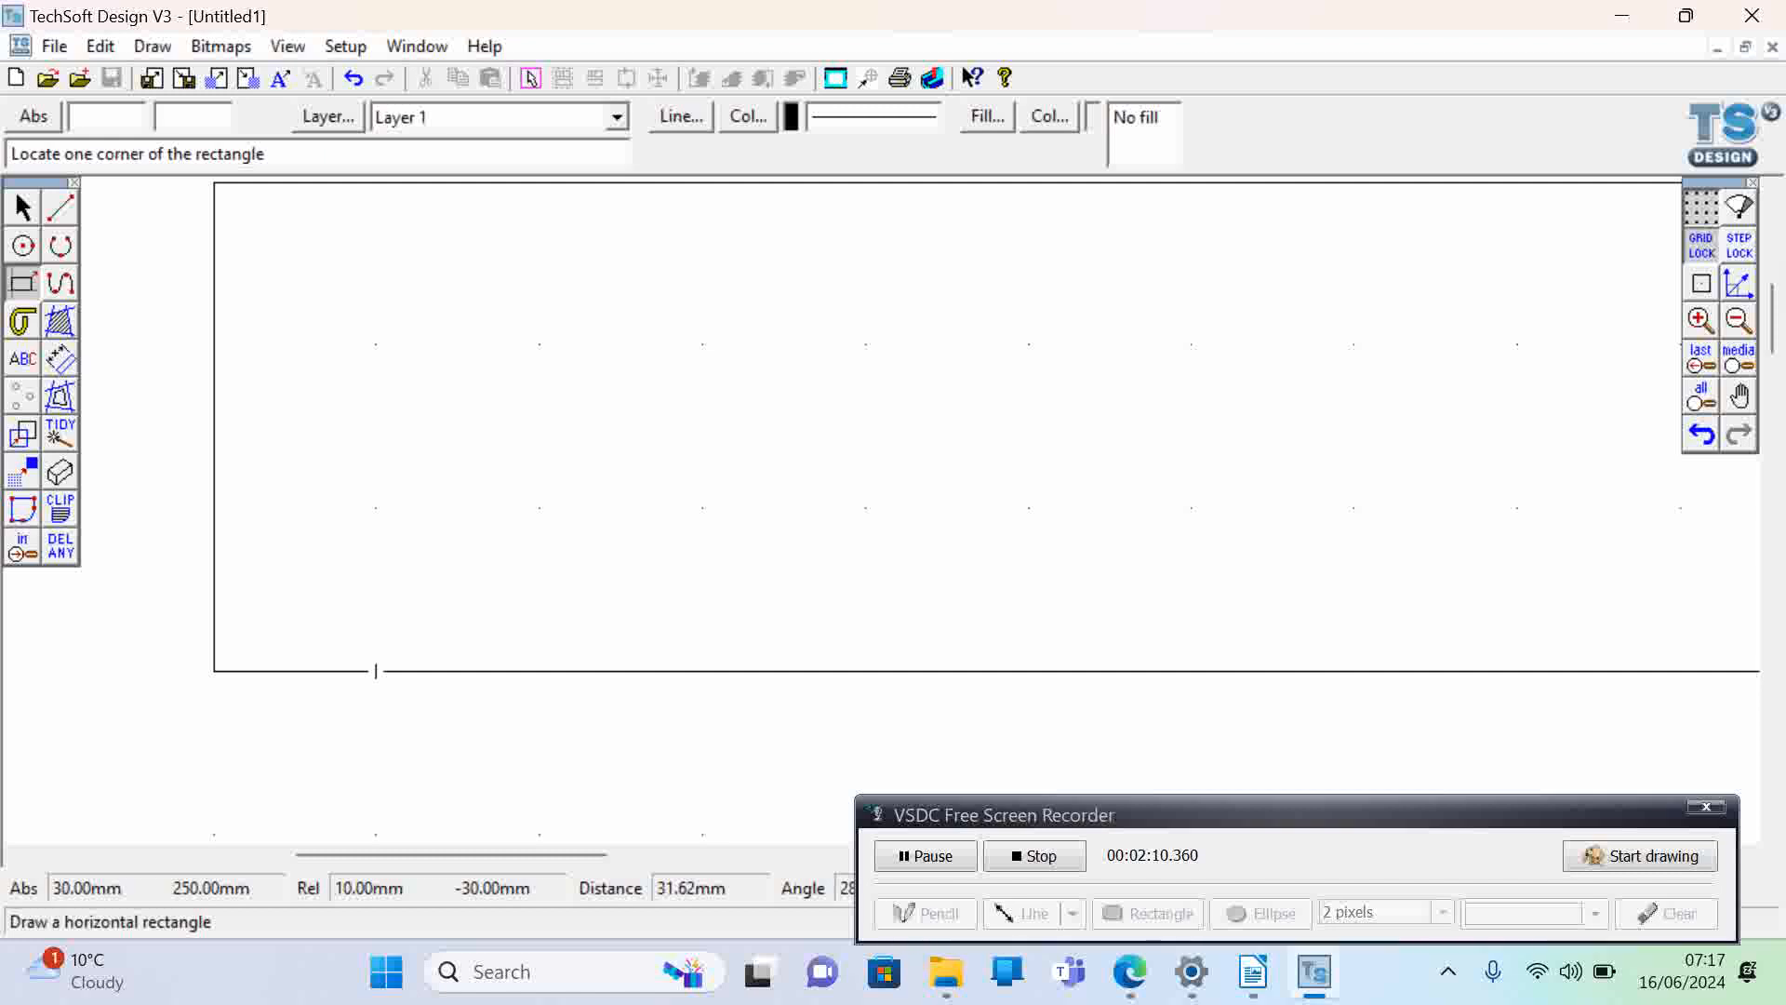
pyautogui.click(60, 213)
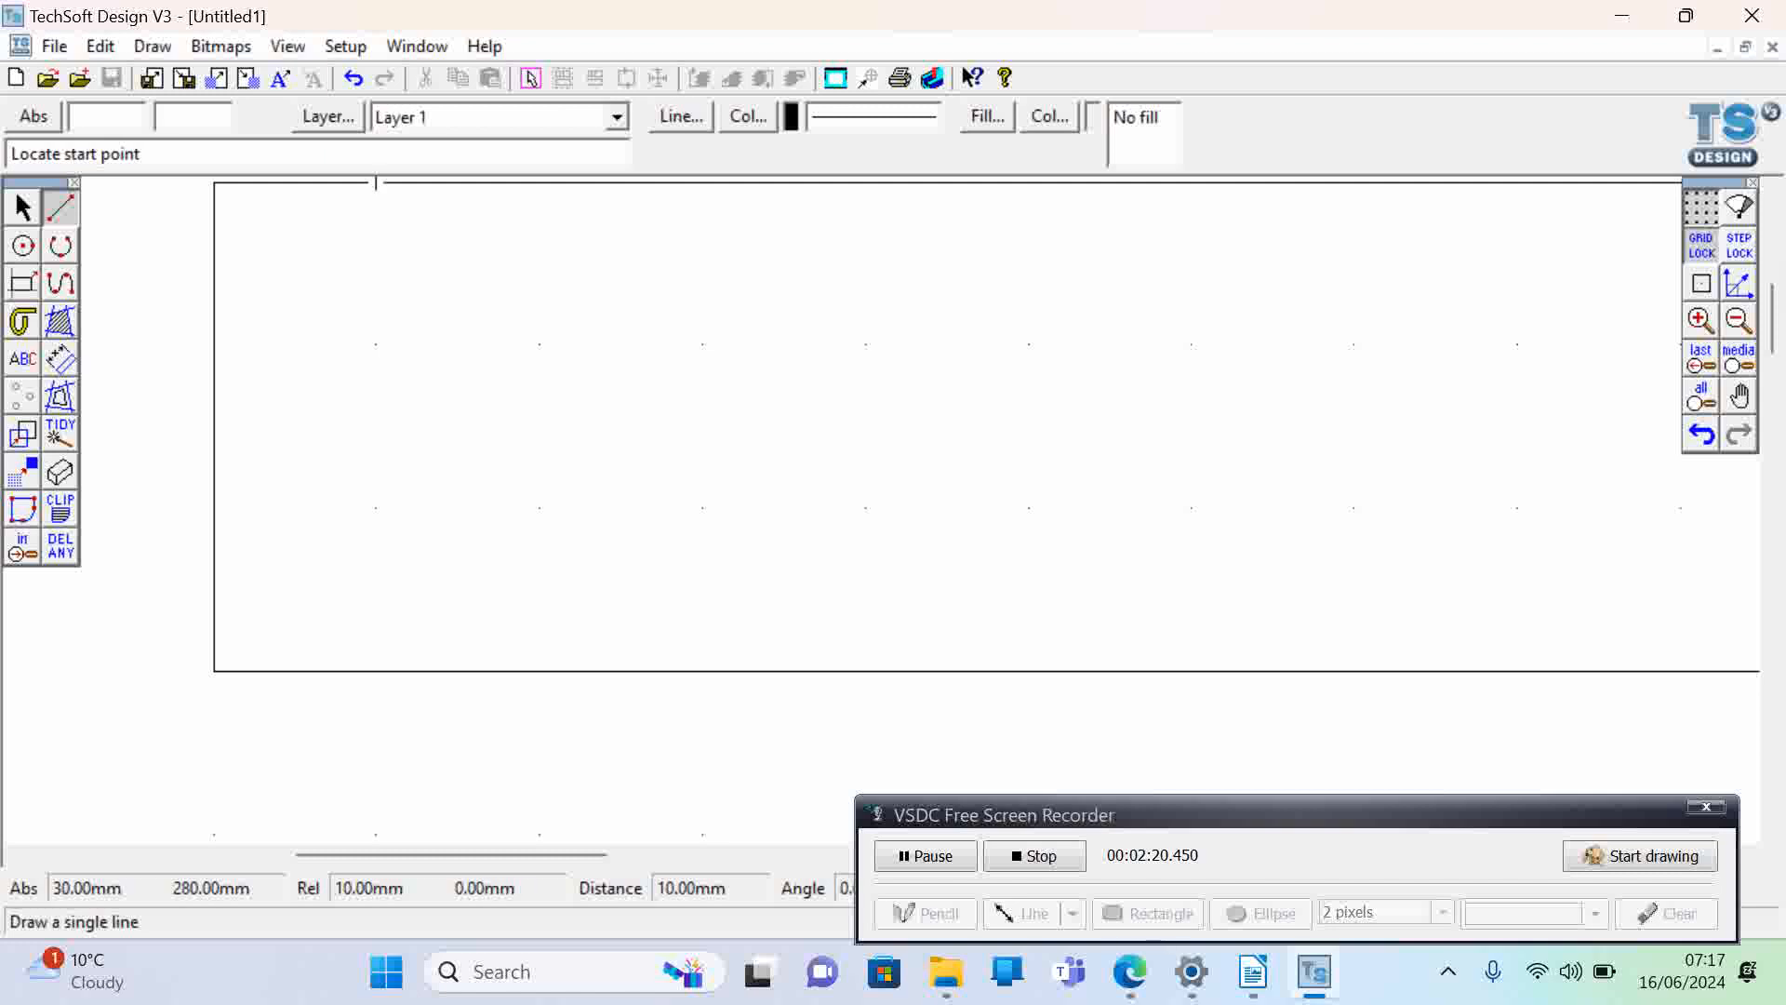
pyautogui.click(376, 344)
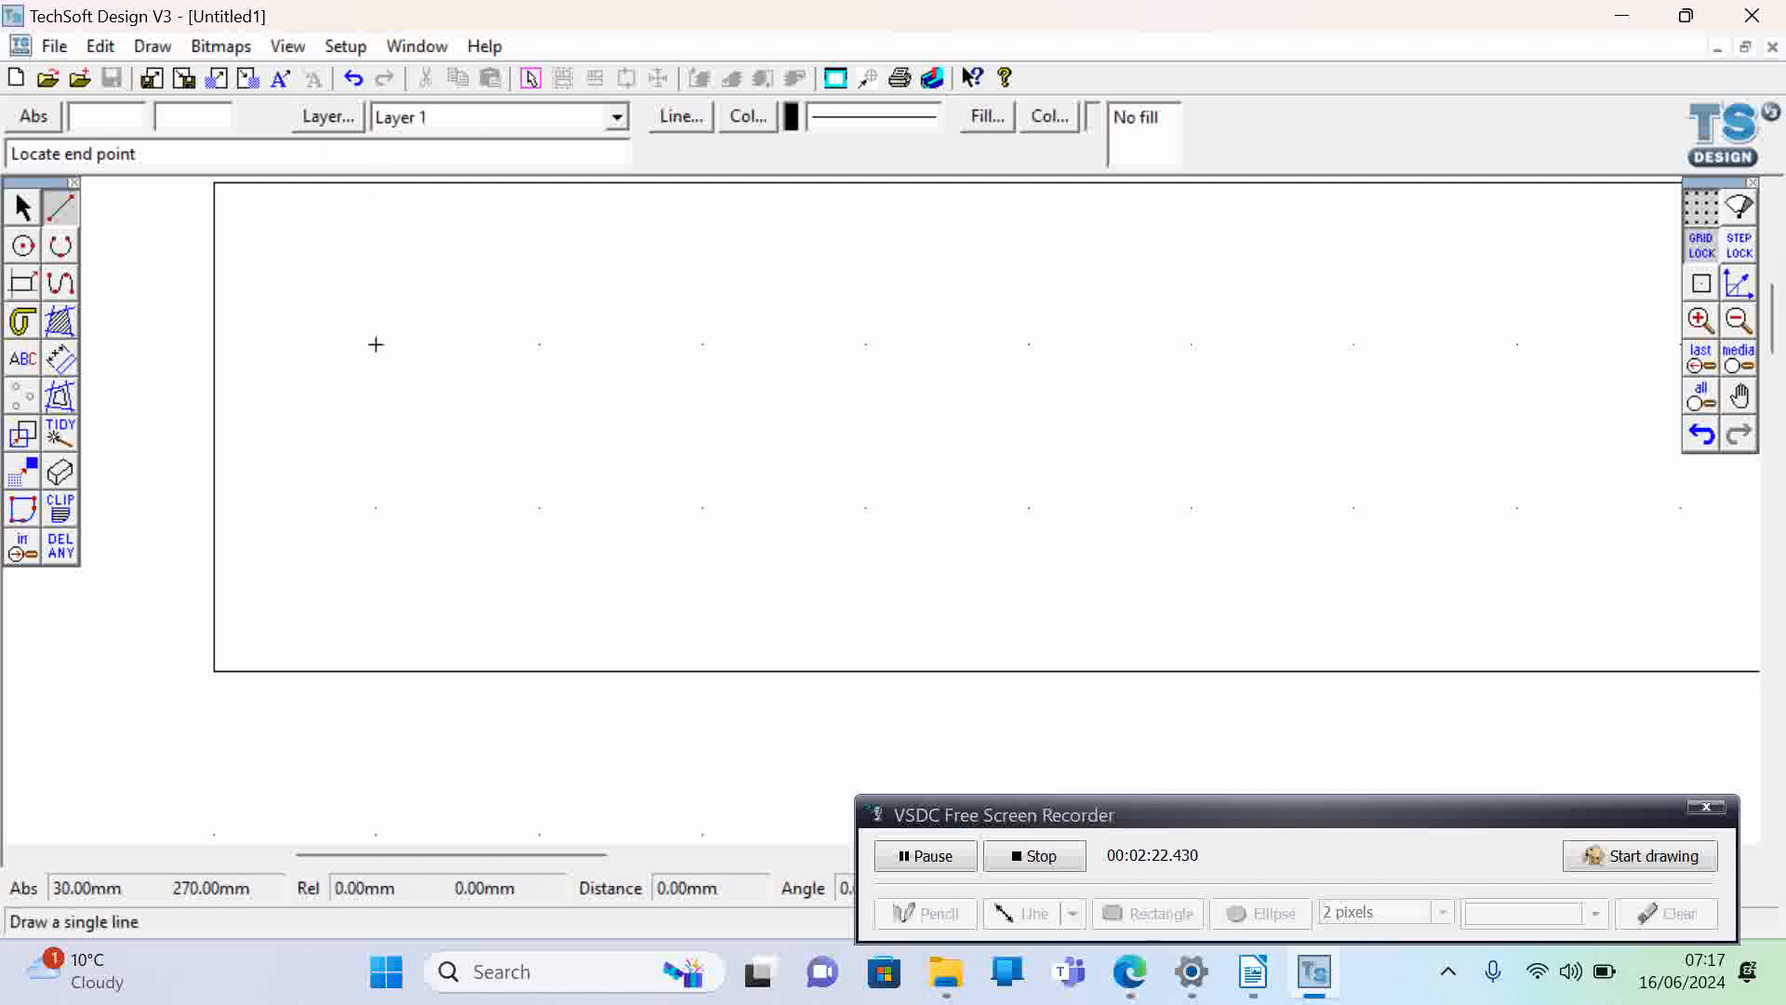
pyautogui.click(375, 182)
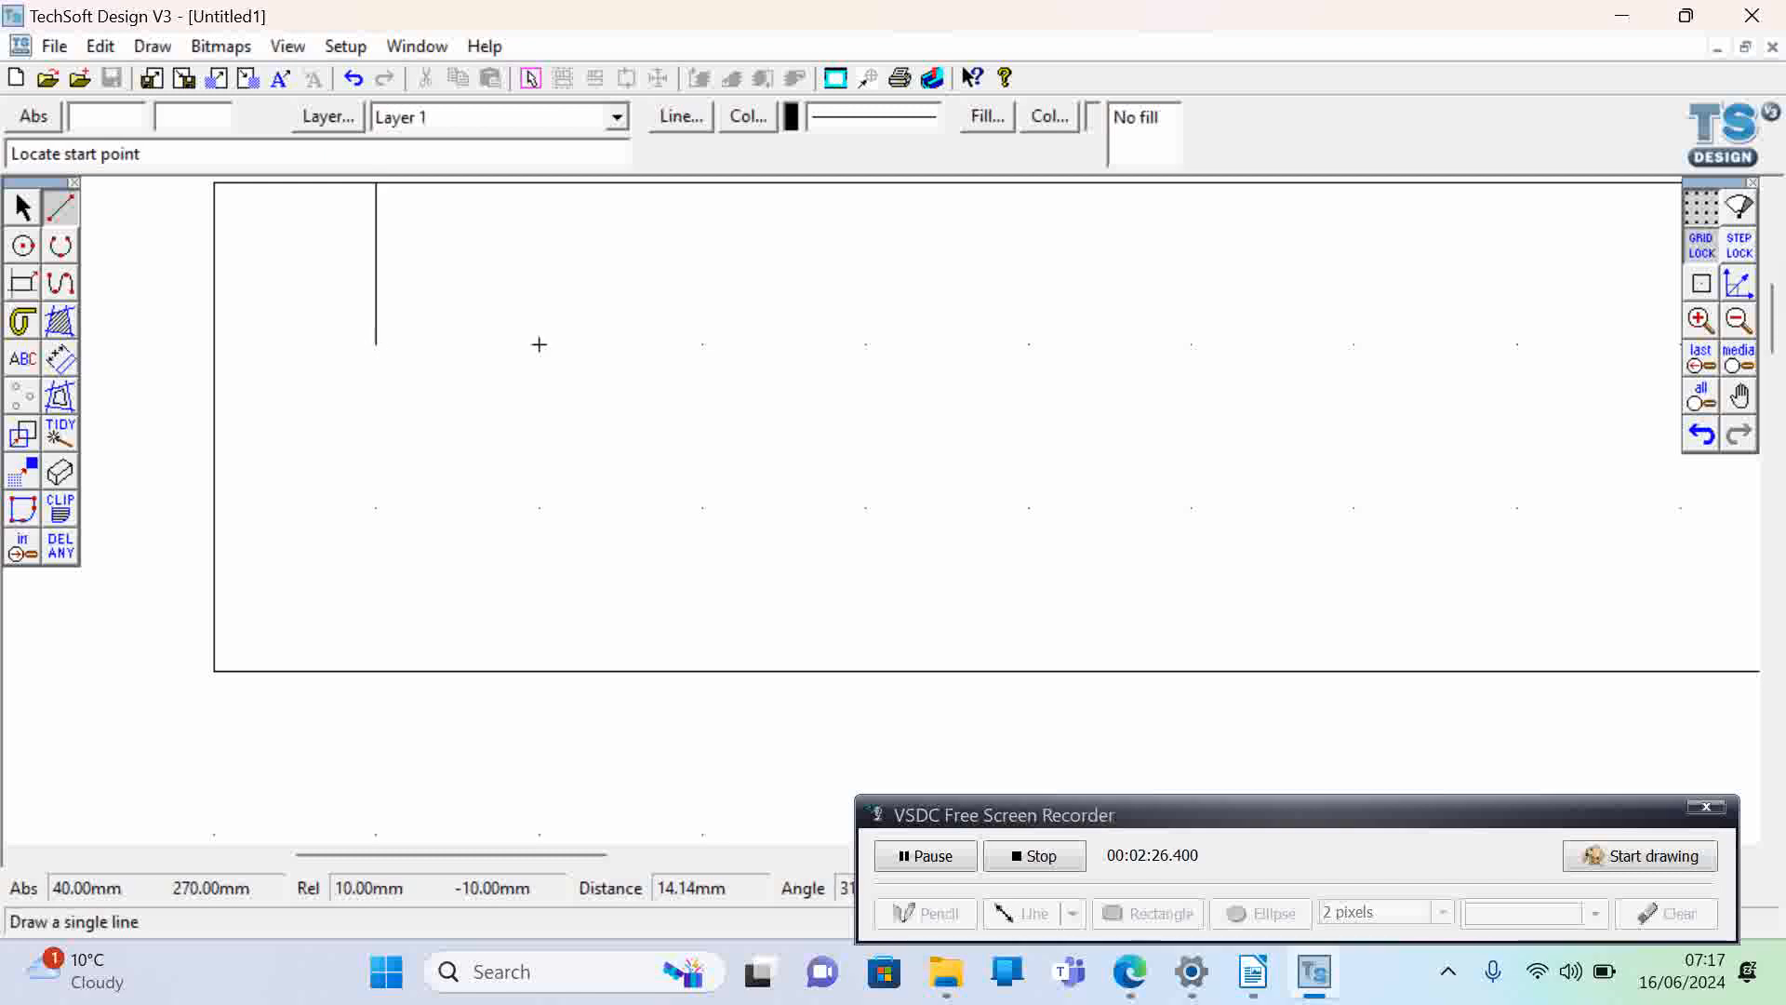
pyautogui.click(538, 344)
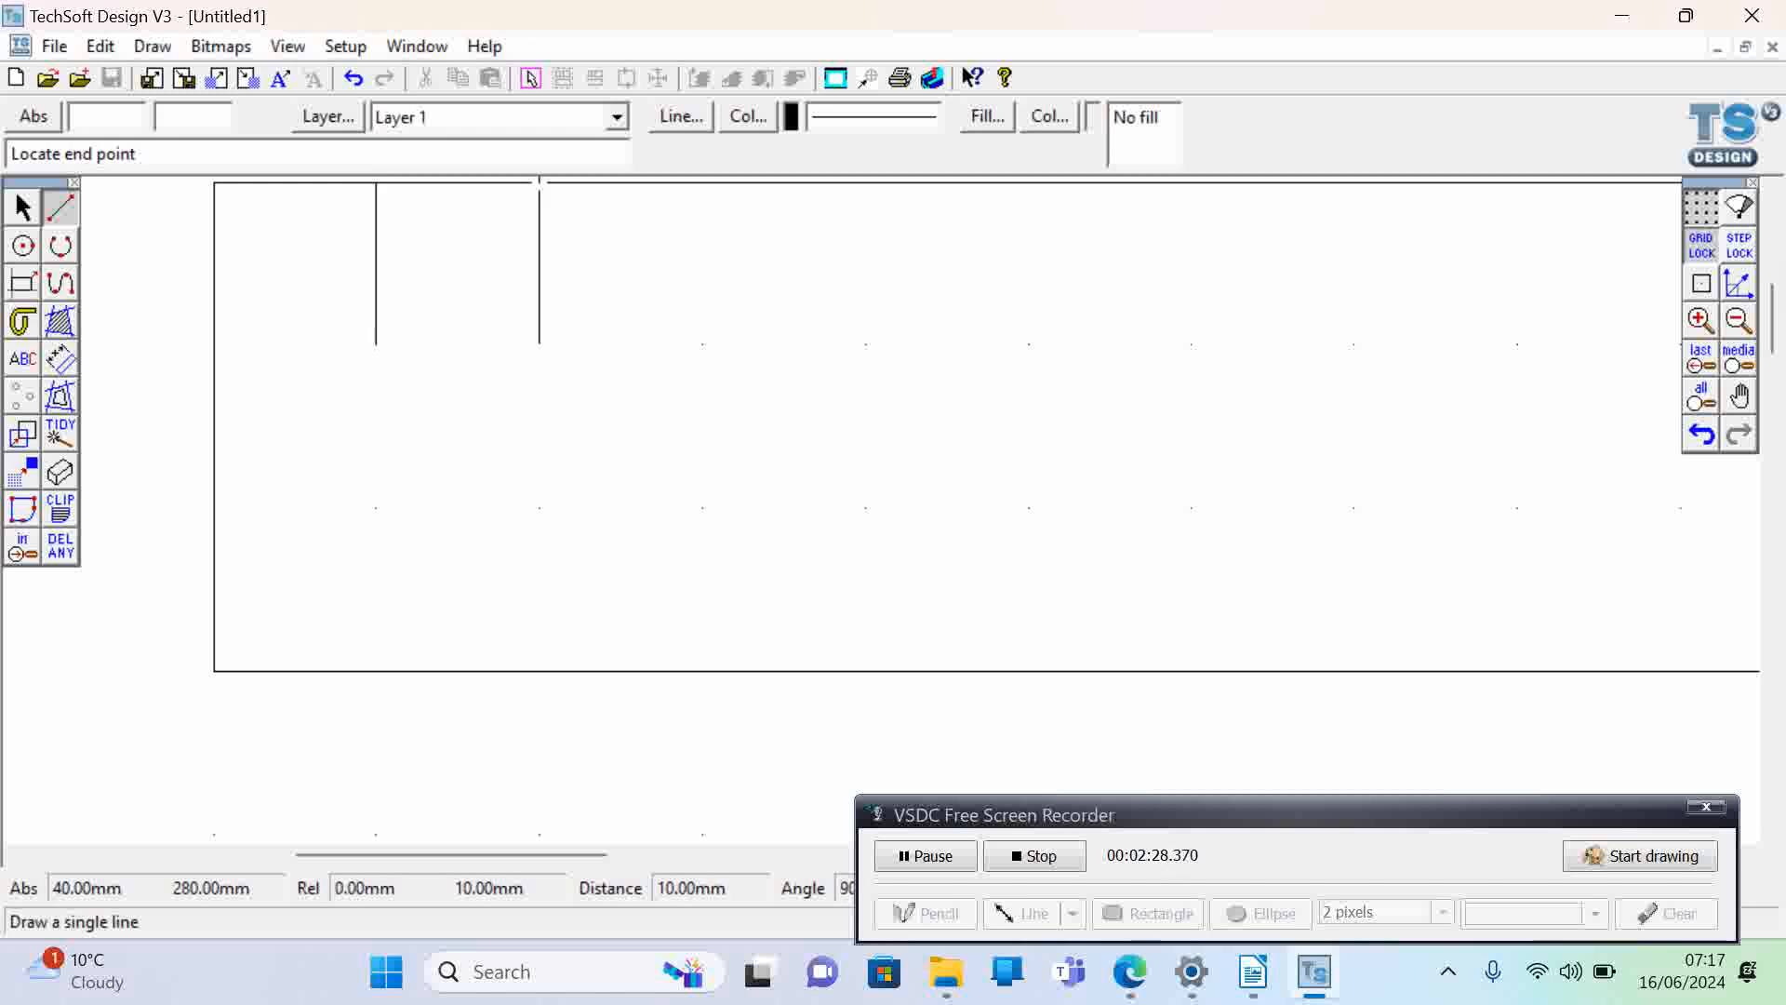
pyautogui.click(539, 182)
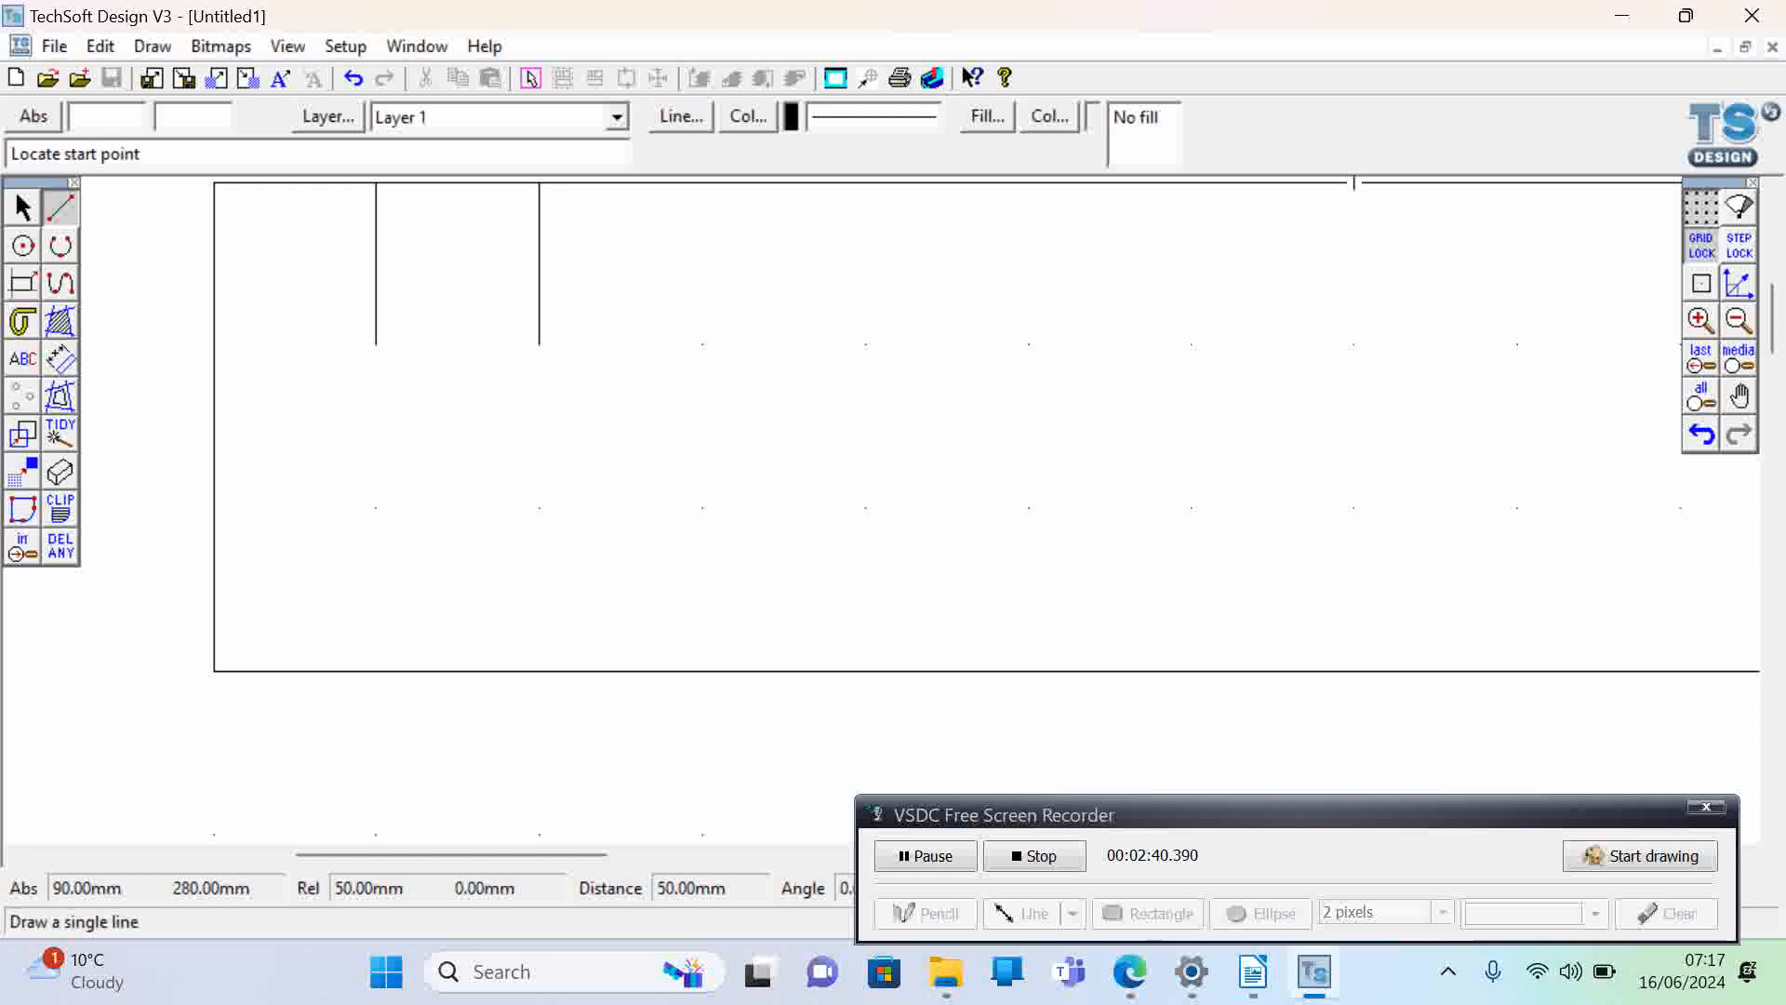
# - With step lock on, draw vertical lines down from the rectangle's top edge: 6 mm long at X 35 and 4 mm long at X 31
pyautogui.click(1741, 247)
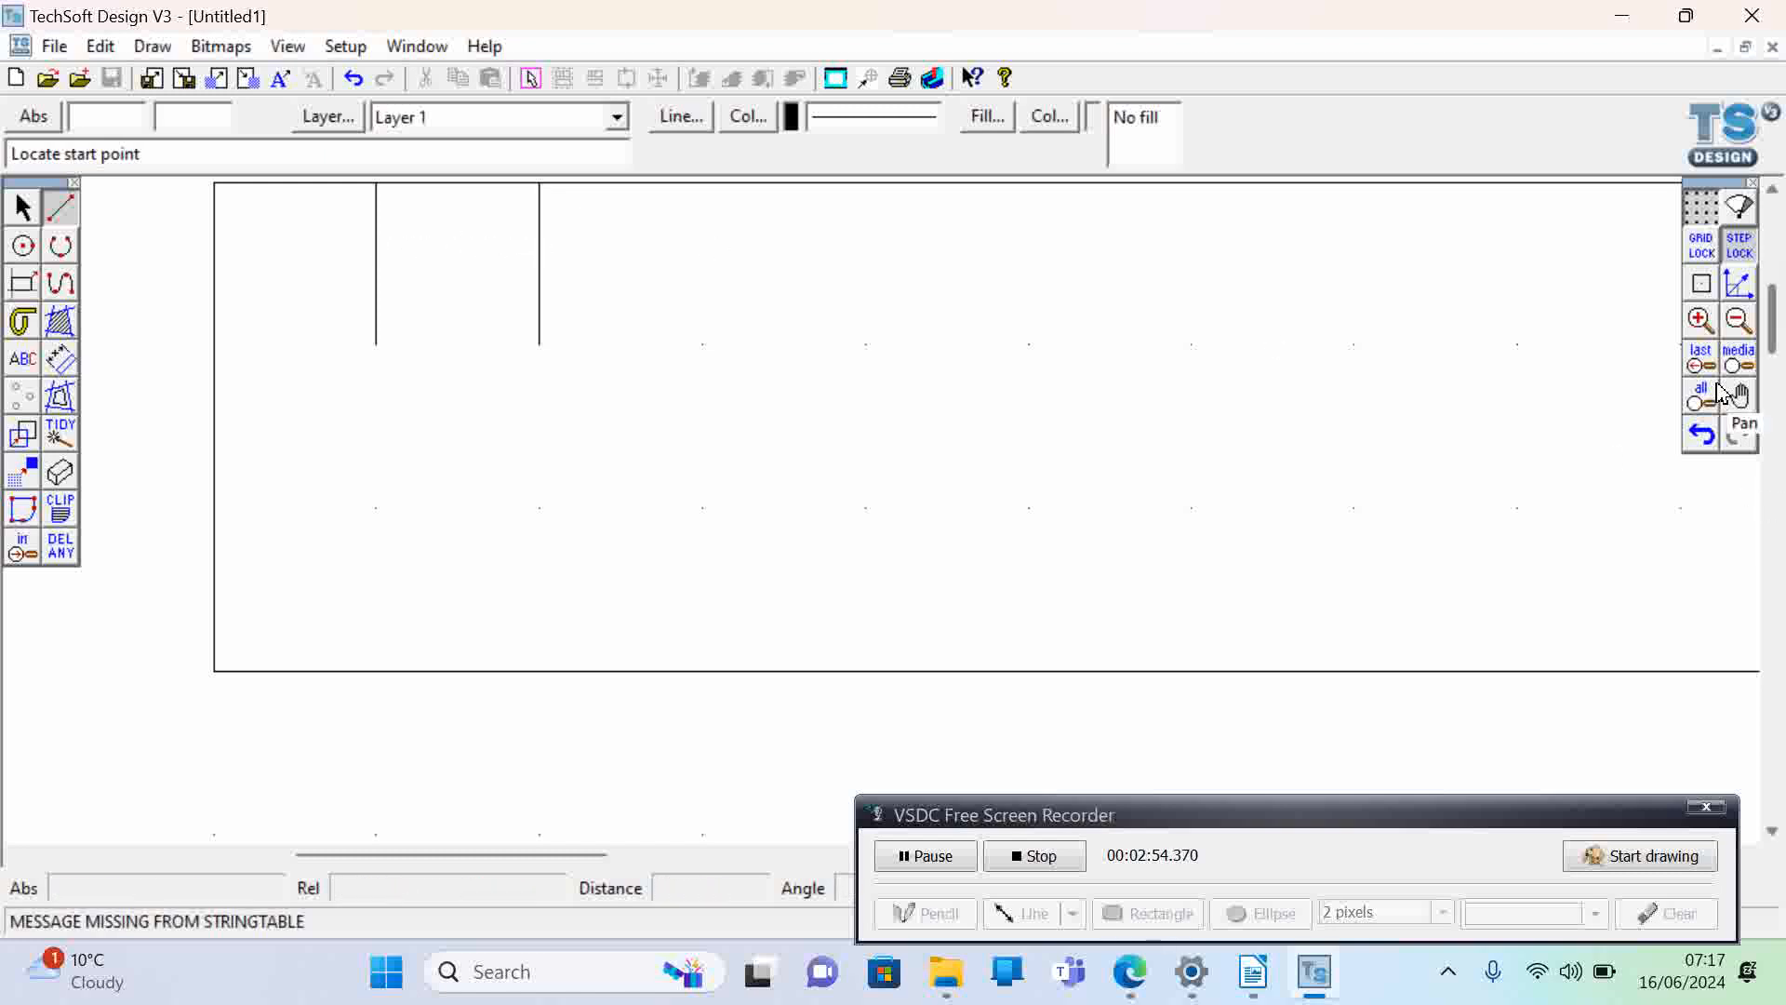
pyautogui.click(1703, 327)
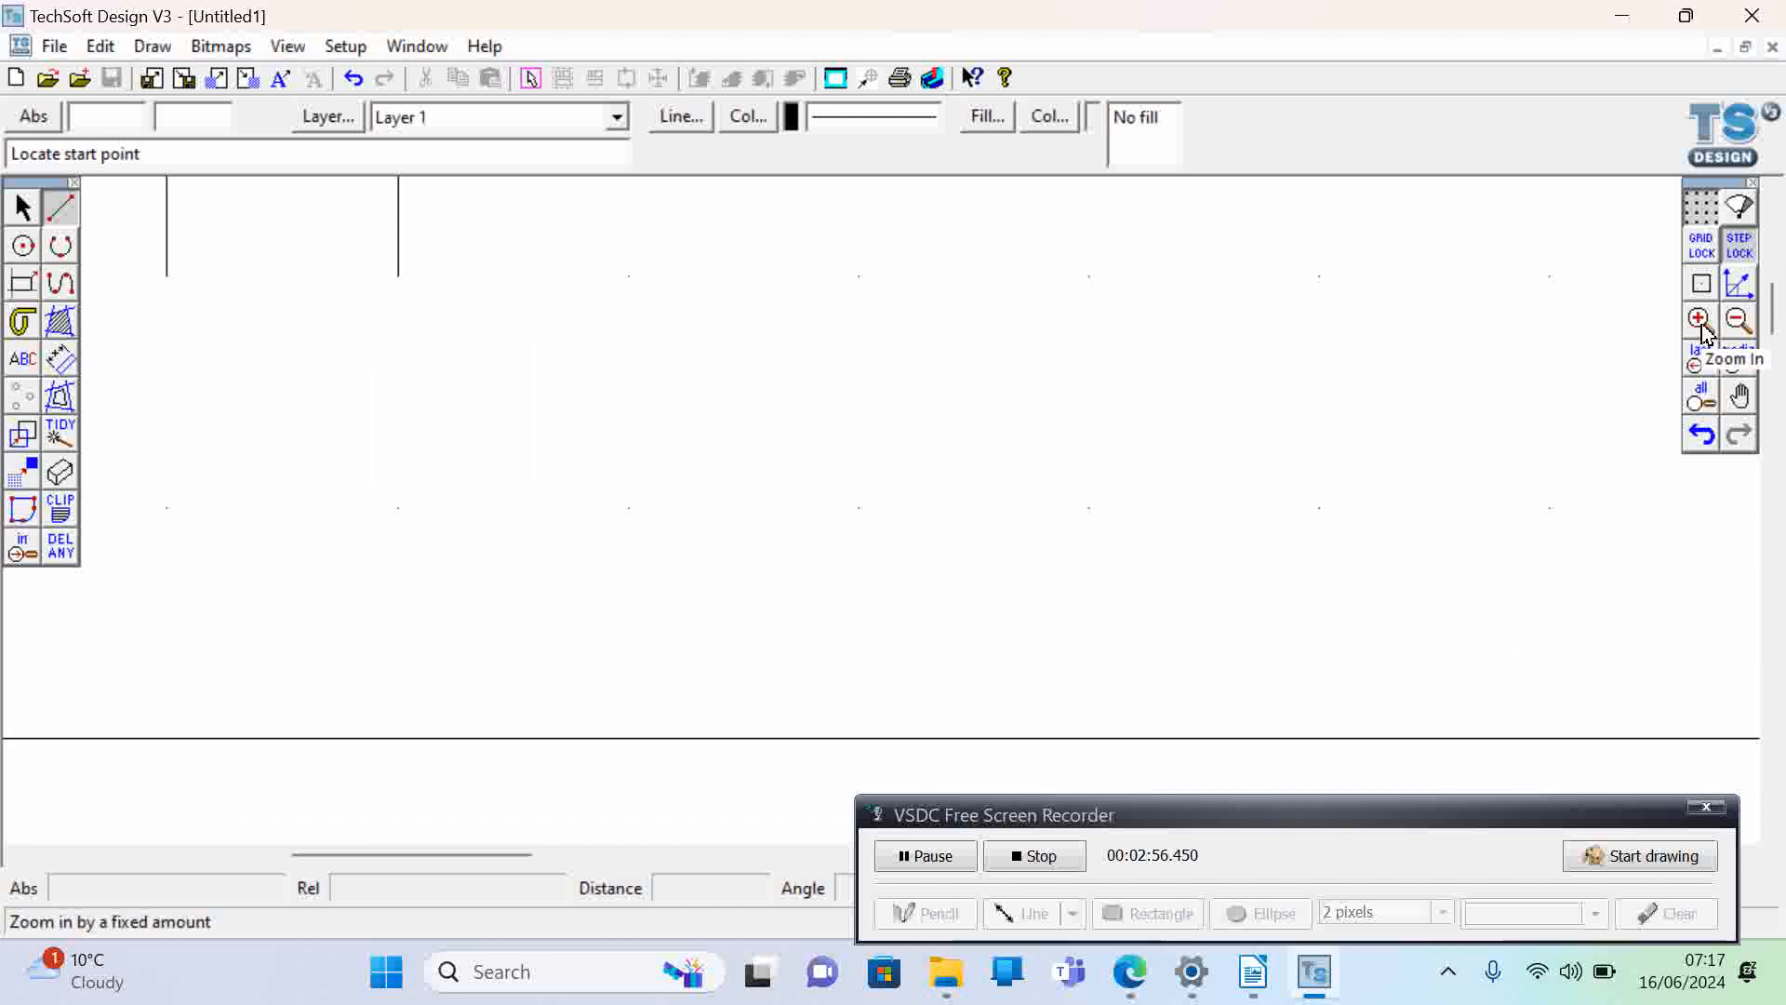
pyautogui.click(1704, 327)
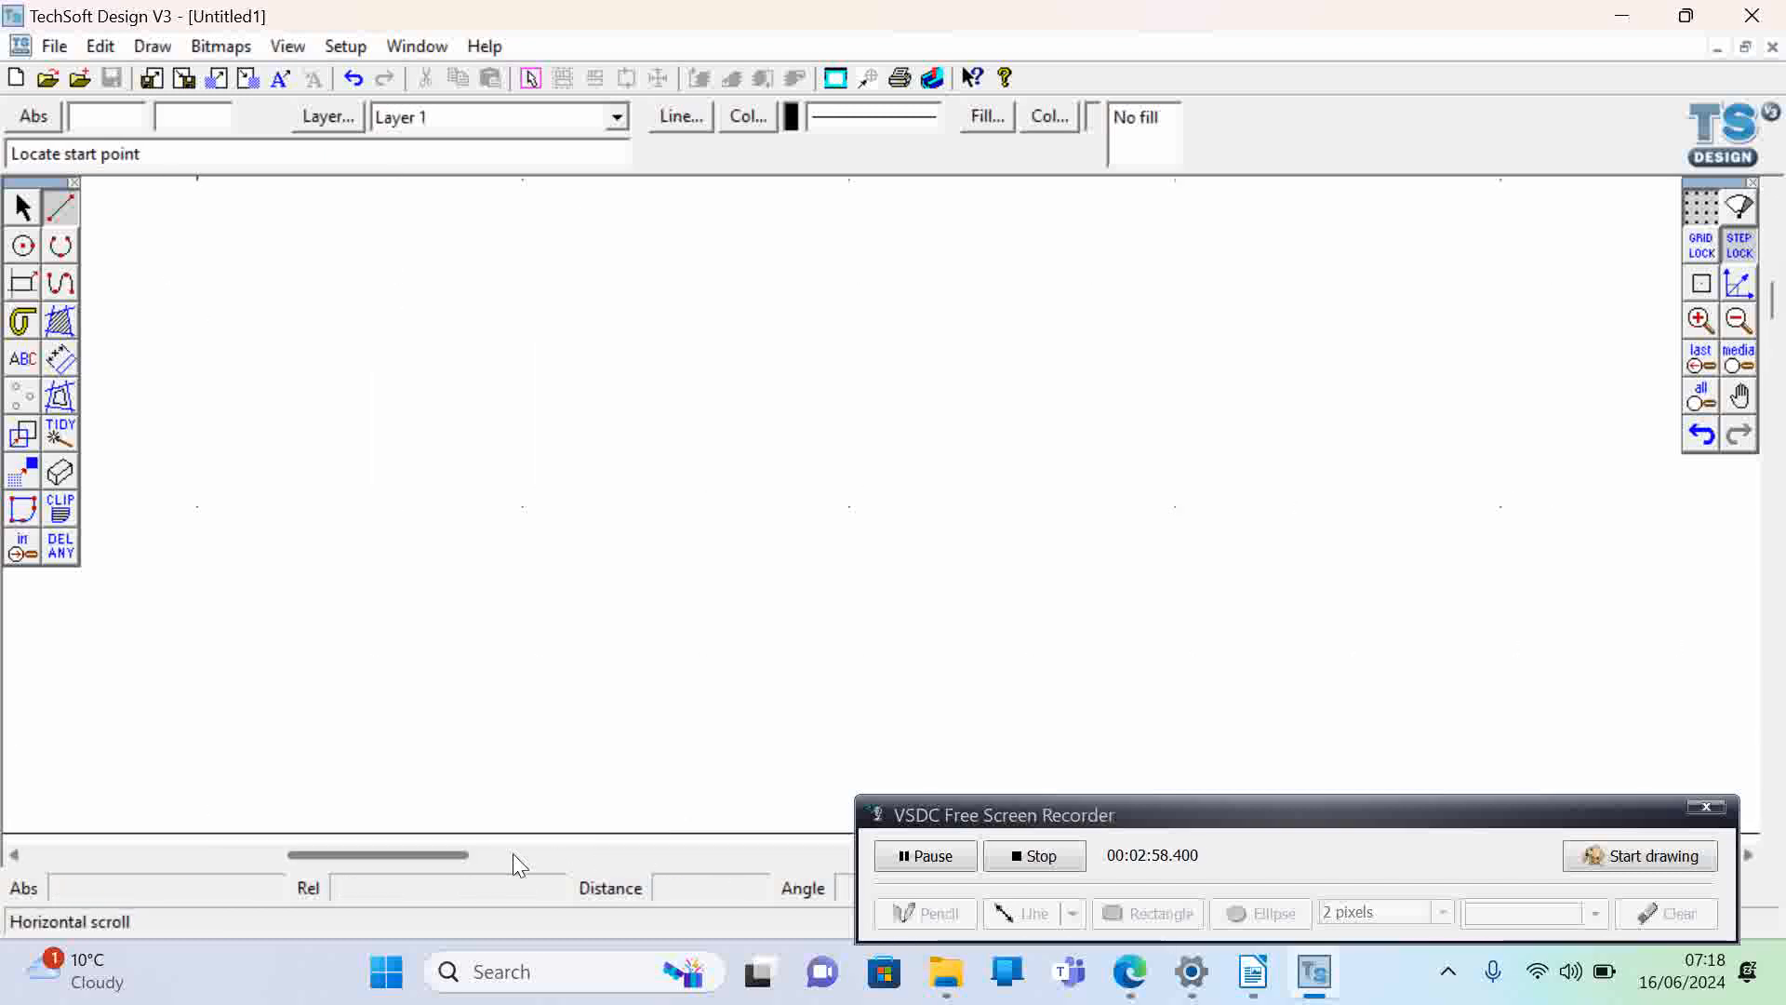
pyautogui.moveTo(434, 856)
pyautogui.mouseDown()
pyautogui.moveTo(364, 865)
pyautogui.moveTo(391, 869)
pyautogui.mouseUp()
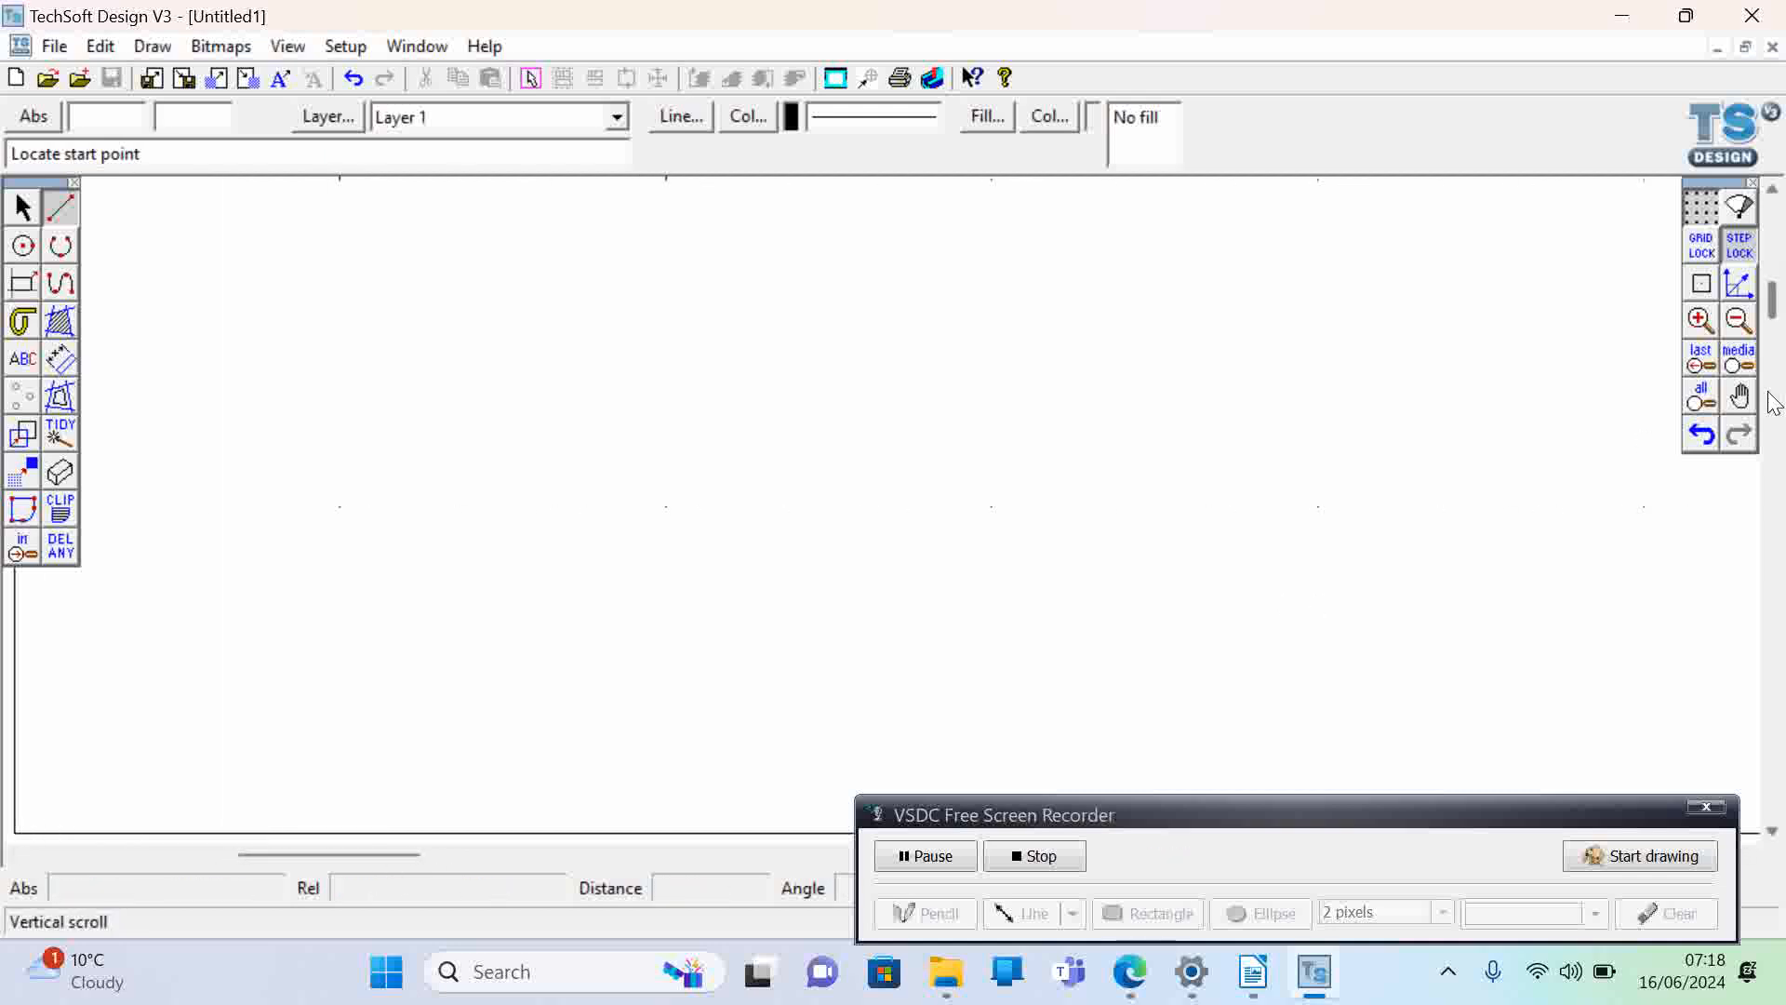
pyautogui.moveTo(1775, 310); pyautogui.dragTo(1773, 283)
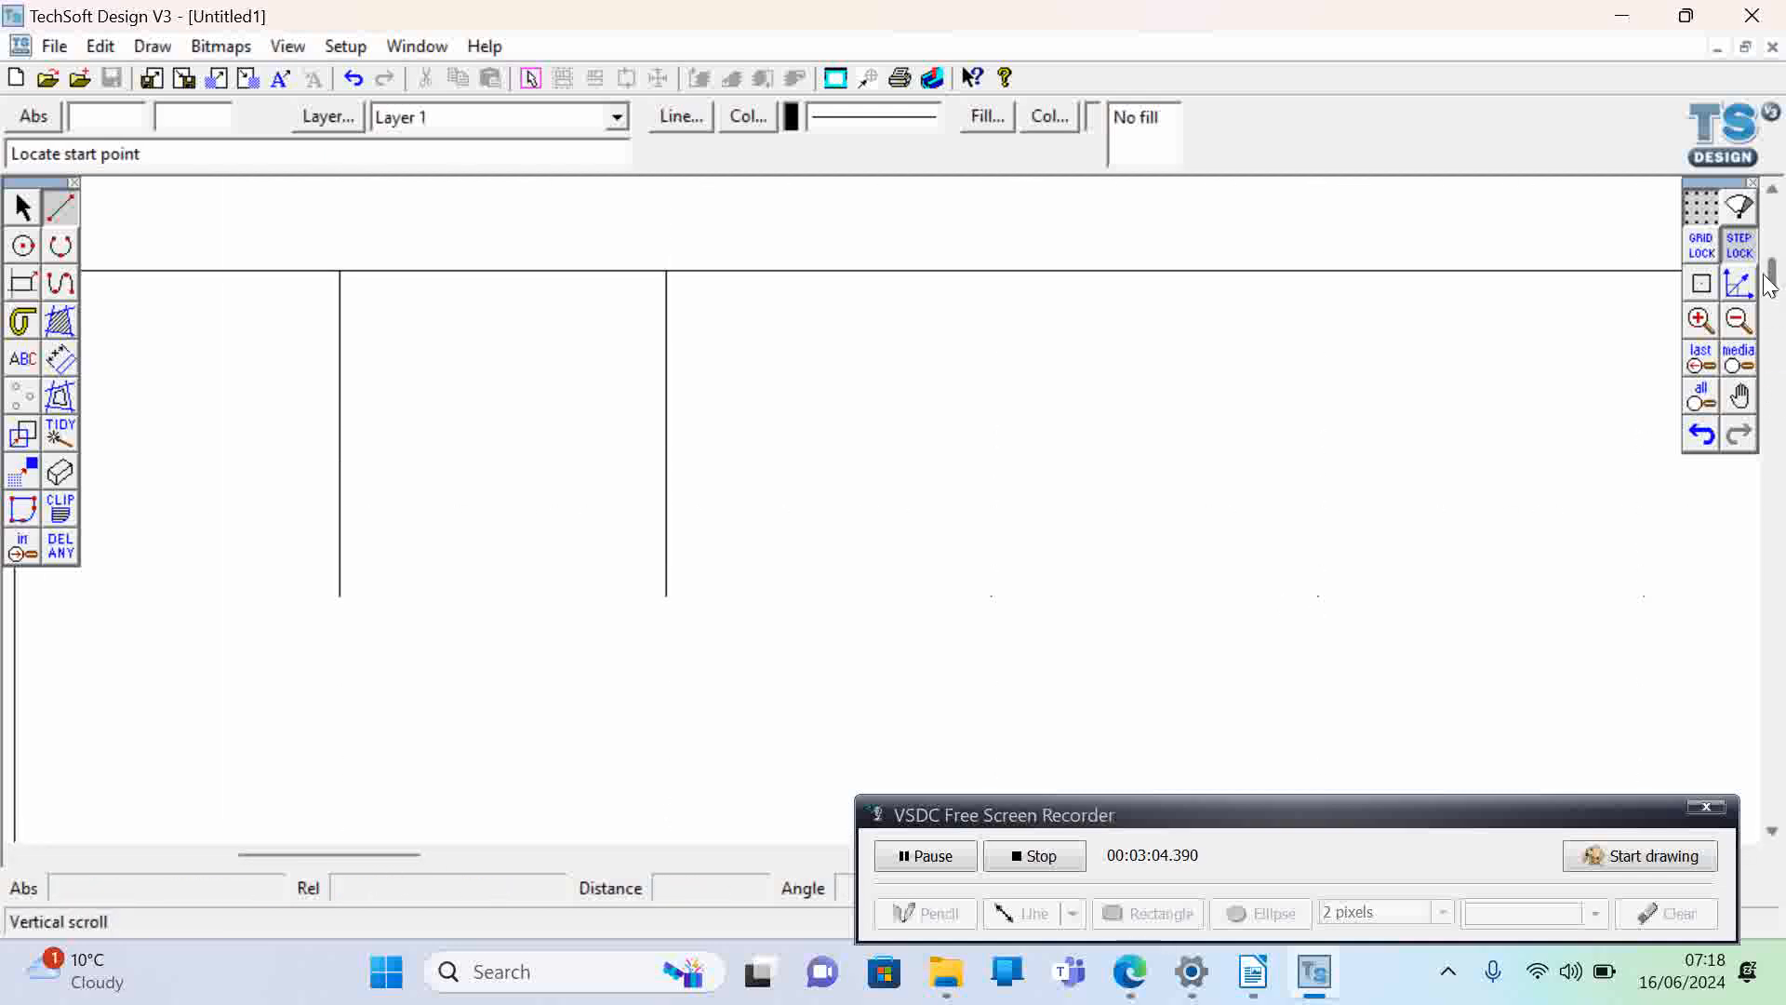
pyautogui.click(502, 270)
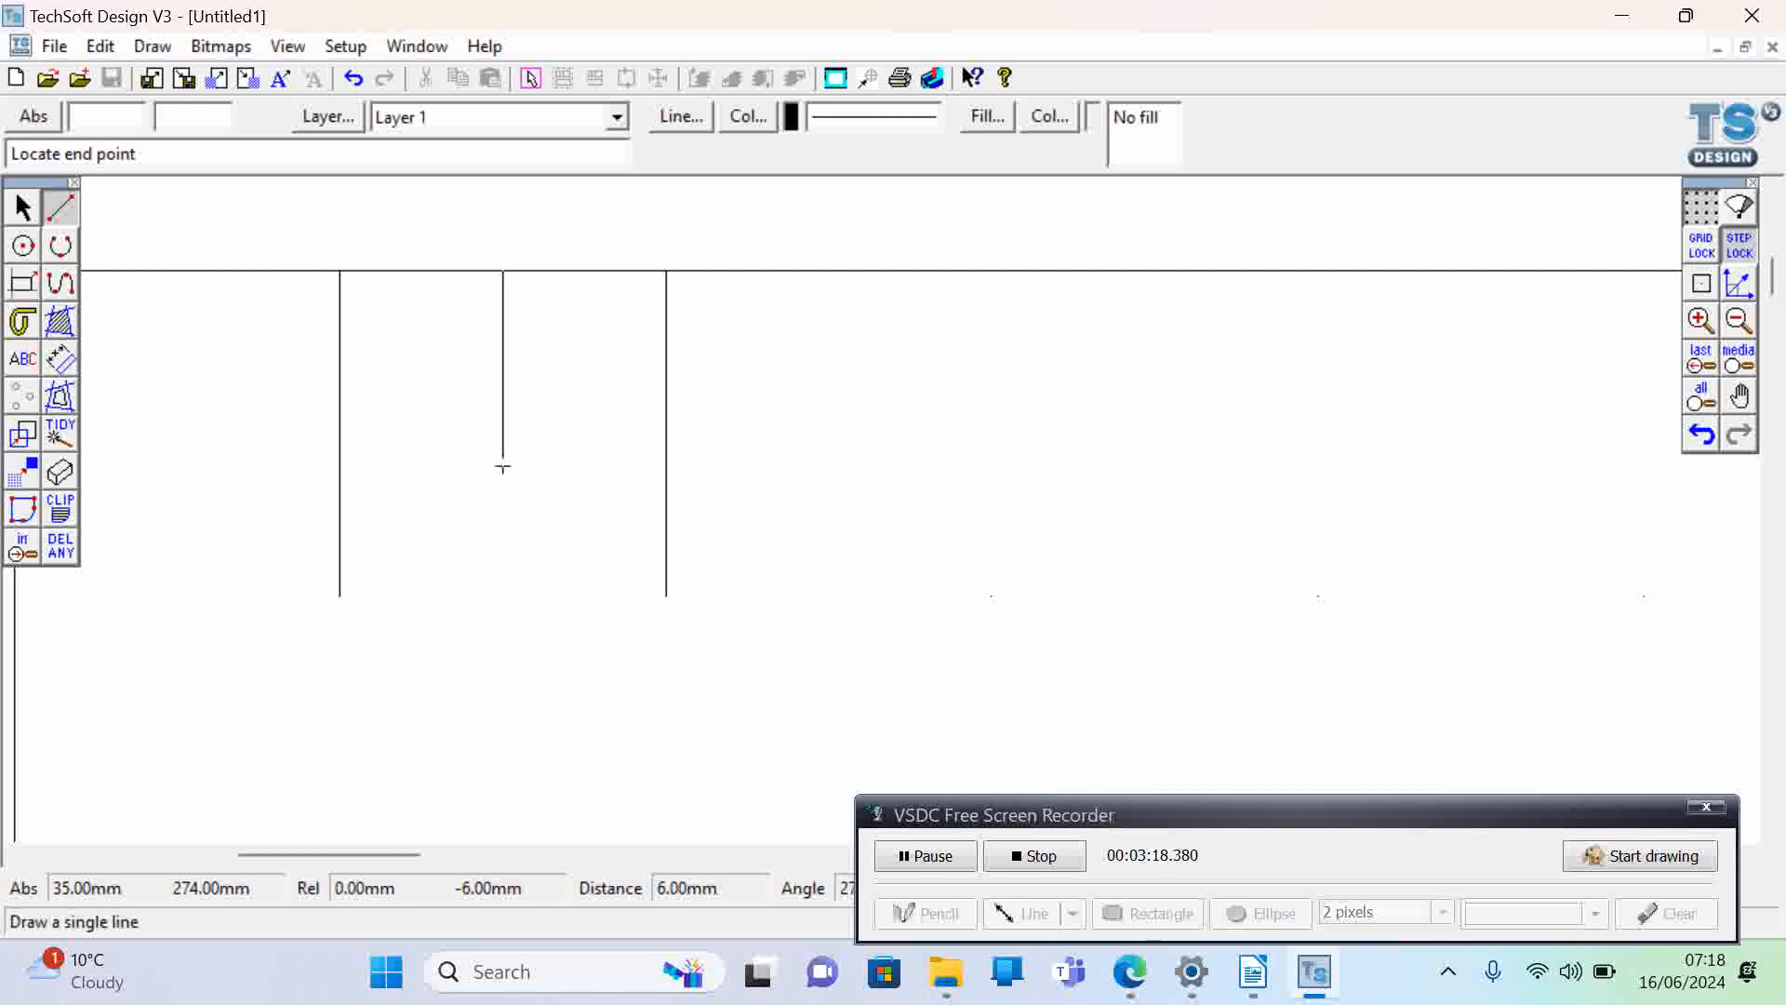
pyautogui.click(502, 468)
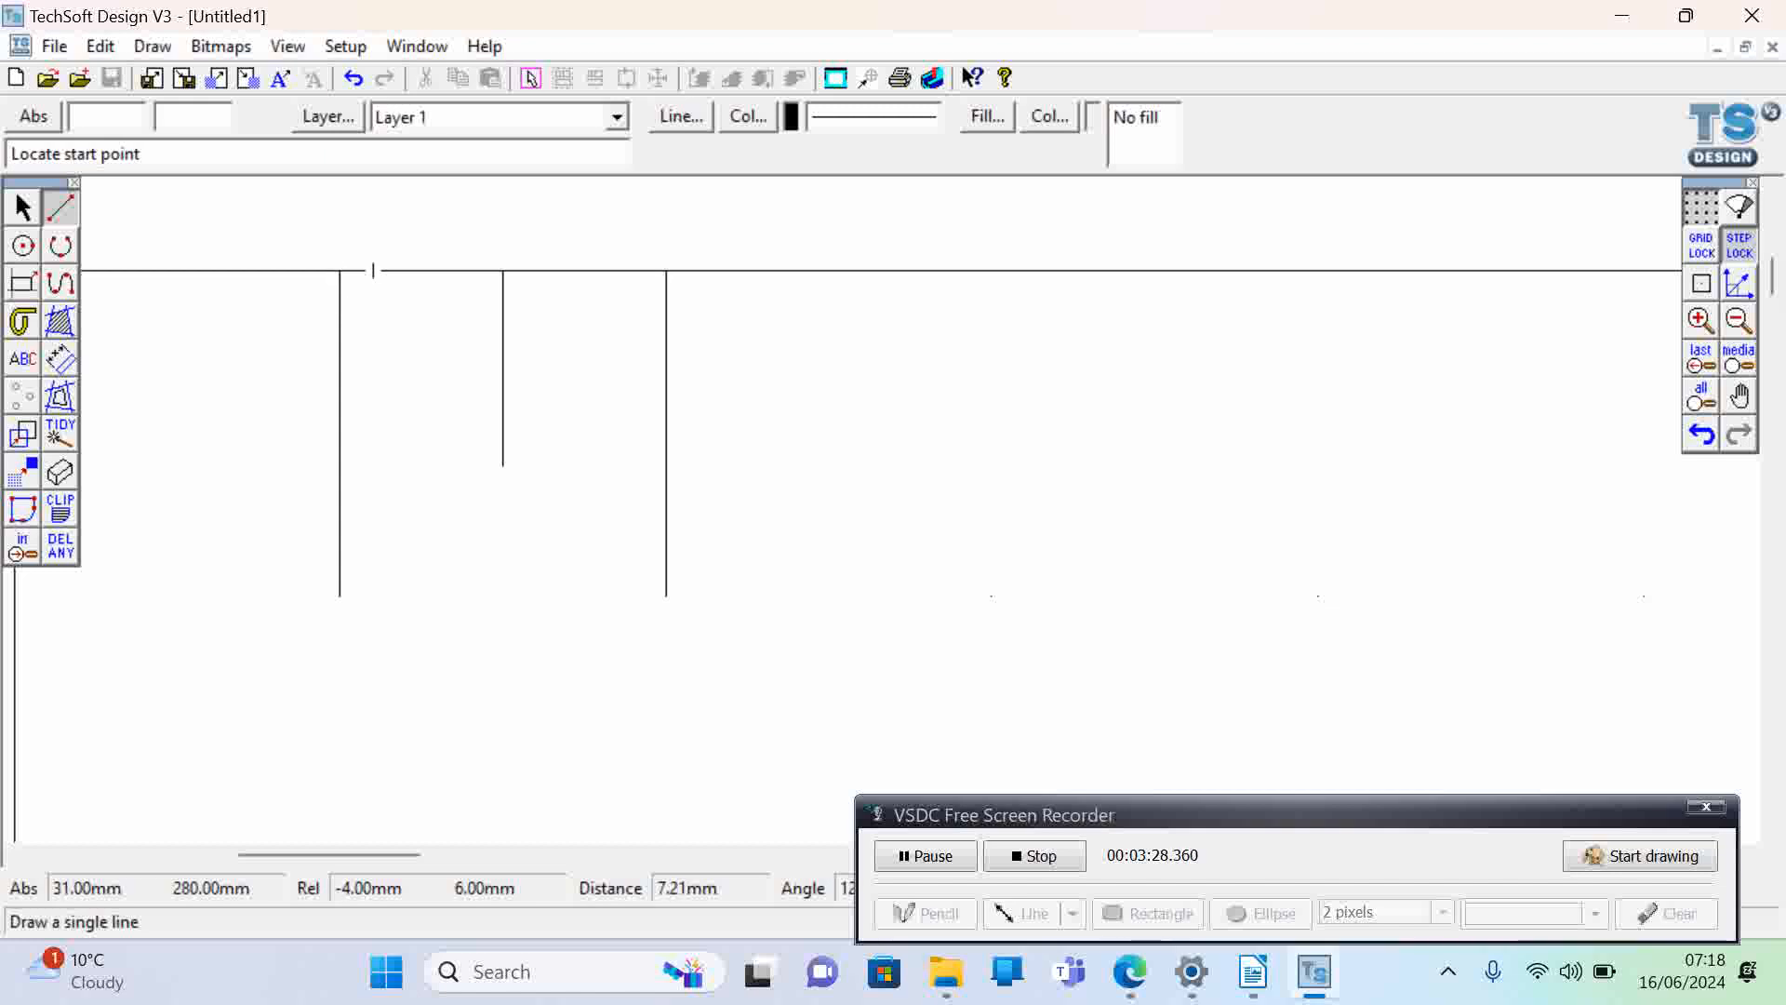
pyautogui.click(373, 270)
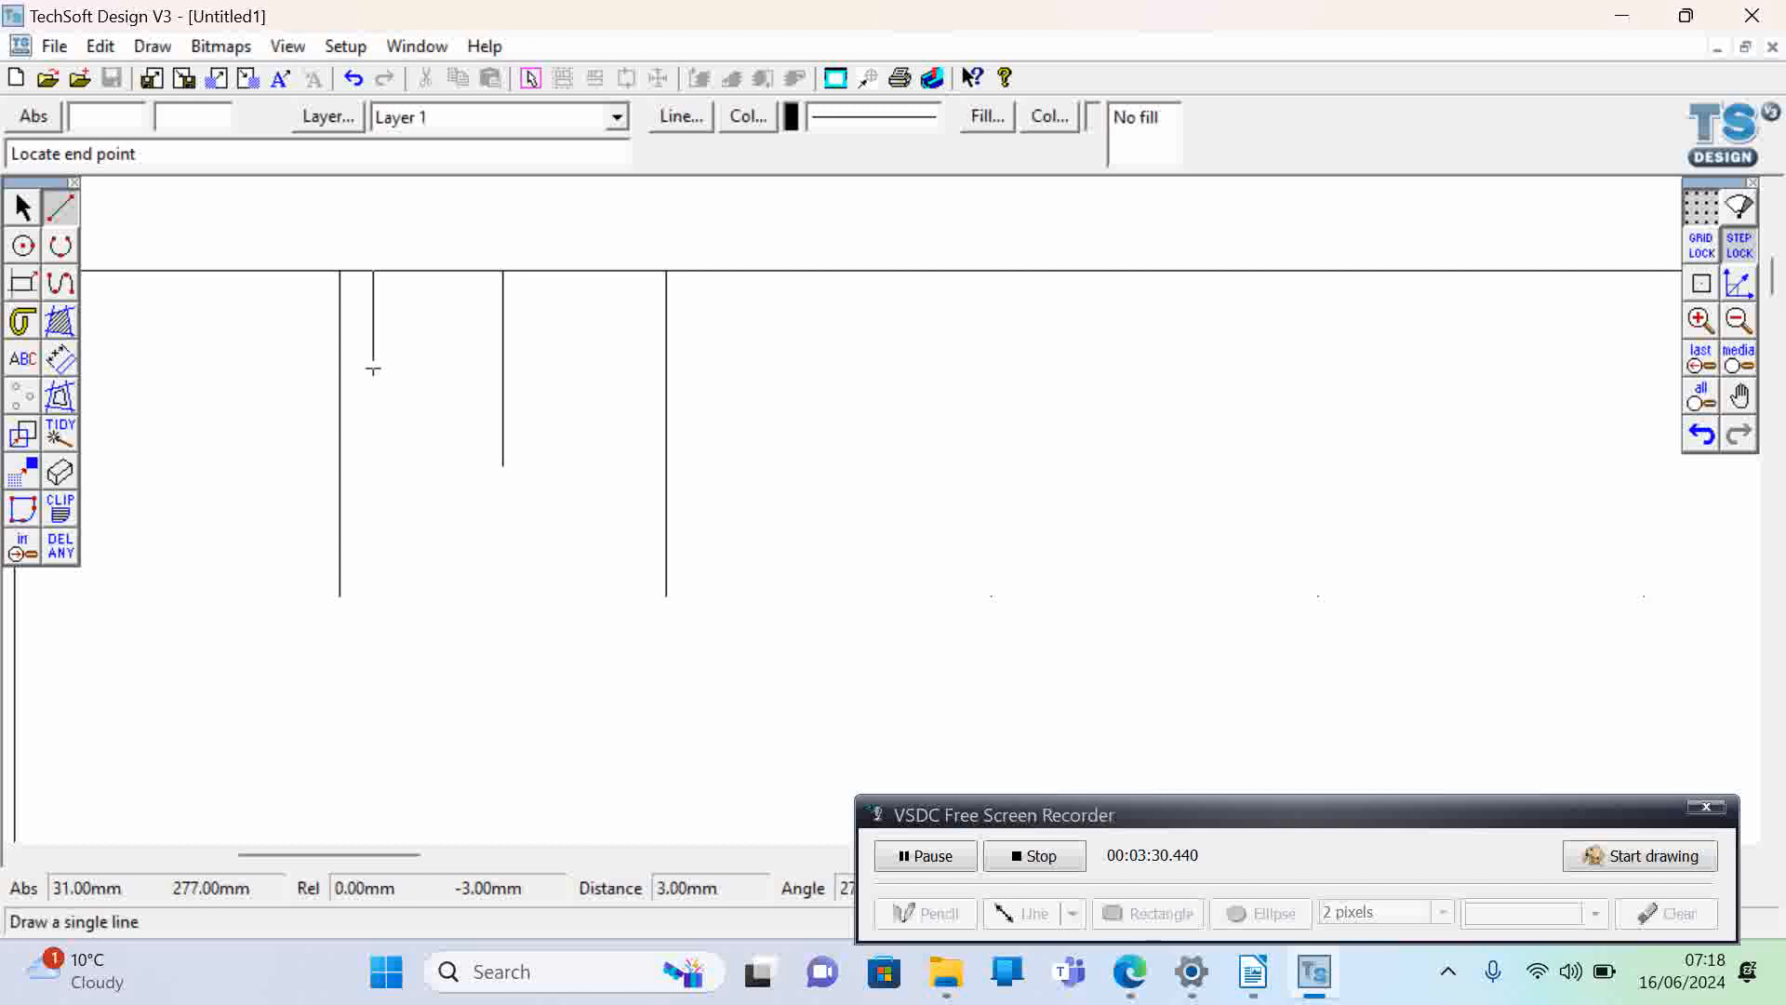
pyautogui.click(373, 402)
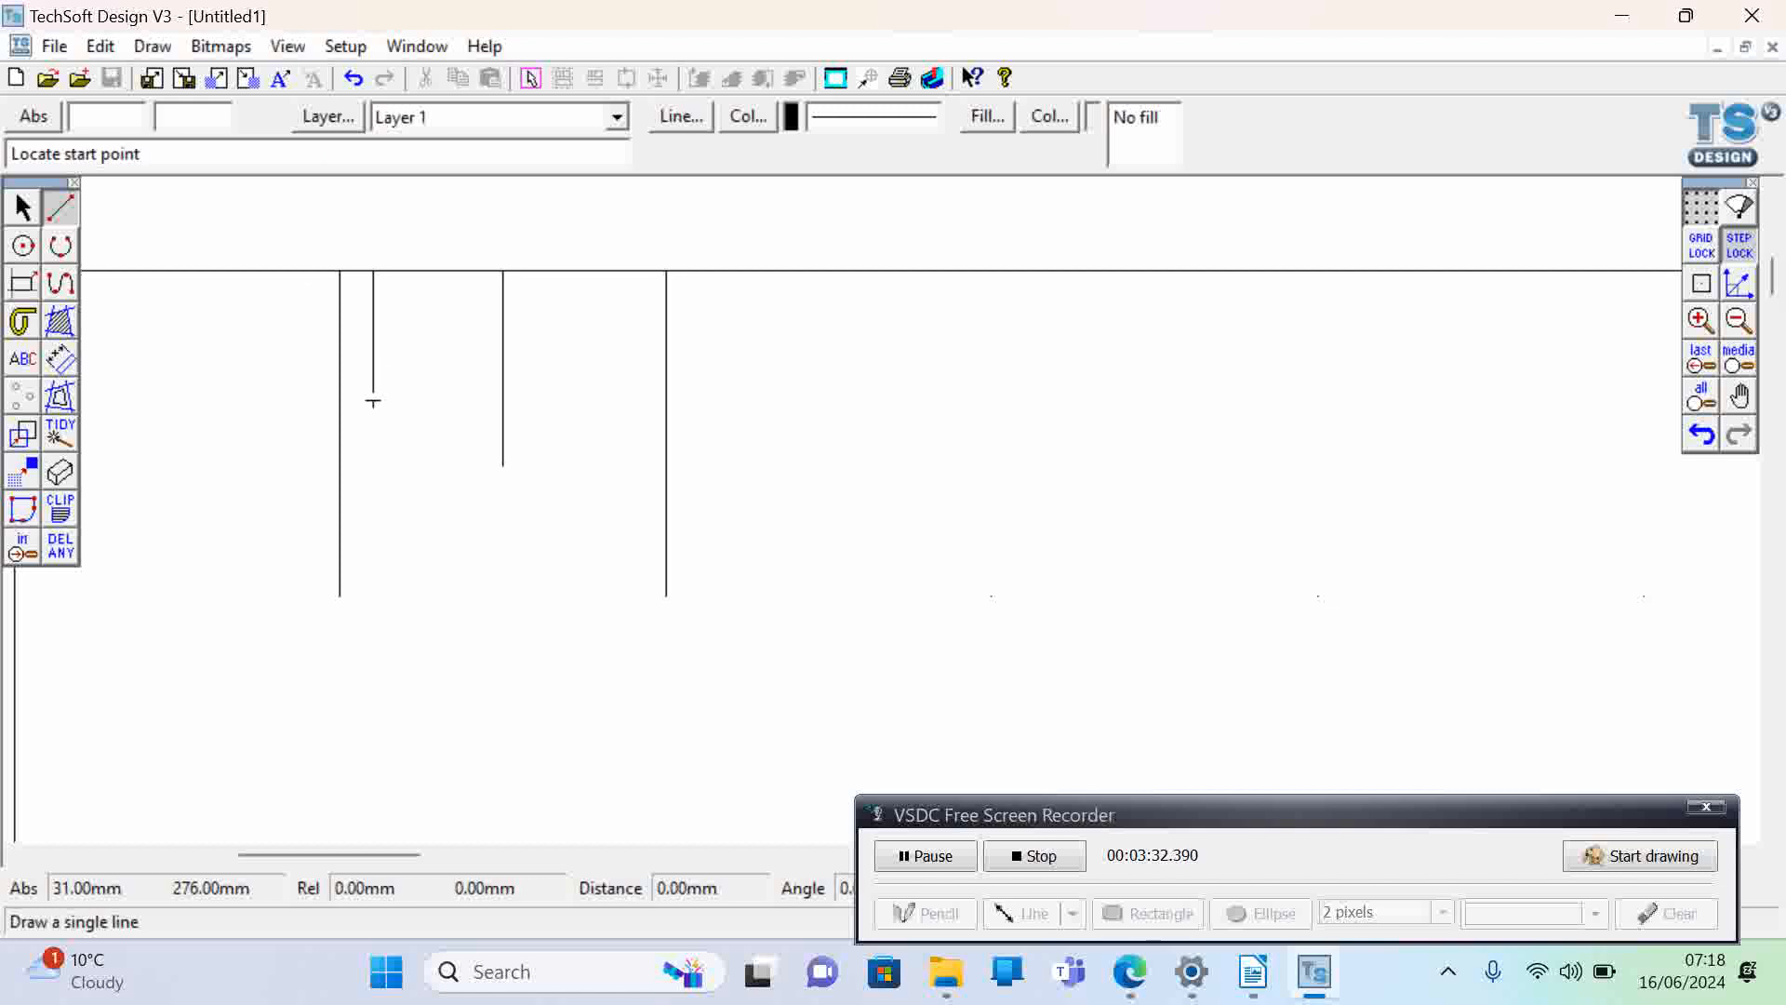
# - Copy the 4 mm line and place two pasted copies along the rectangle's top edge at X 32 and X 33 mm
pyautogui.click(28, 209)
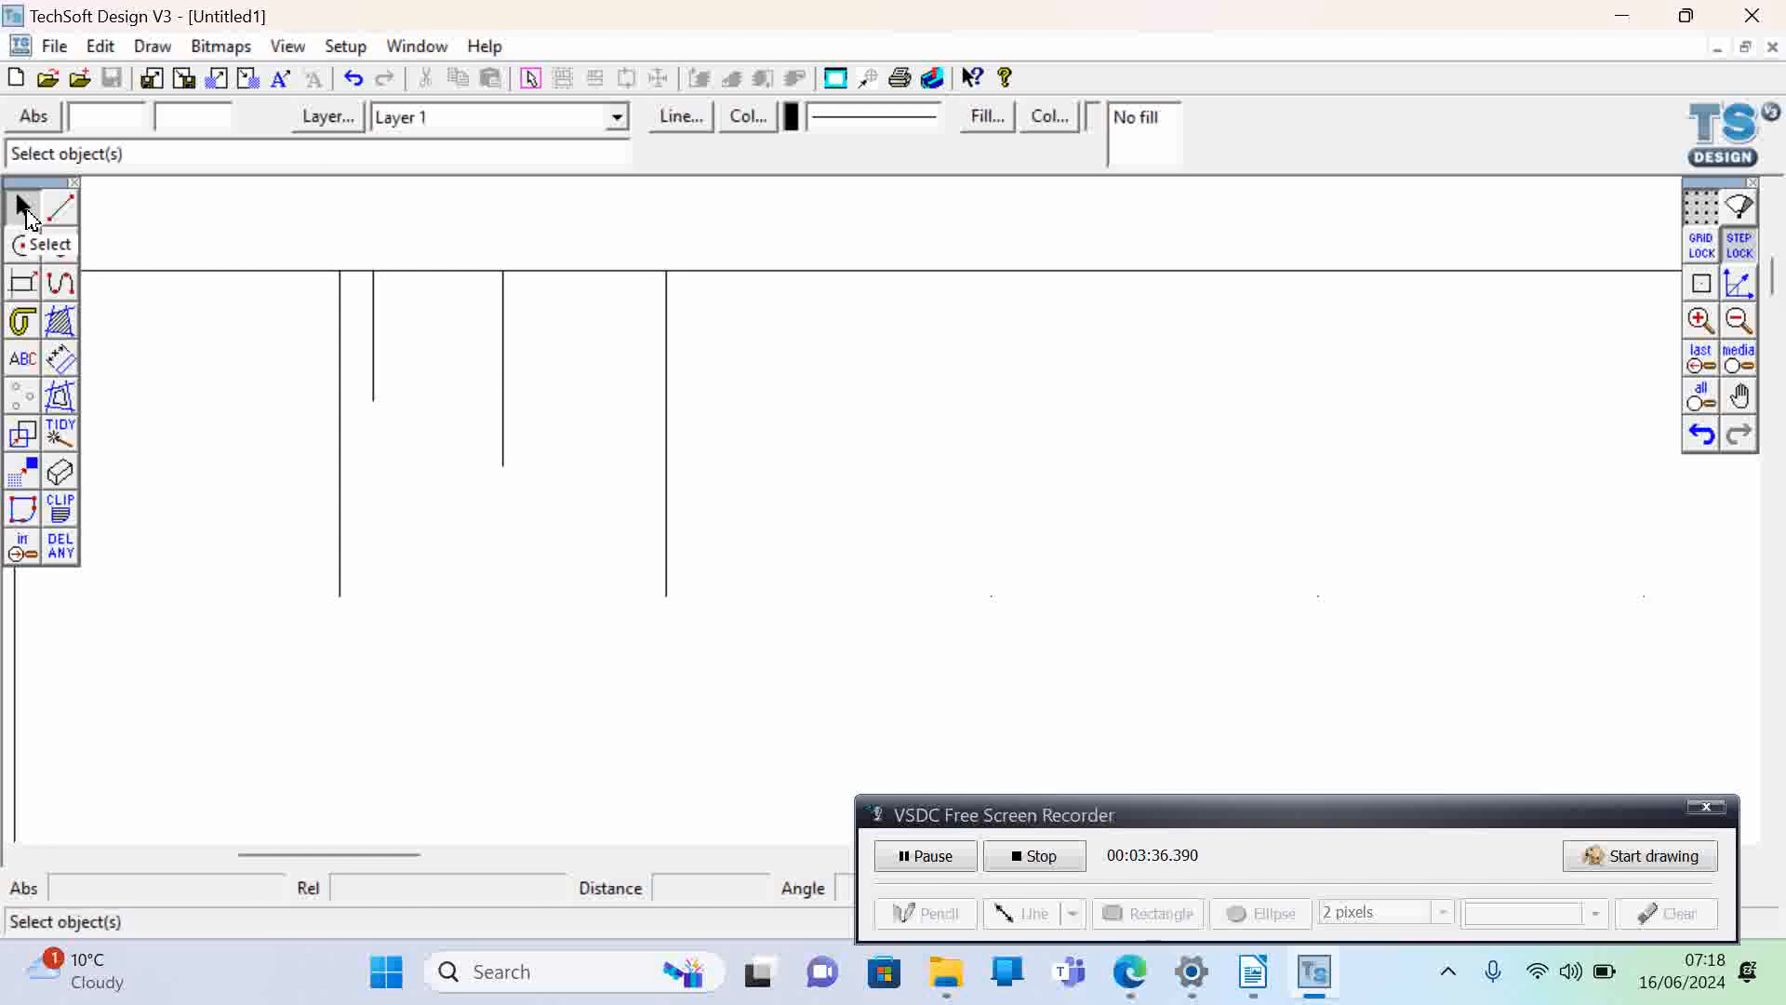
pyautogui.click(373, 321)
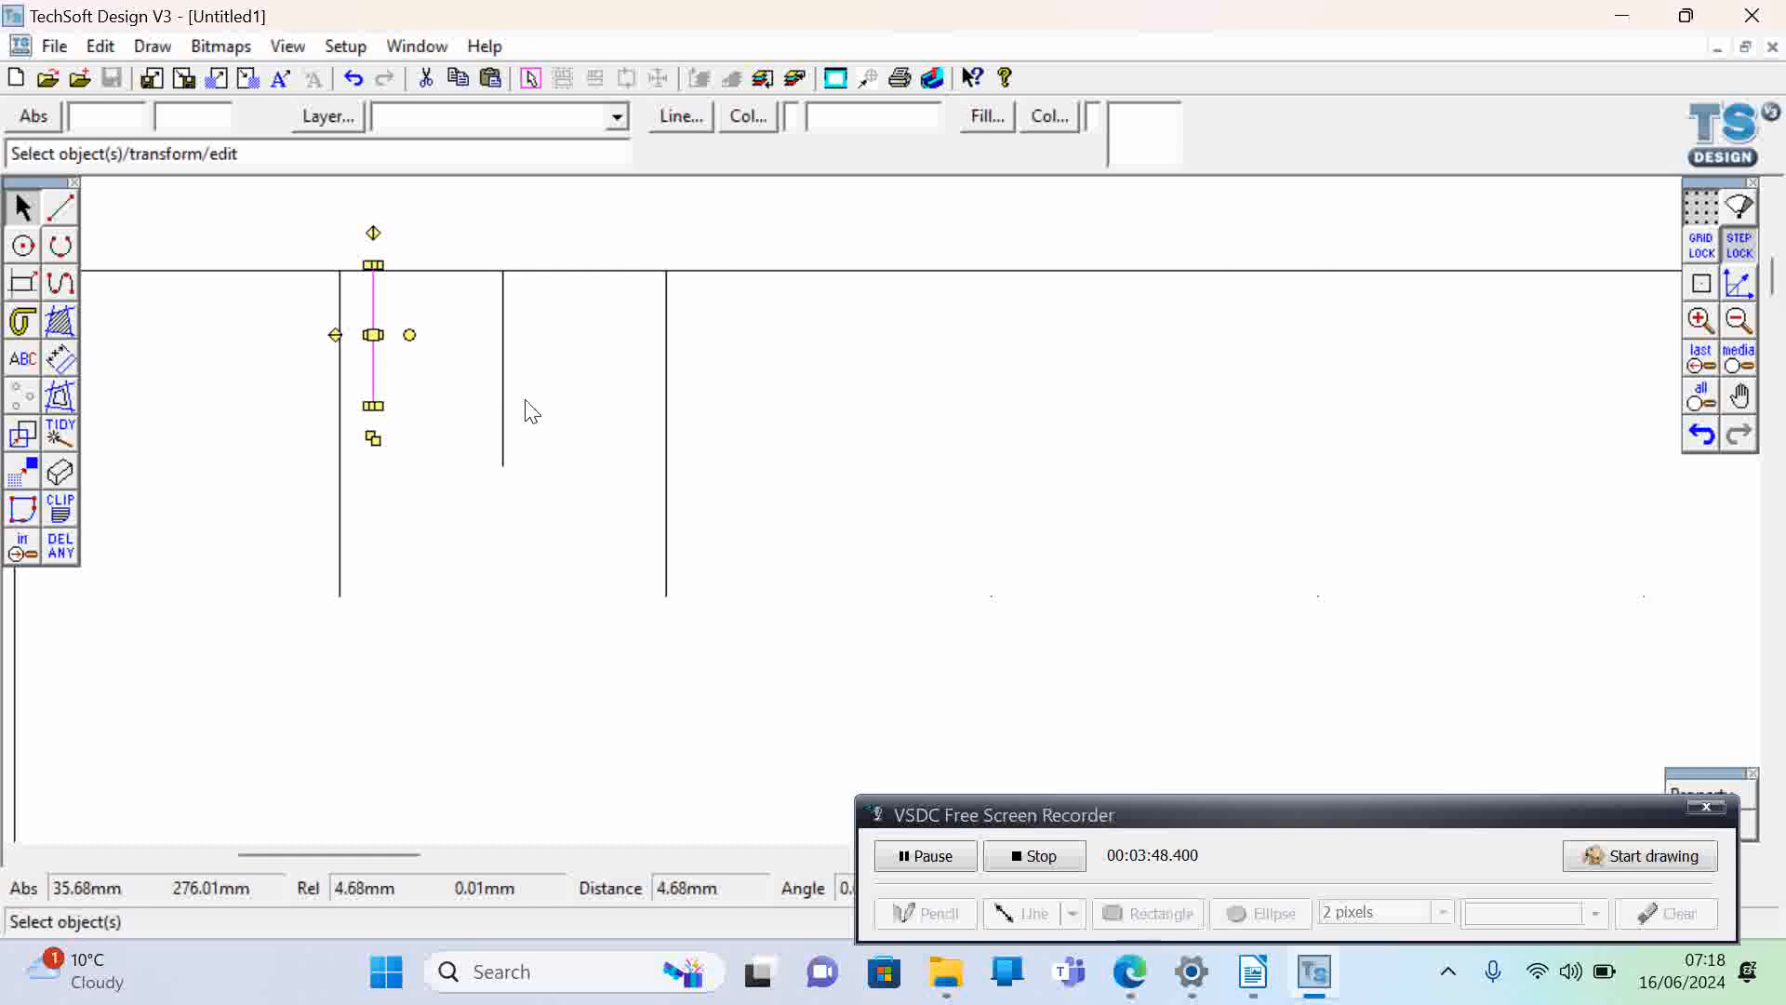
pyautogui.hotkey('ctrl', 'v')
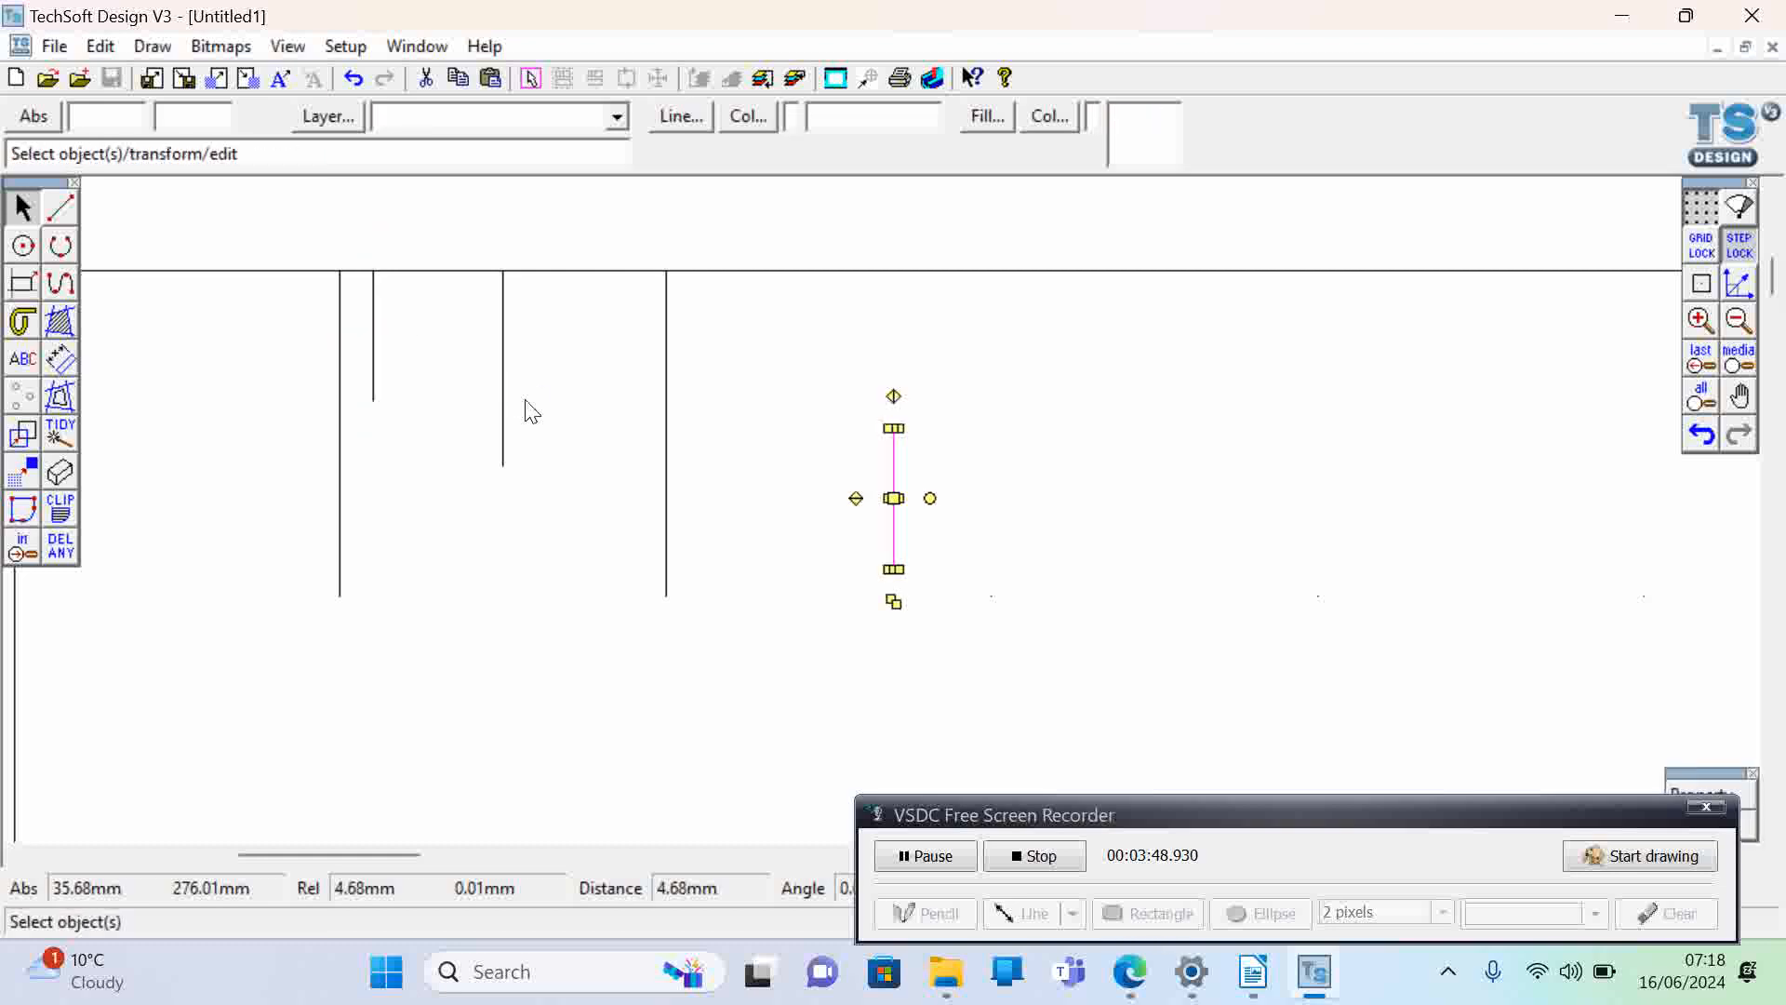
pyautogui.click(891, 498)
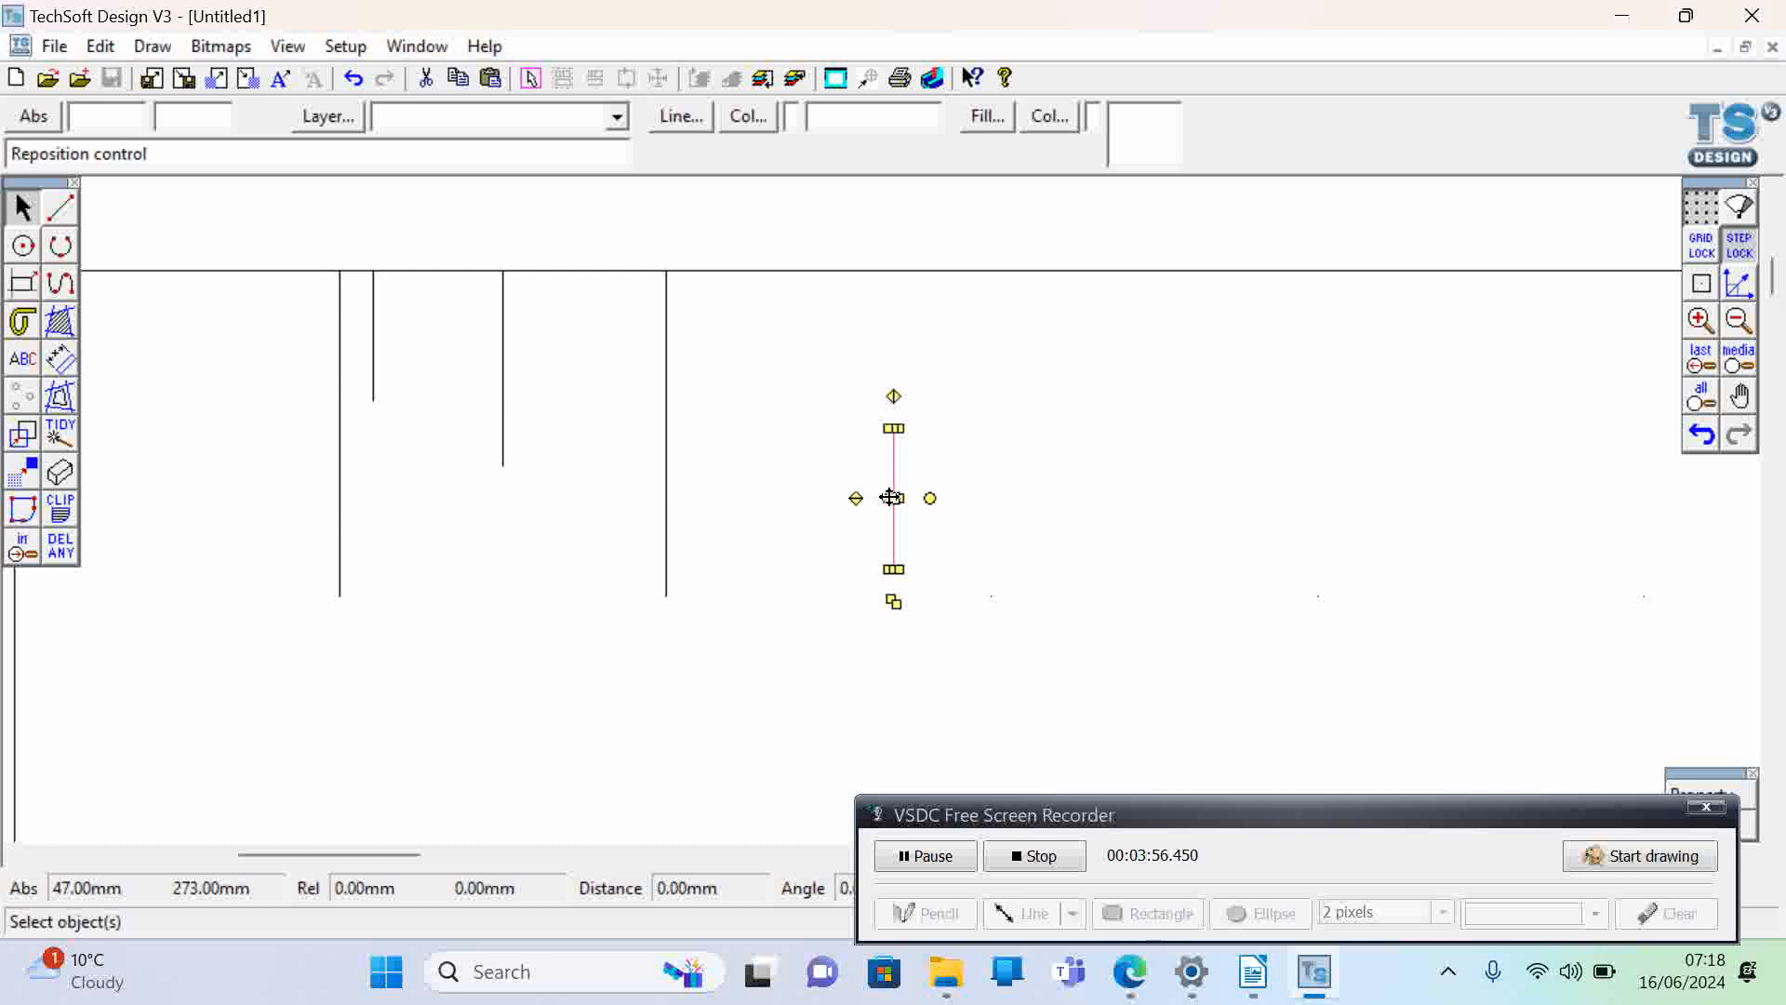
pyautogui.moveTo(890, 498)
pyautogui.mouseDown()
pyautogui.moveTo(890, 420)
pyautogui.moveTo(861, 530)
pyautogui.moveTo(938, 561)
pyautogui.moveTo(892, 503)
pyautogui.moveTo(885, 566)
pyautogui.moveTo(837, 602)
pyautogui.moveTo(895, 497)
pyautogui.mouseUp()
pyautogui.click(892, 498)
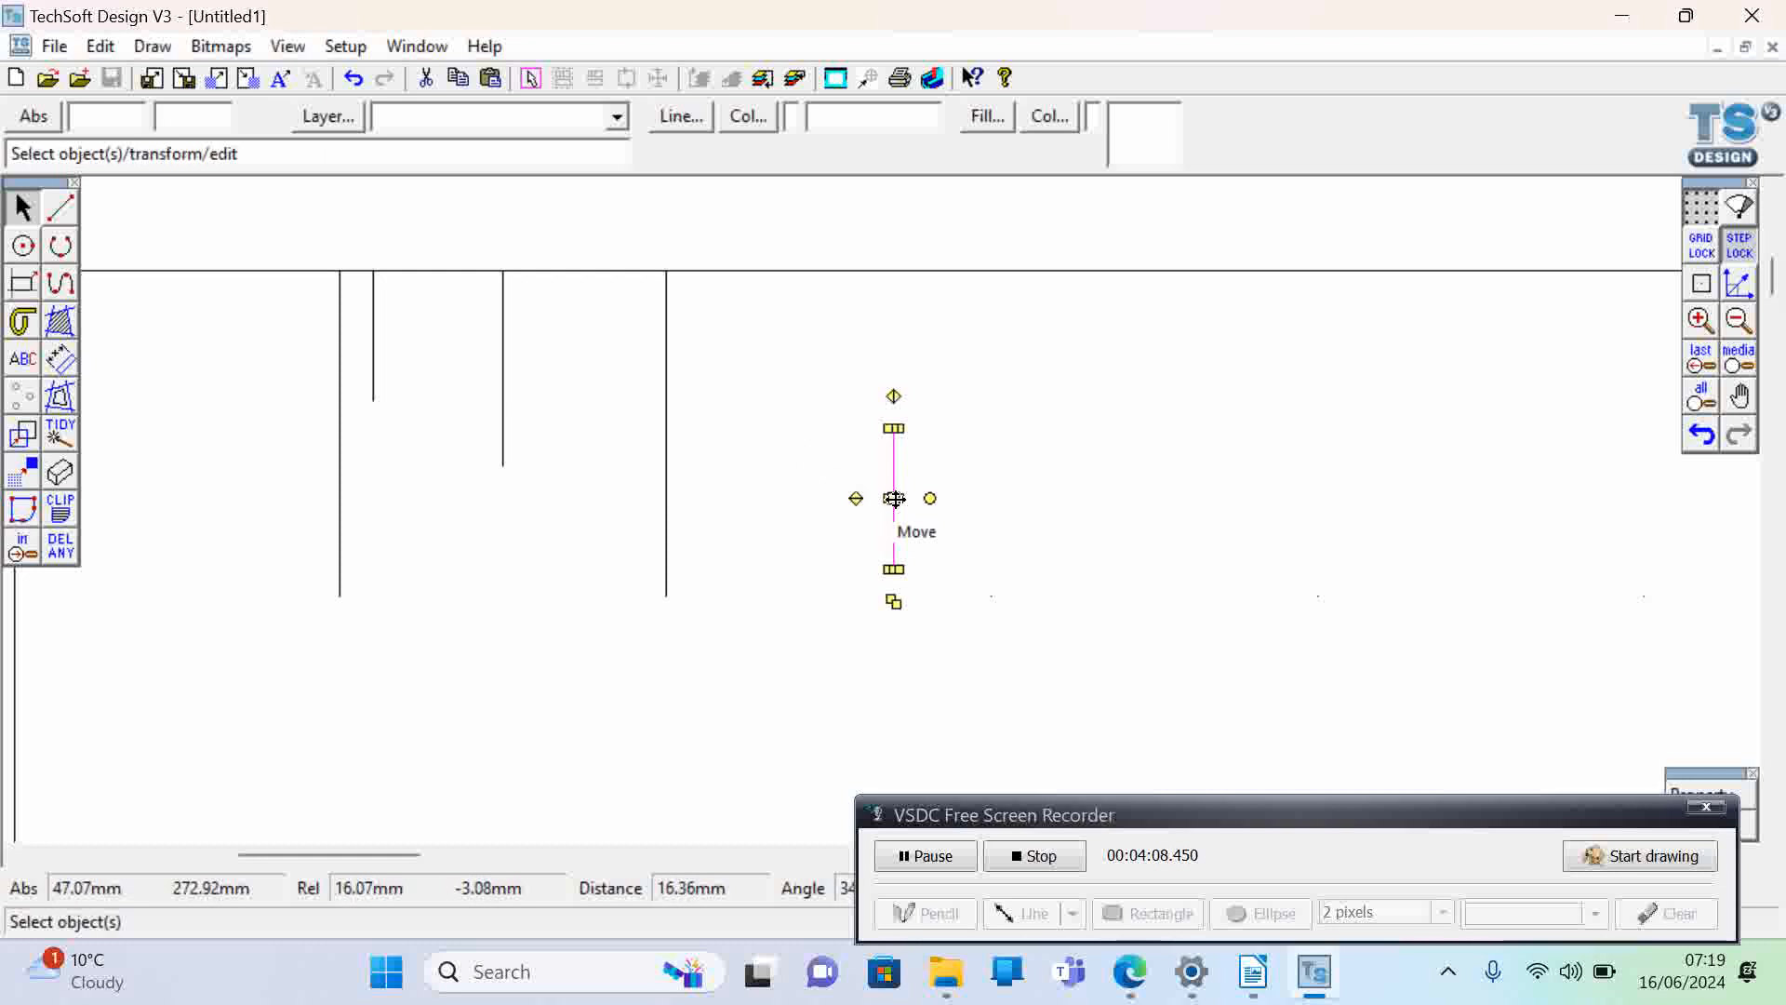
pyautogui.moveTo(893, 499); pyautogui.dragTo(402, 346)
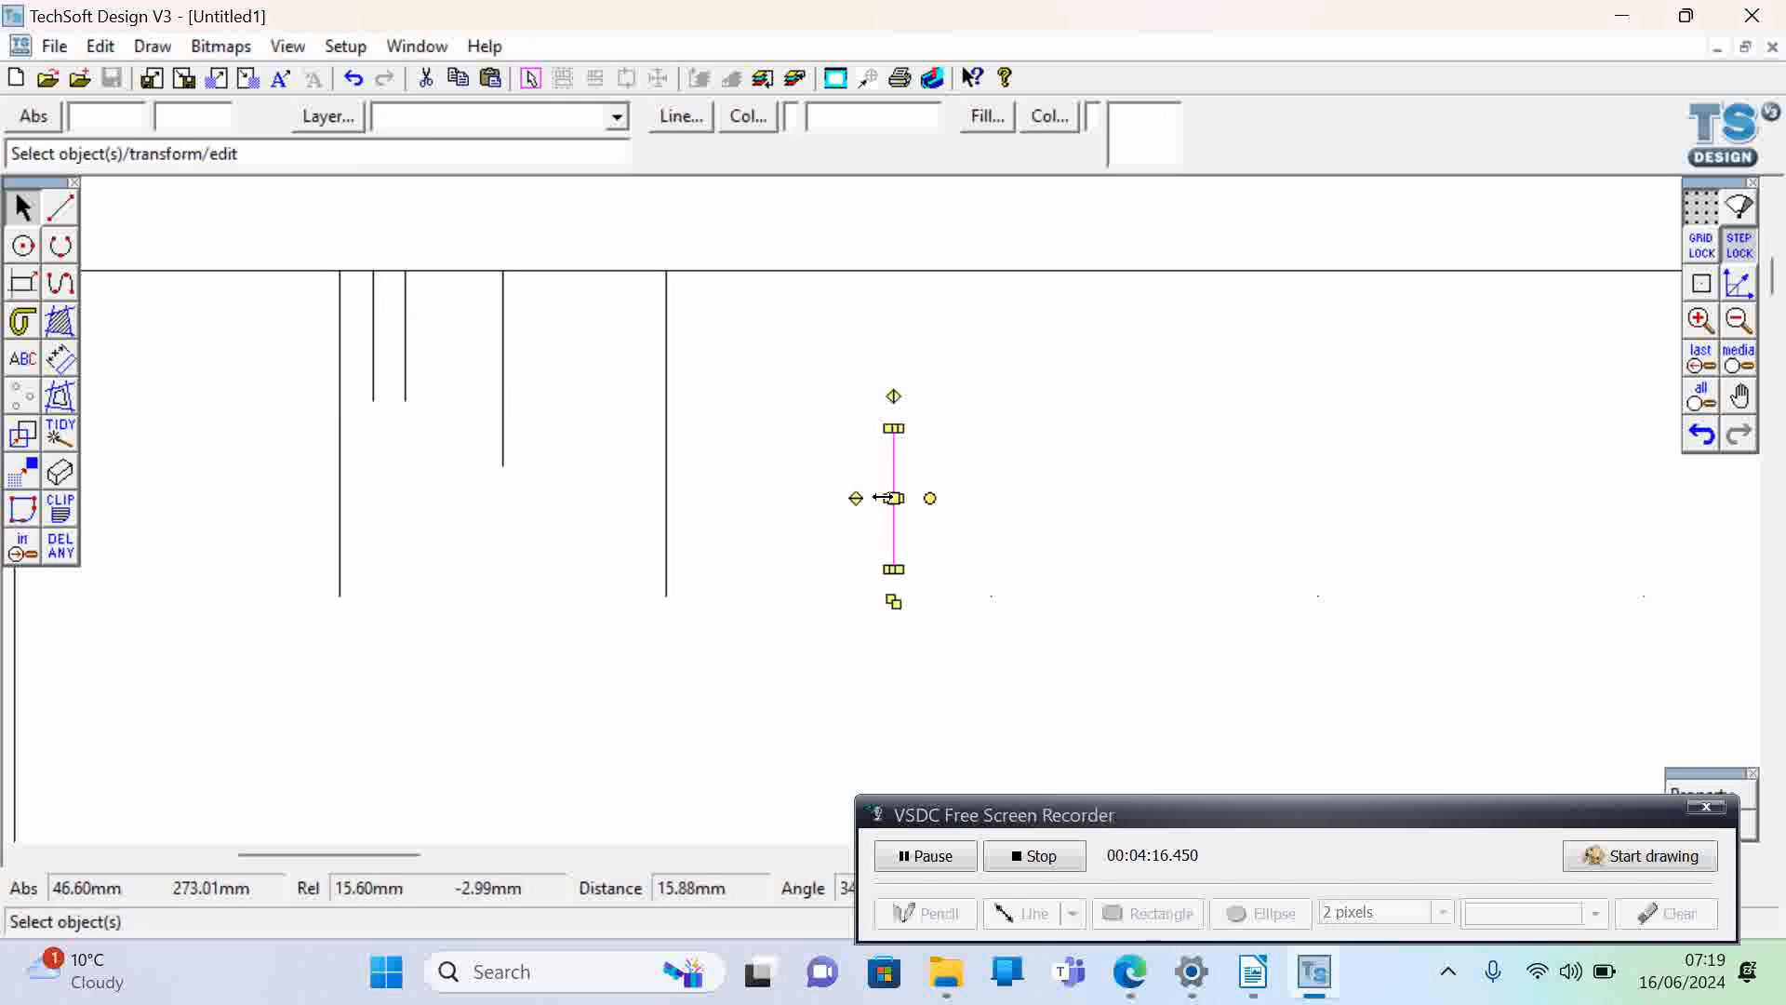
pyautogui.moveTo(891, 497); pyautogui.dragTo(436, 332)
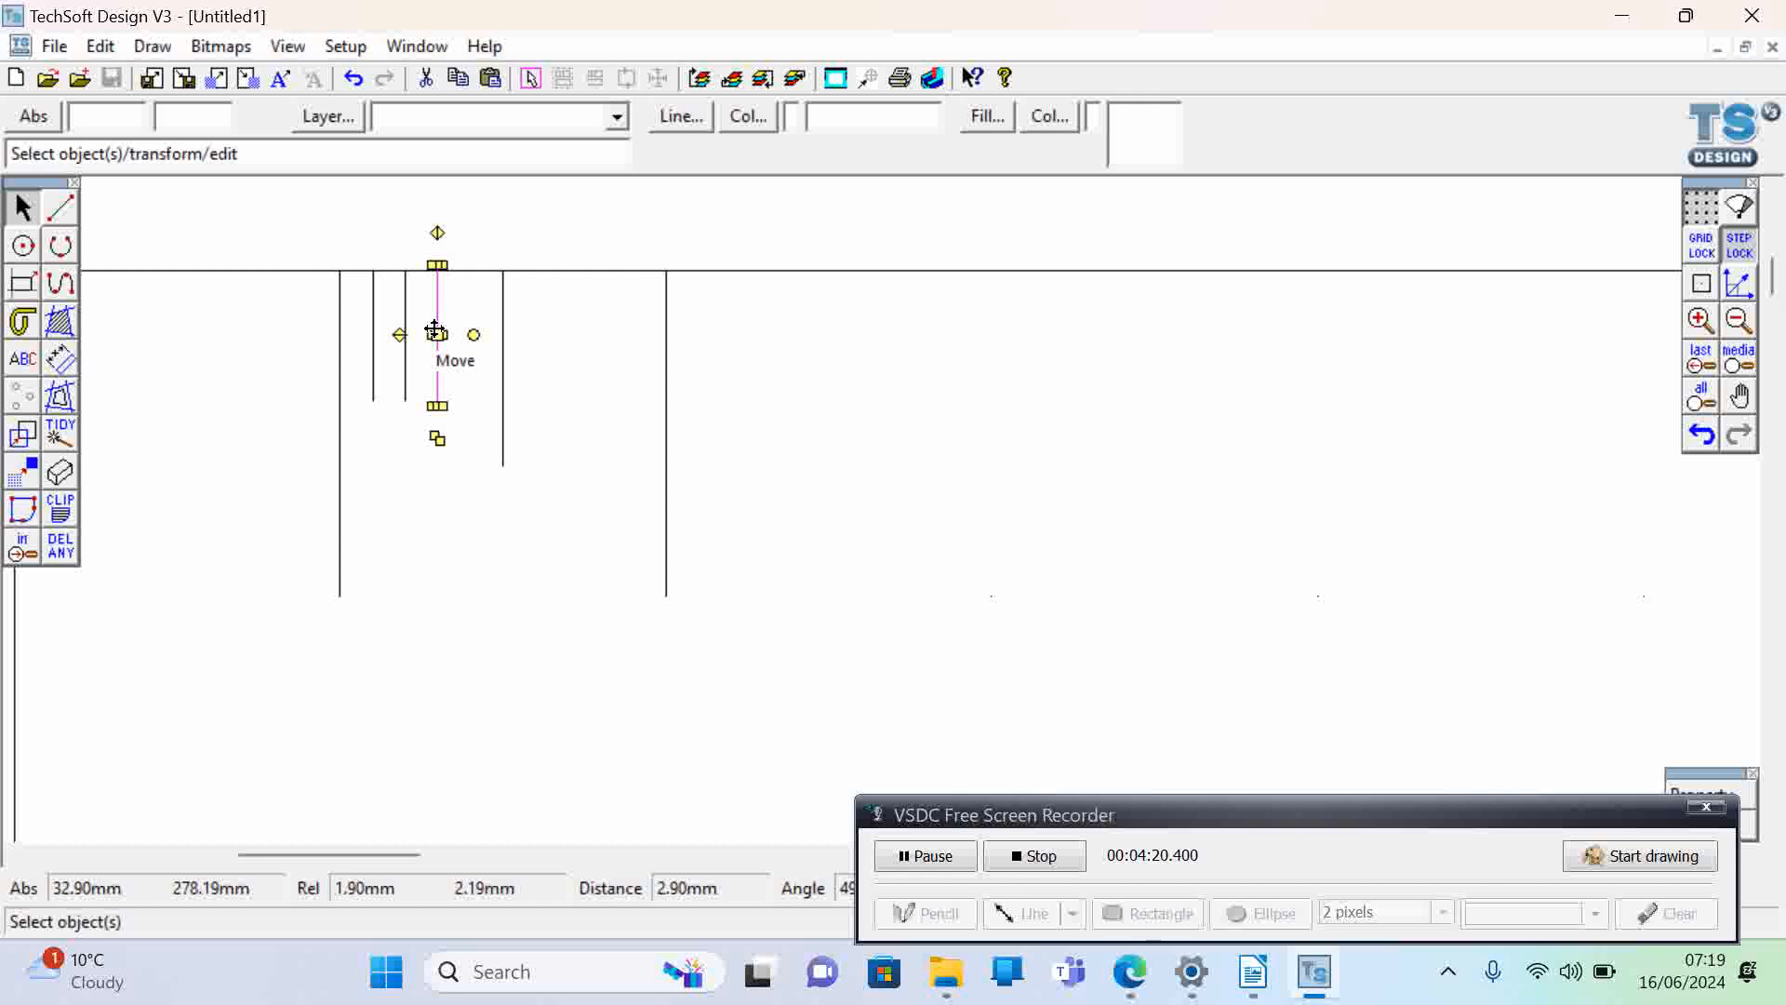
# - Place five more pasted copies of the 4 mm line along the rectangle's top edge at X 34, 36, 37, 38 and 39 mm
pyautogui.moveTo(894, 498); pyautogui.dragTo(467, 334)
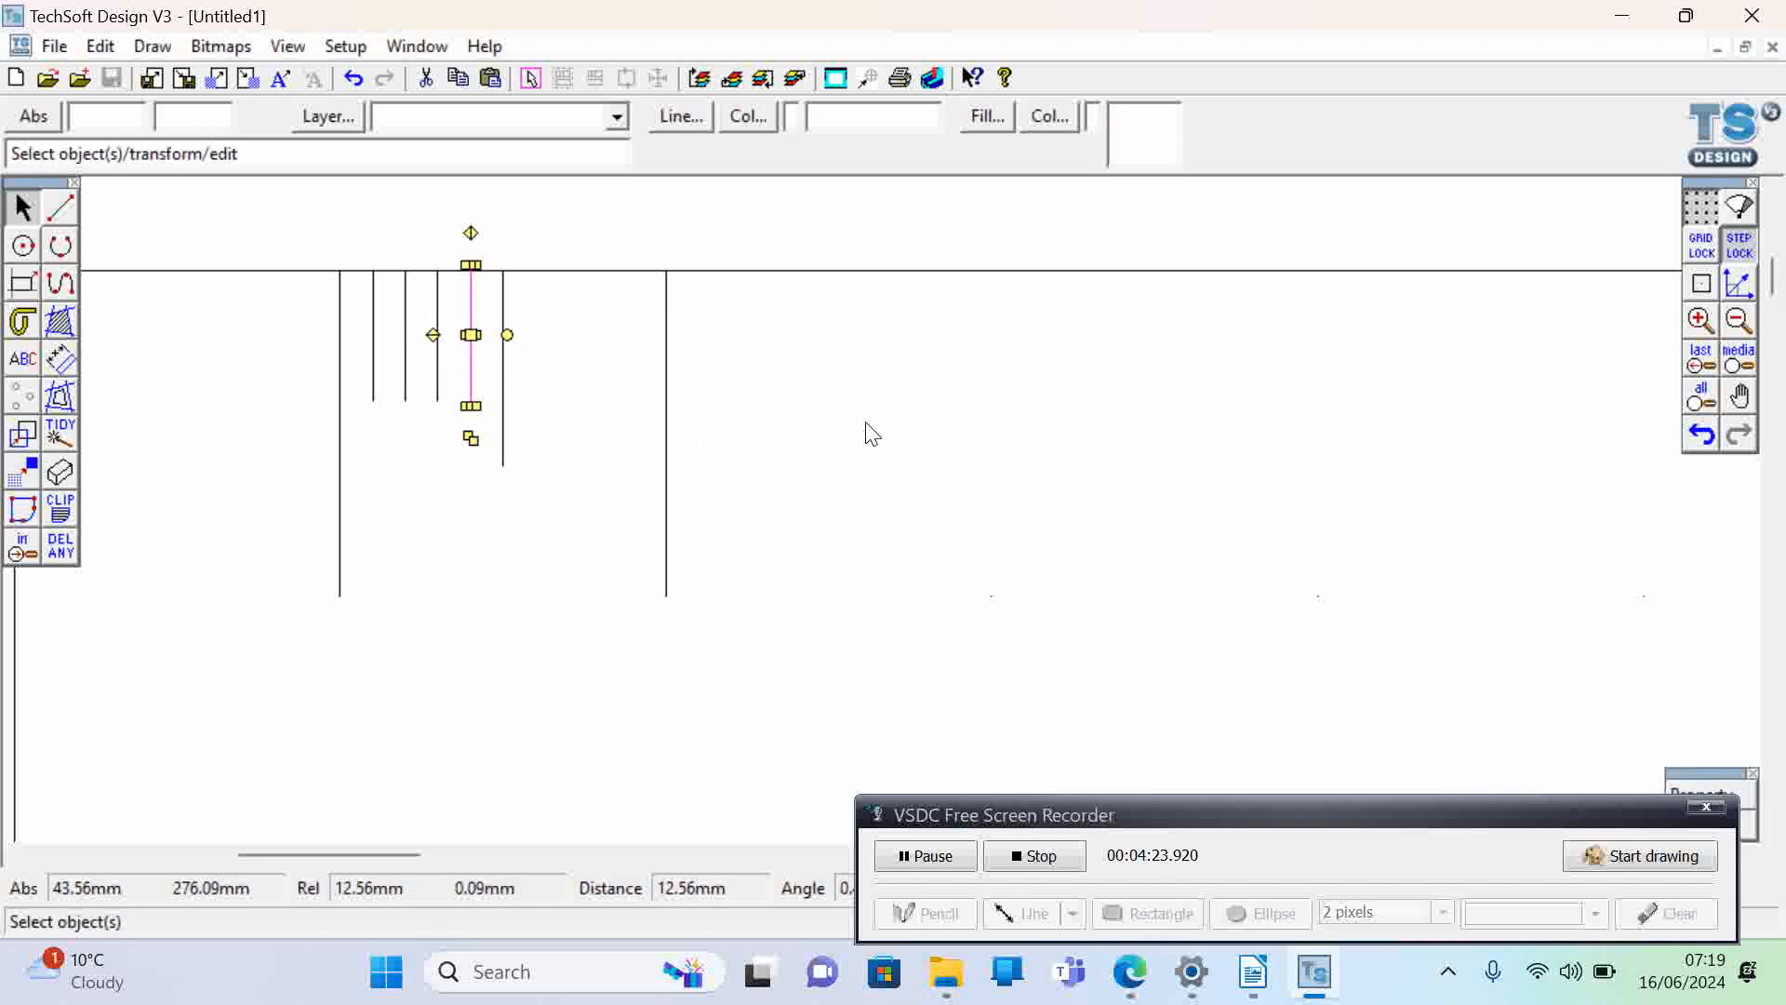
pyautogui.click(969, 468)
pyautogui.hotkey('ctrl', 'v')
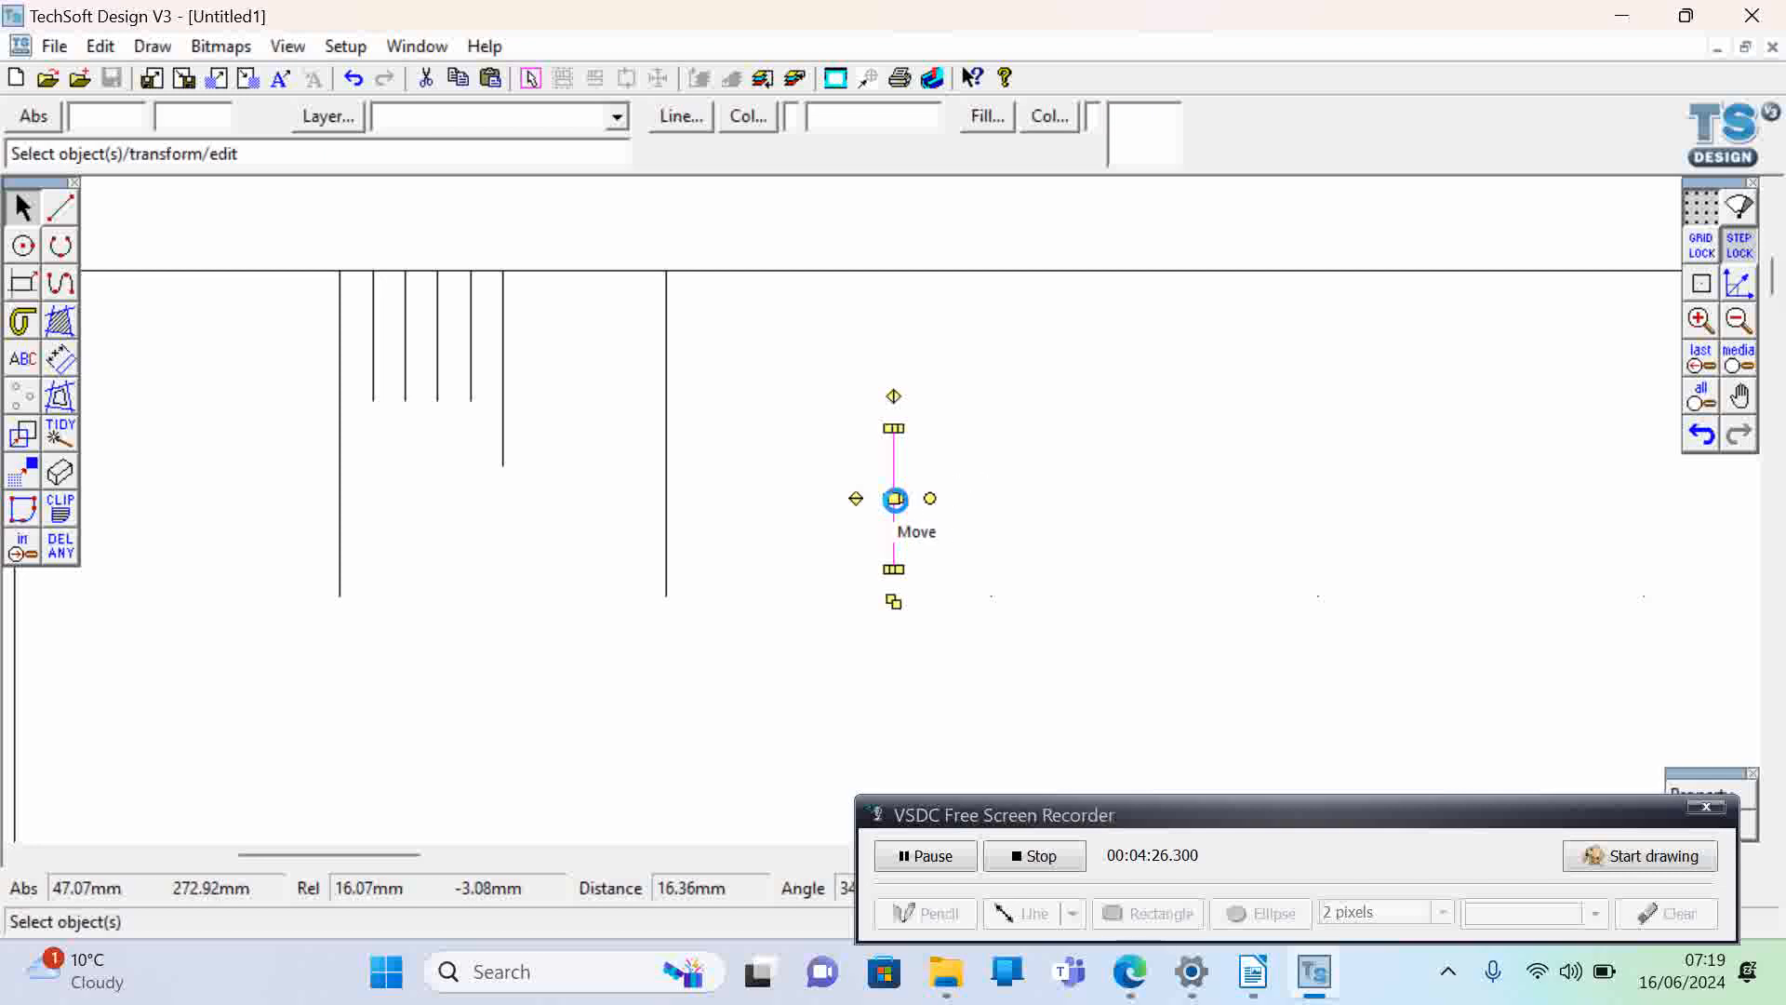
pyautogui.moveTo(893, 497); pyautogui.dragTo(537, 335)
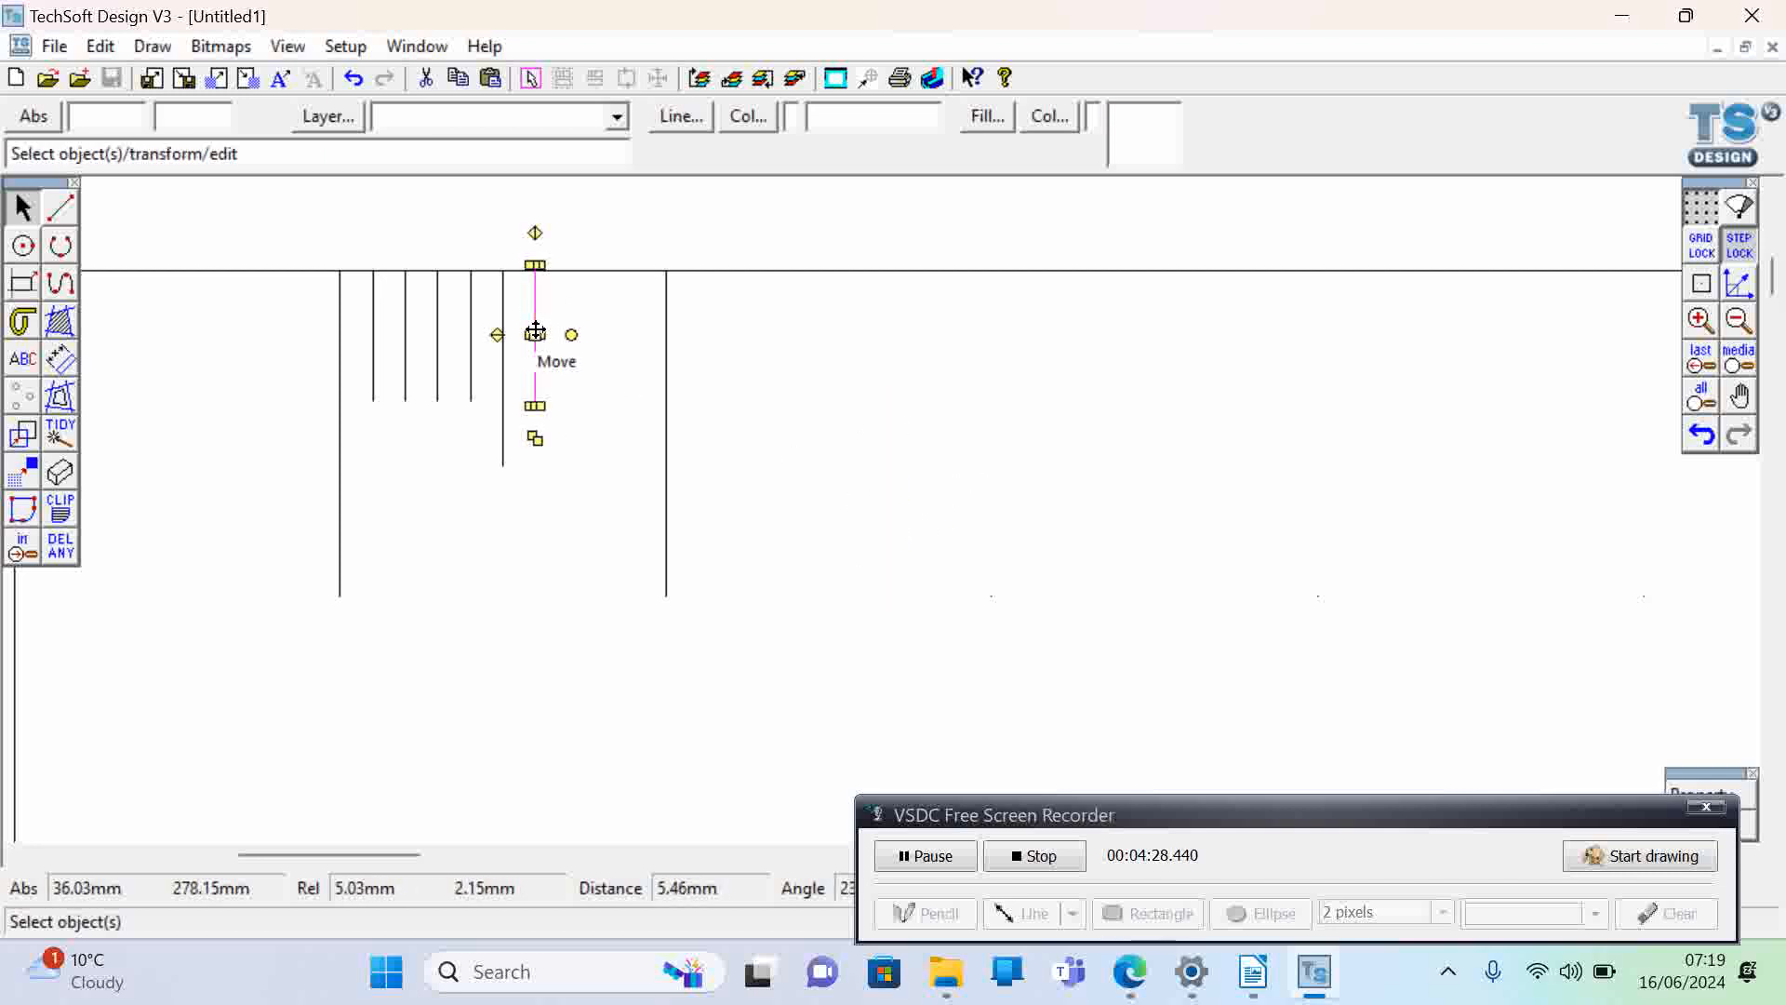
pyautogui.hotkey('ctrl', 'v')
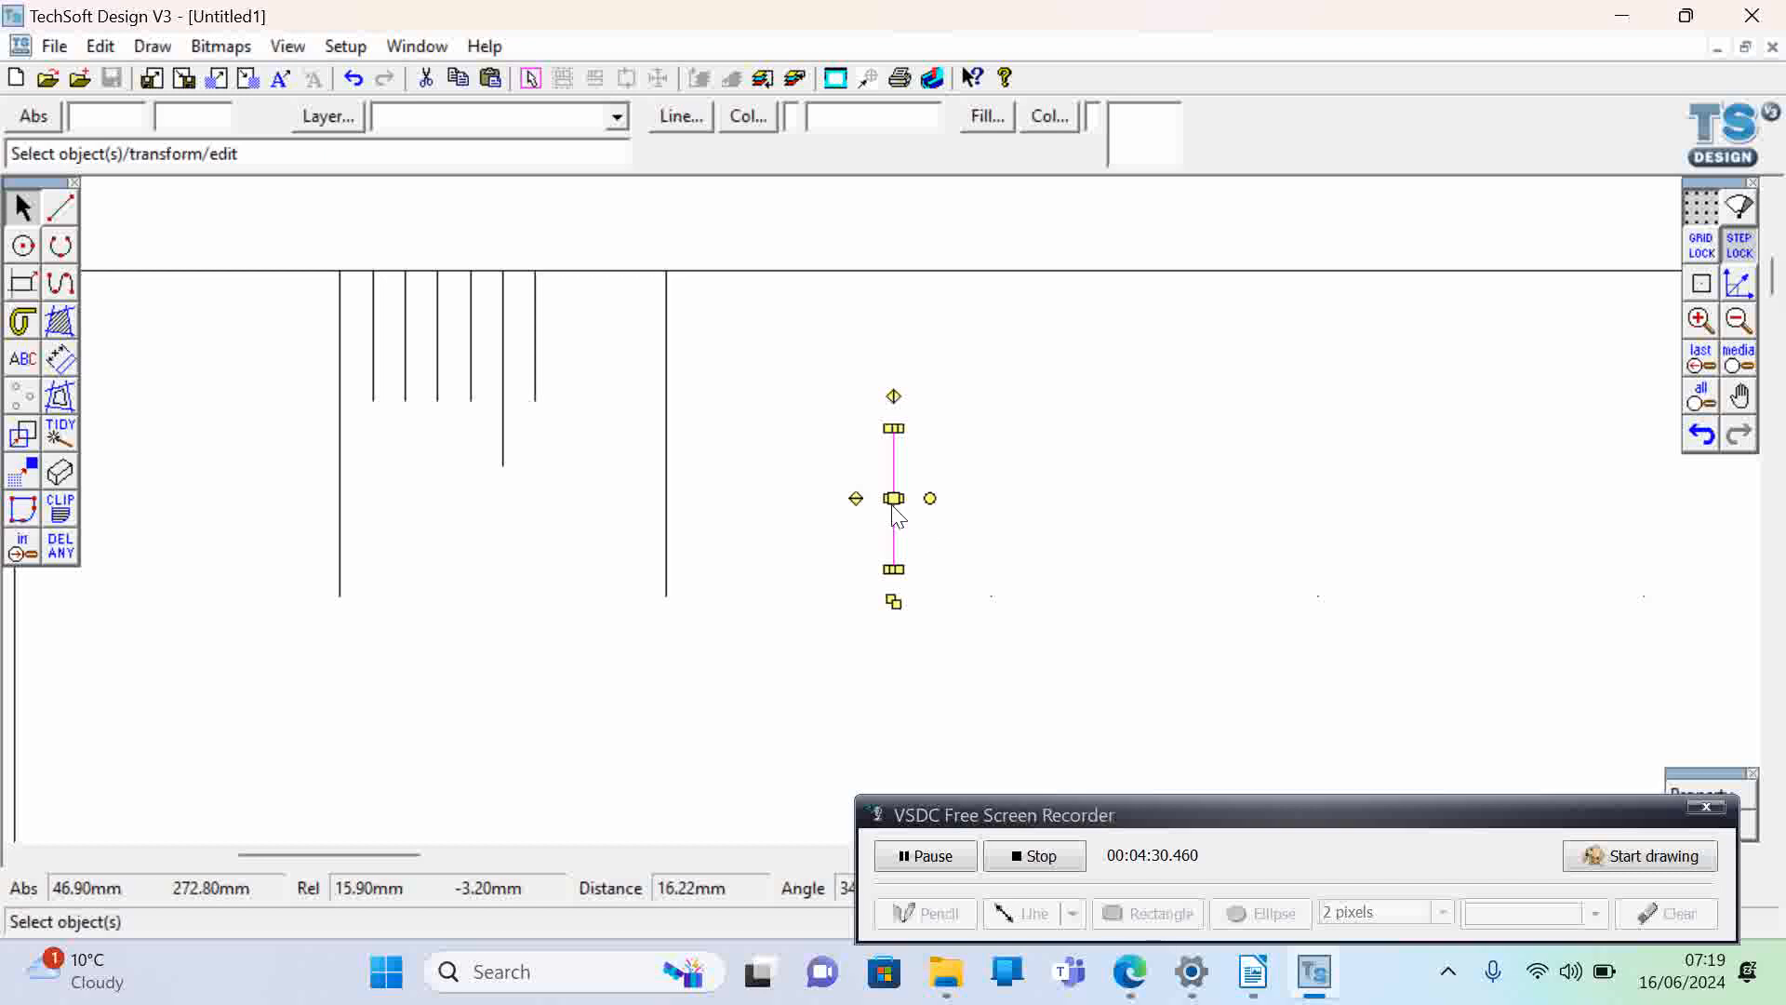
pyautogui.moveTo(893, 498); pyautogui.dragTo(572, 343)
pyautogui.hotkey('ctrl', 'v')
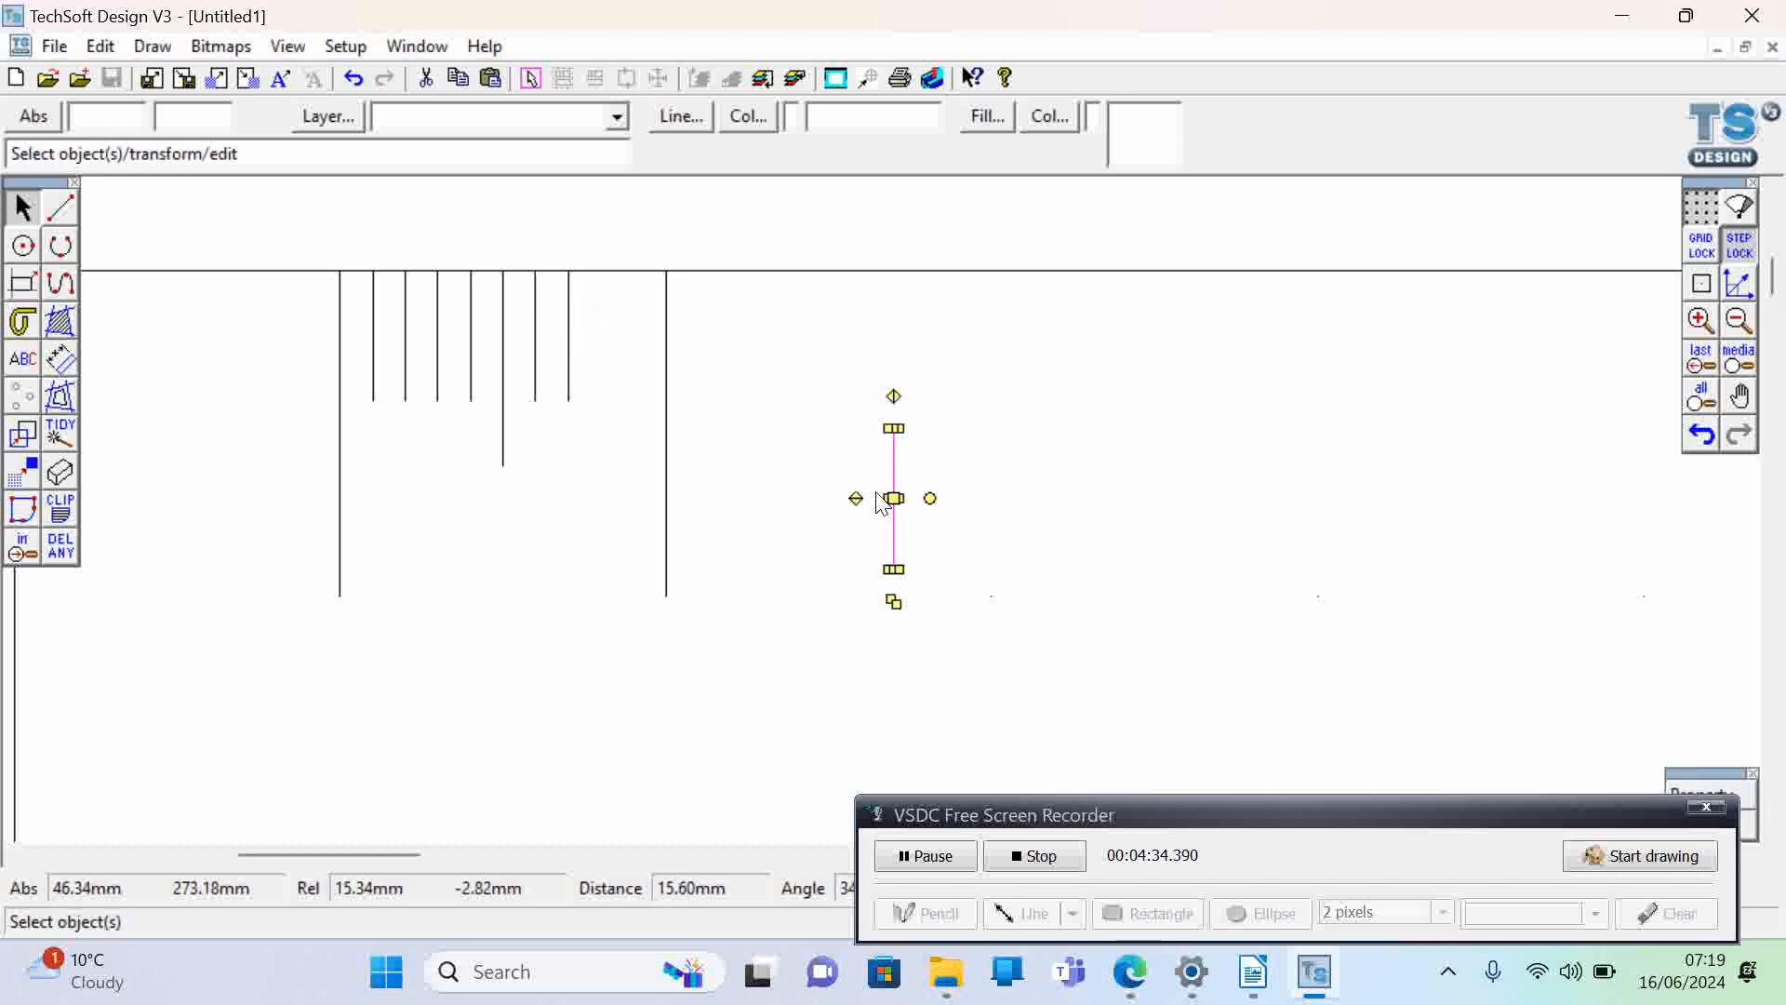
pyautogui.moveTo(893, 499); pyautogui.dragTo(613, 341)
pyautogui.hotkey('ctrl', 'v')
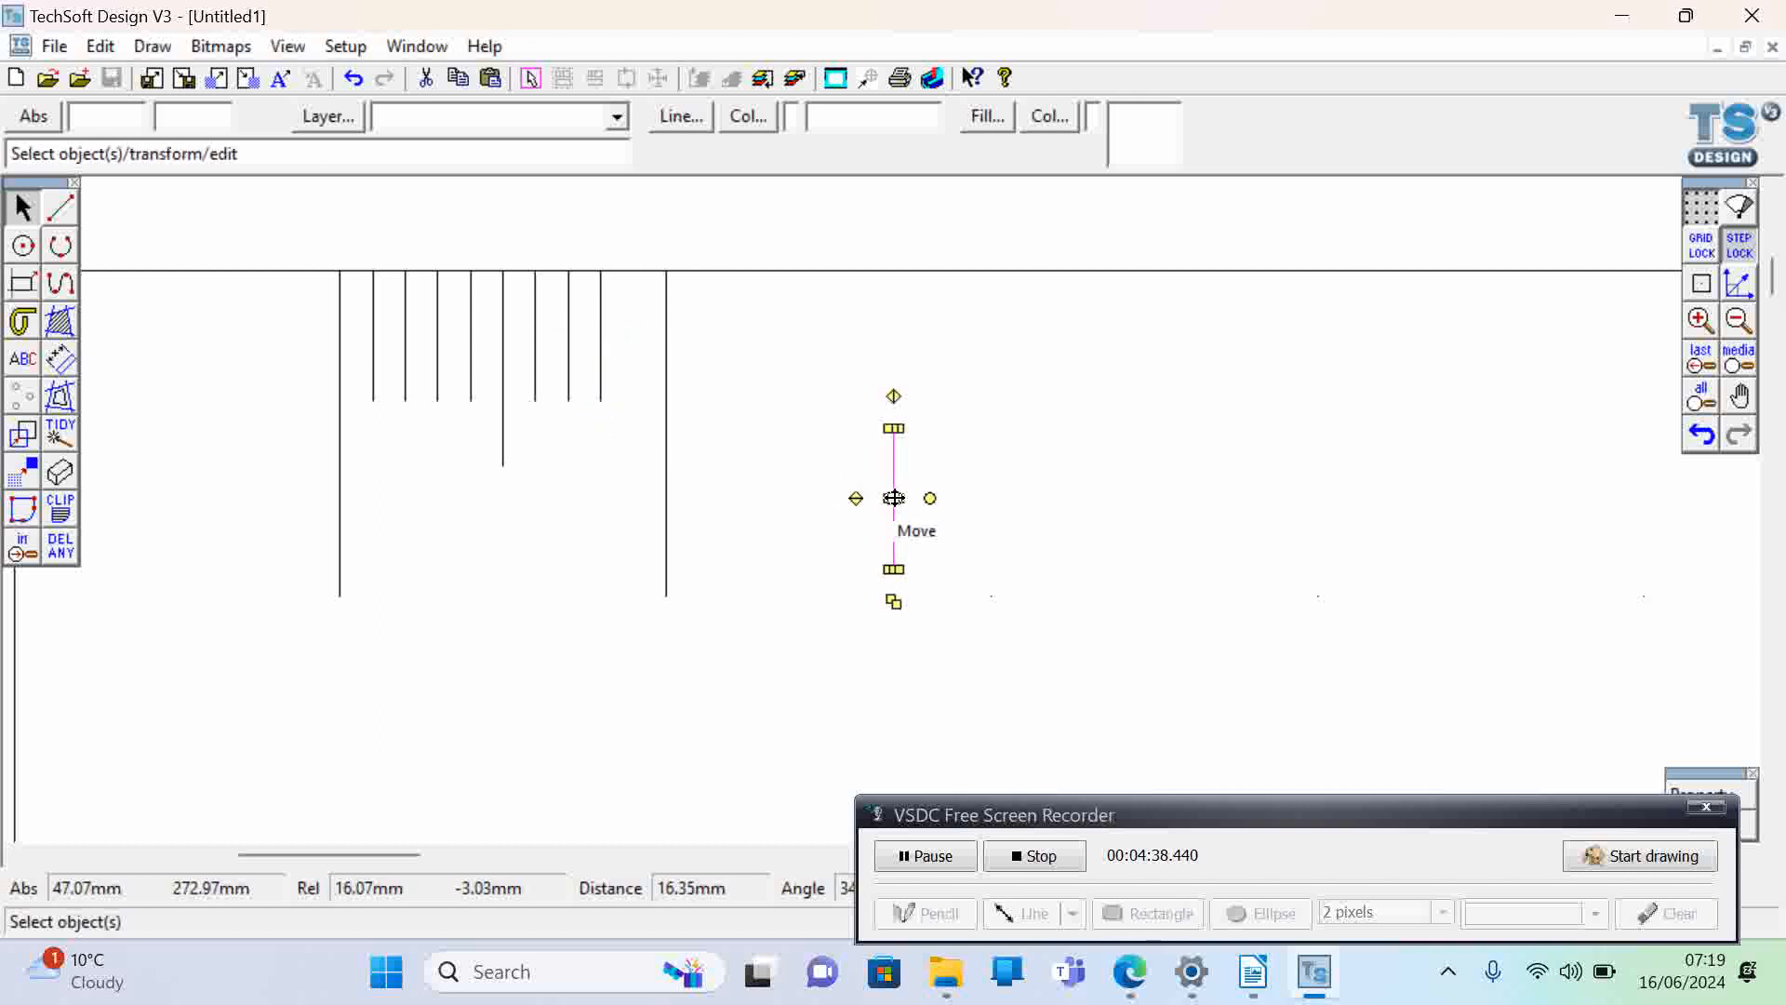
pyautogui.moveTo(893, 498); pyautogui.dragTo(634, 336)
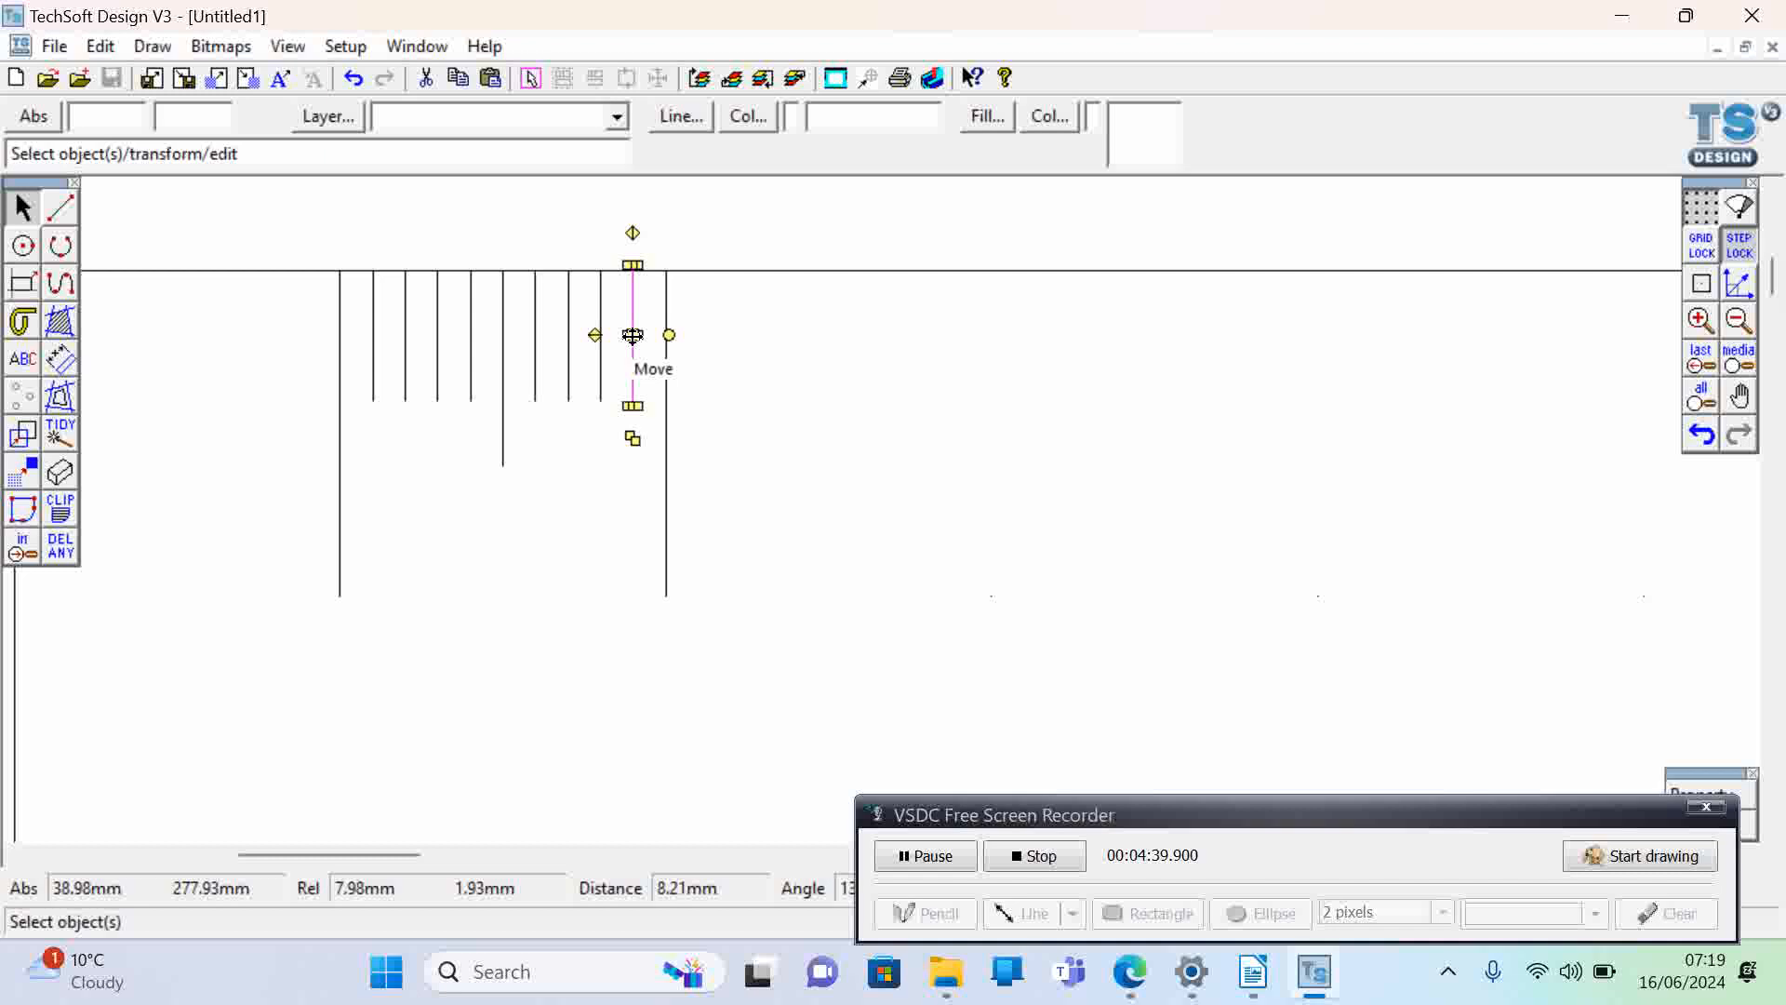
pyautogui.click(712, 416)
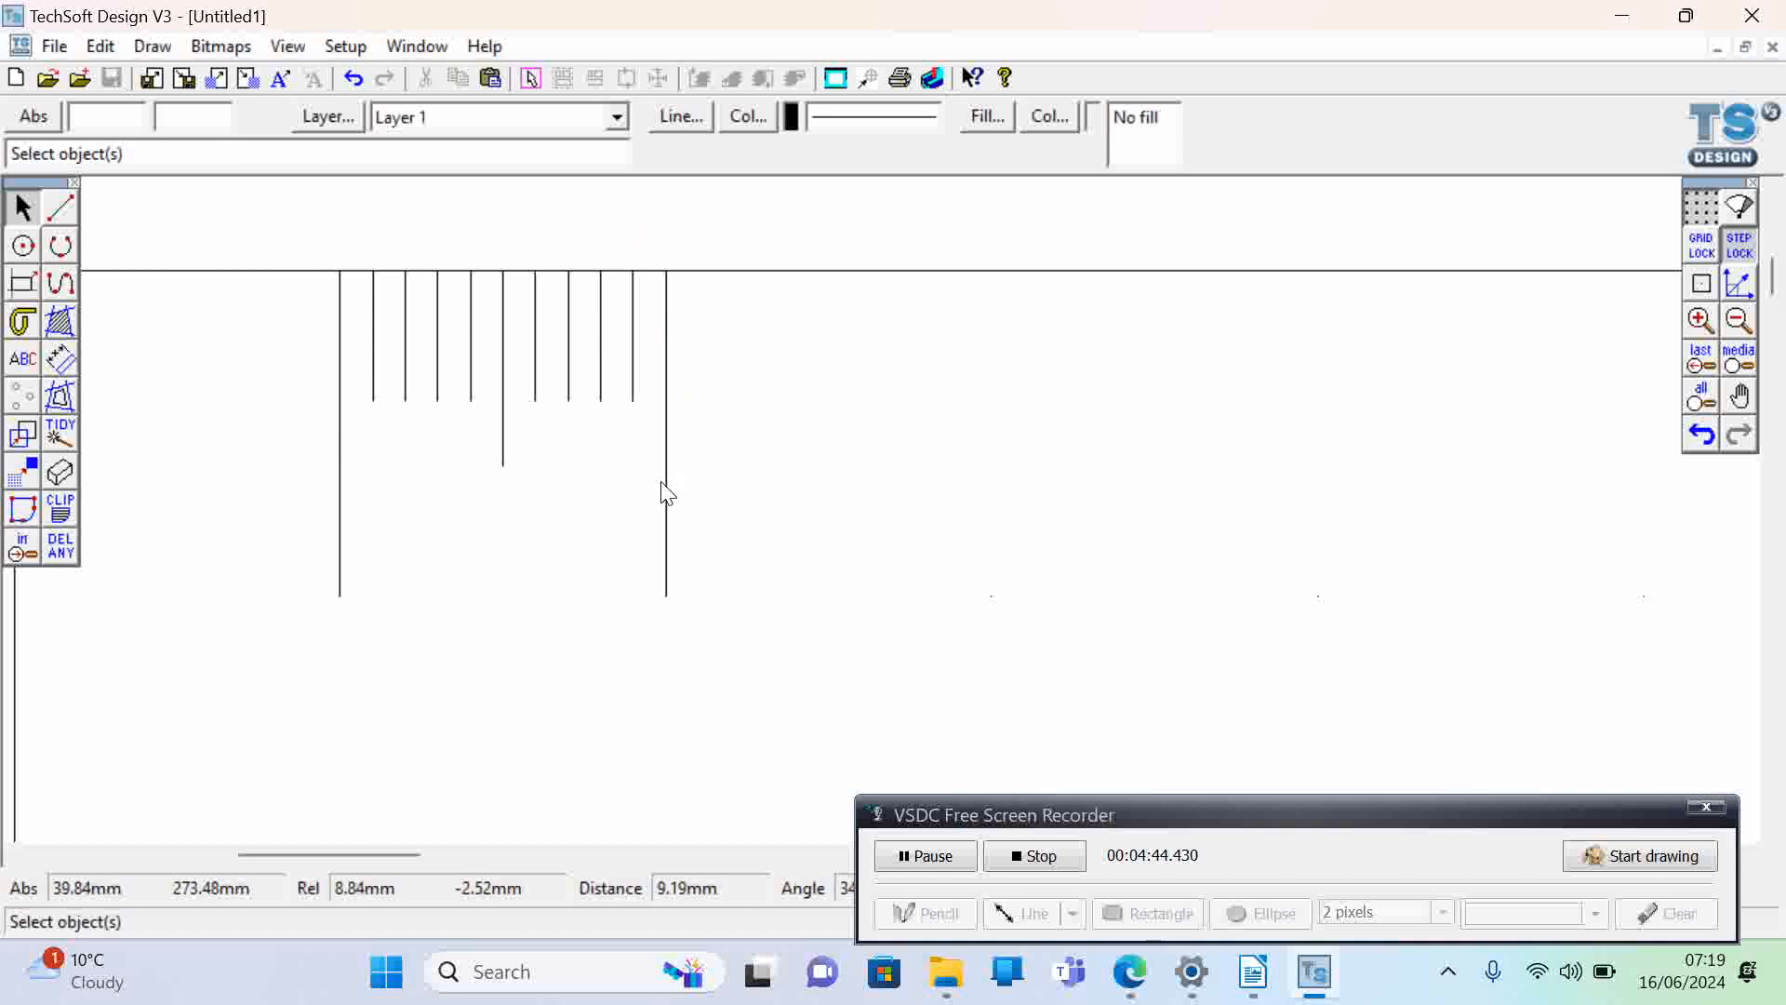
# - Select each graduation line from X 30 to X 40 mm in turn to check the millimetre spacing
pyautogui.click(340, 353)
pyautogui.click(375, 354)
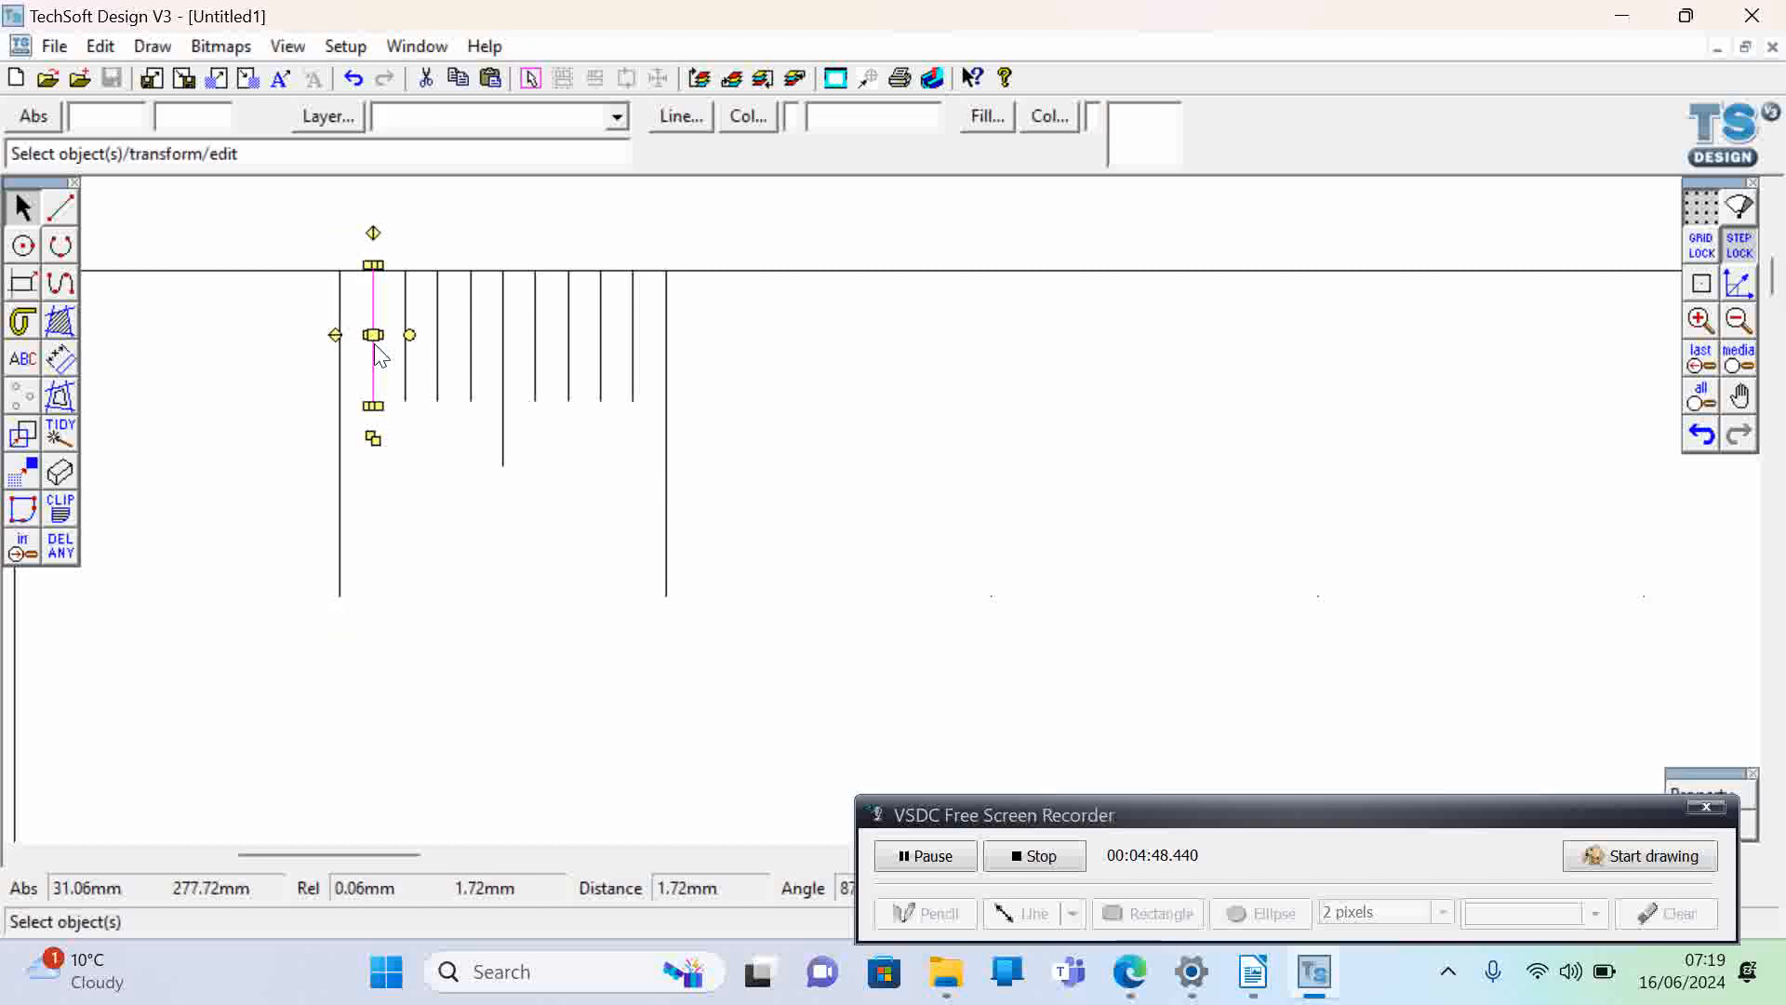
pyautogui.click(407, 355)
pyautogui.click(438, 367)
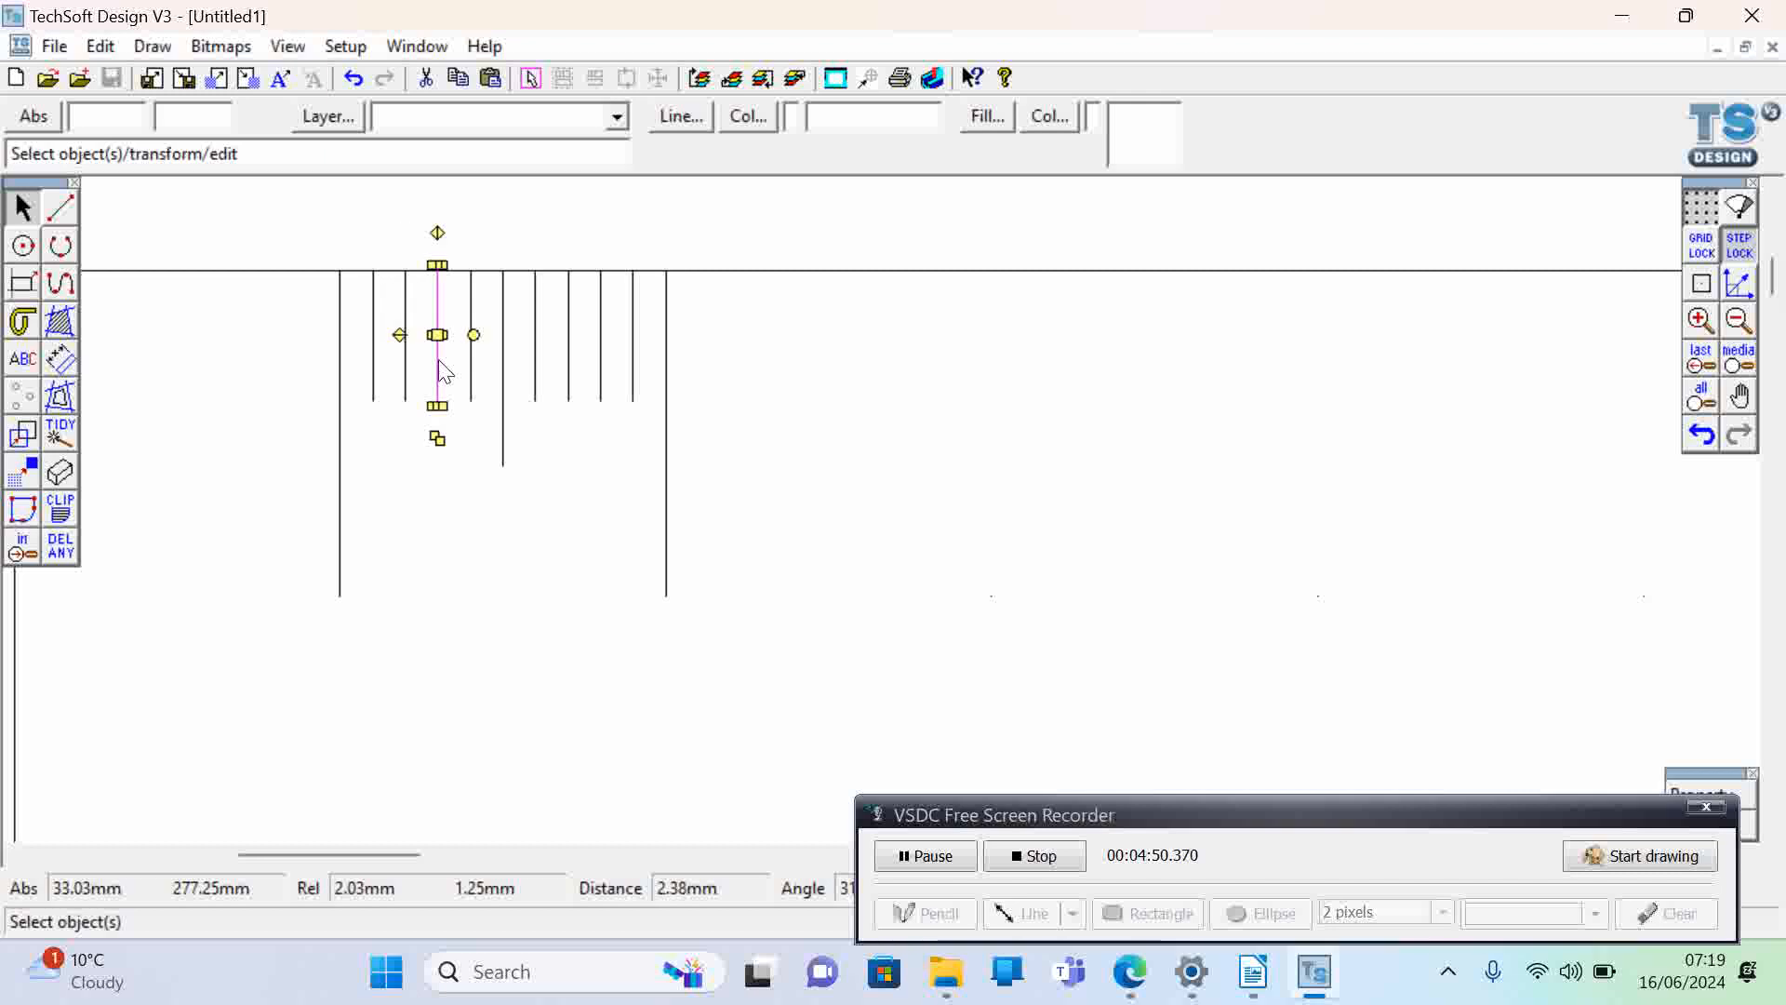
pyautogui.click(471, 372)
pyautogui.click(503, 386)
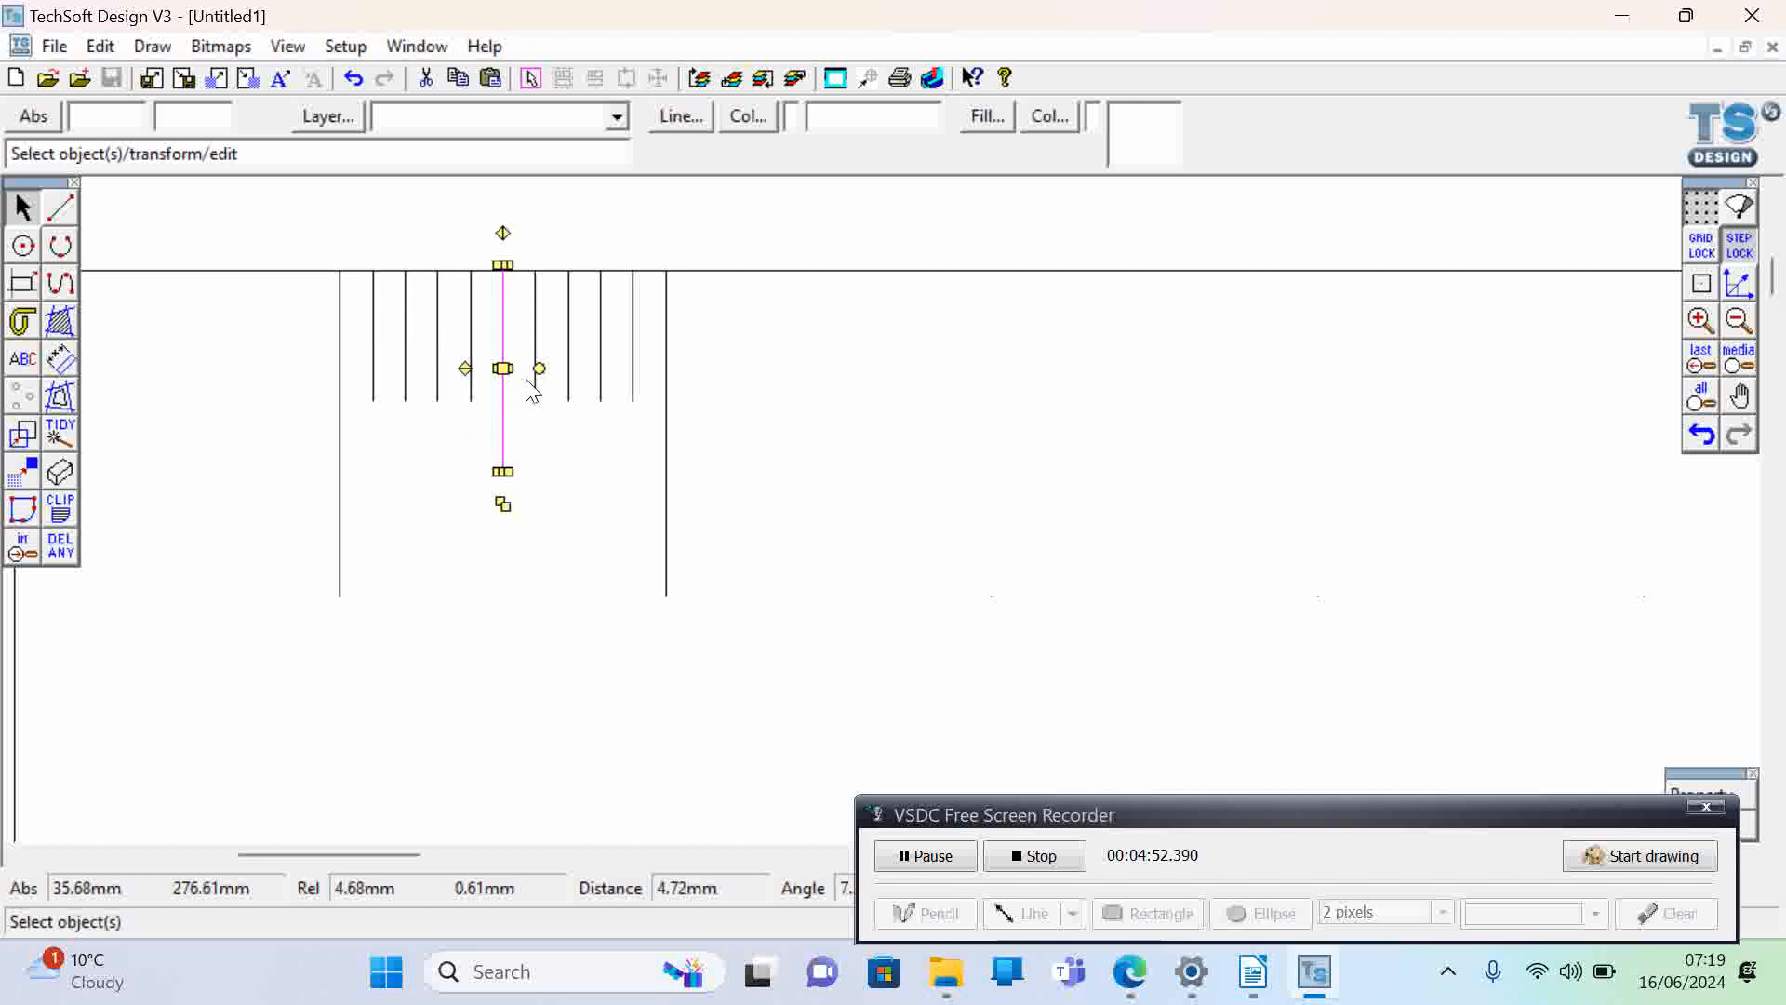
pyautogui.click(536, 383)
pyautogui.click(570, 396)
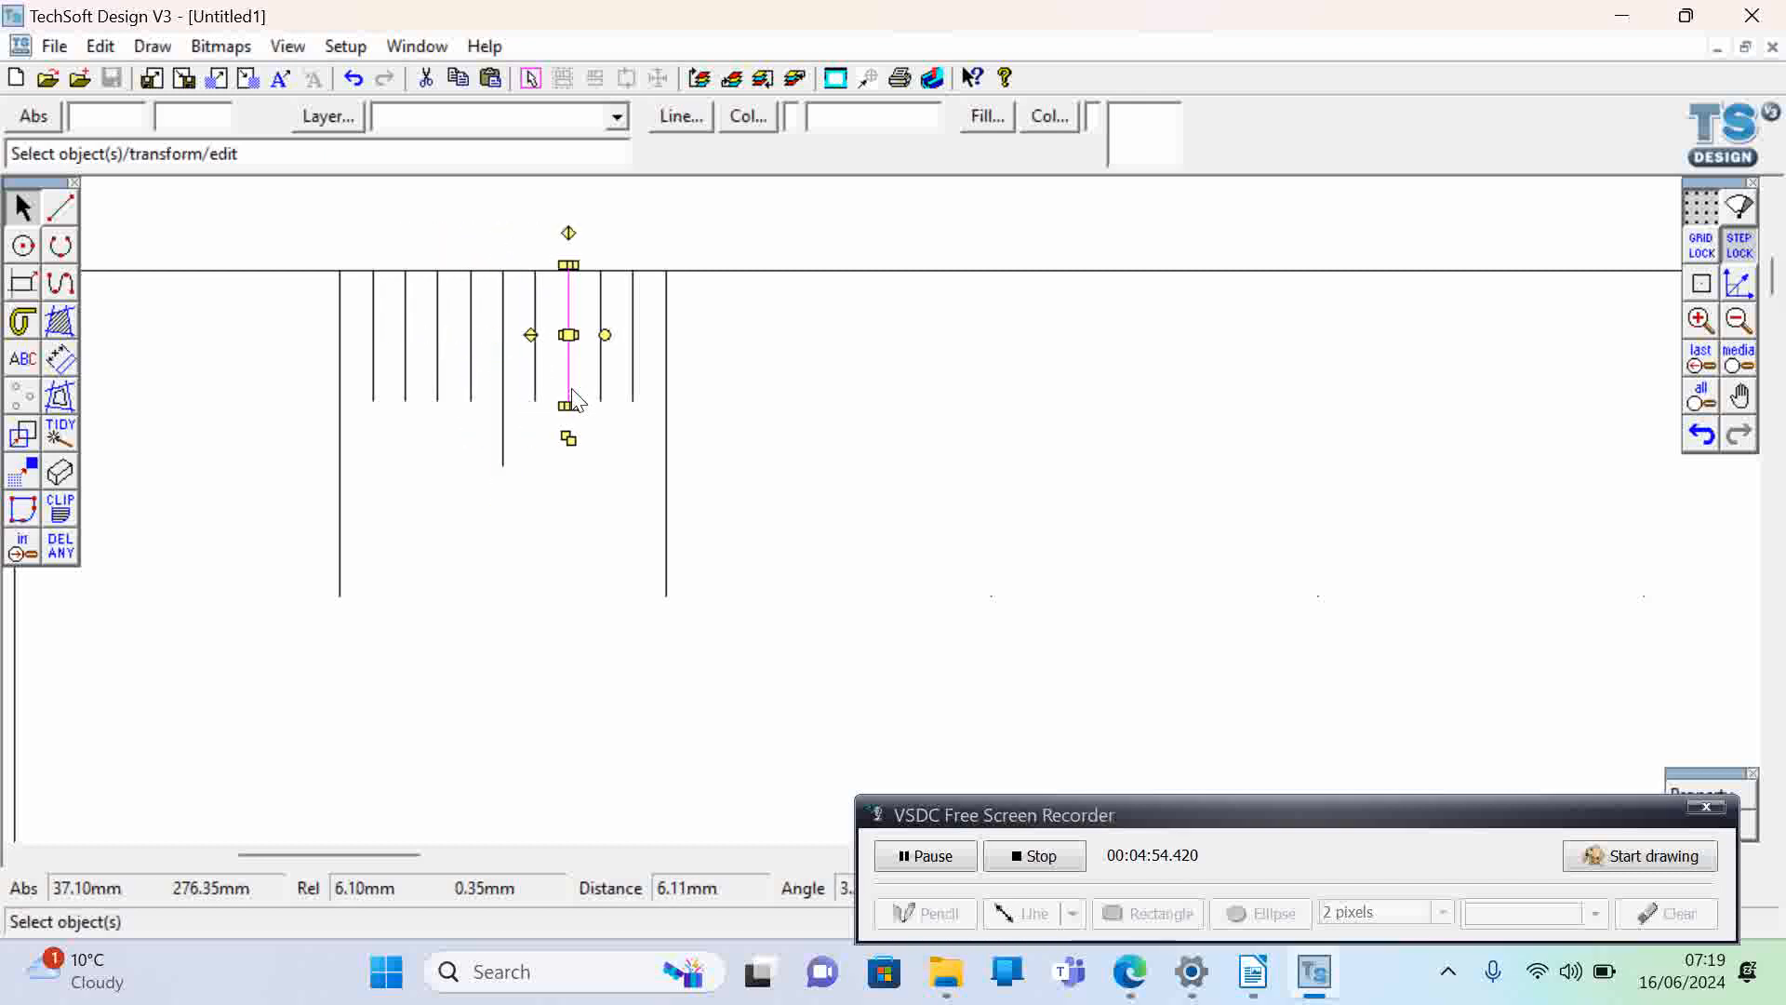
pyautogui.click(602, 391)
pyautogui.click(633, 396)
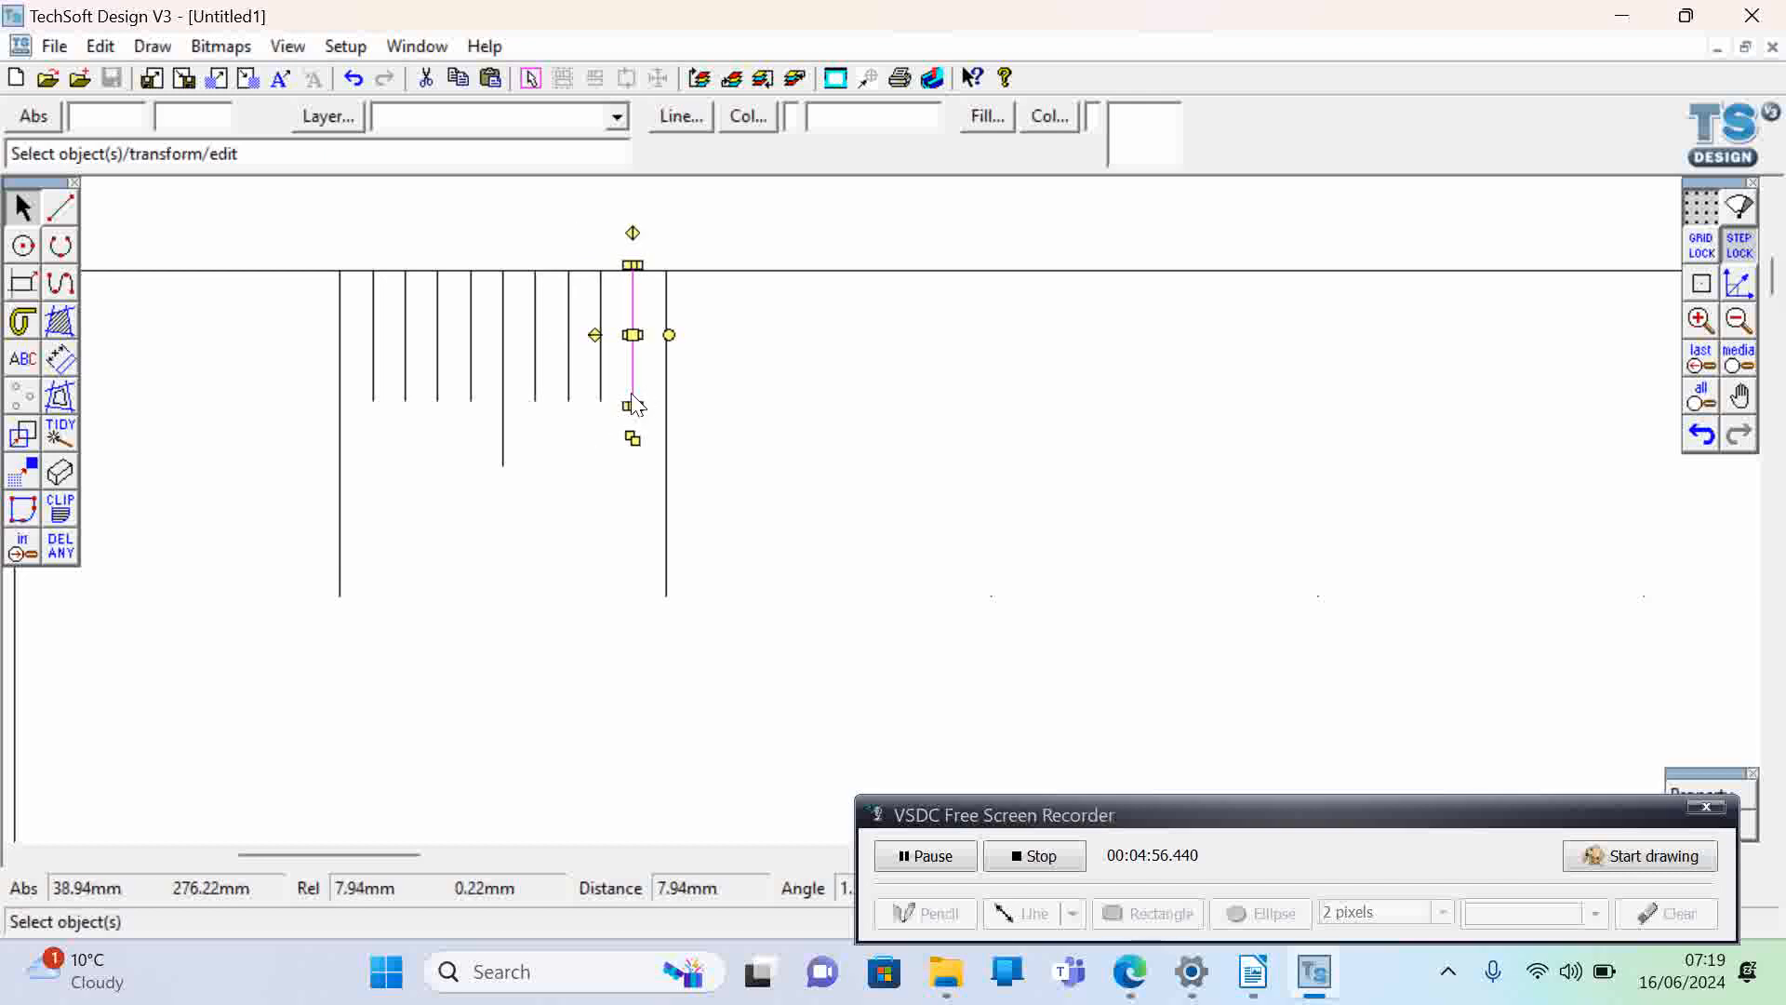
pyautogui.click(667, 406)
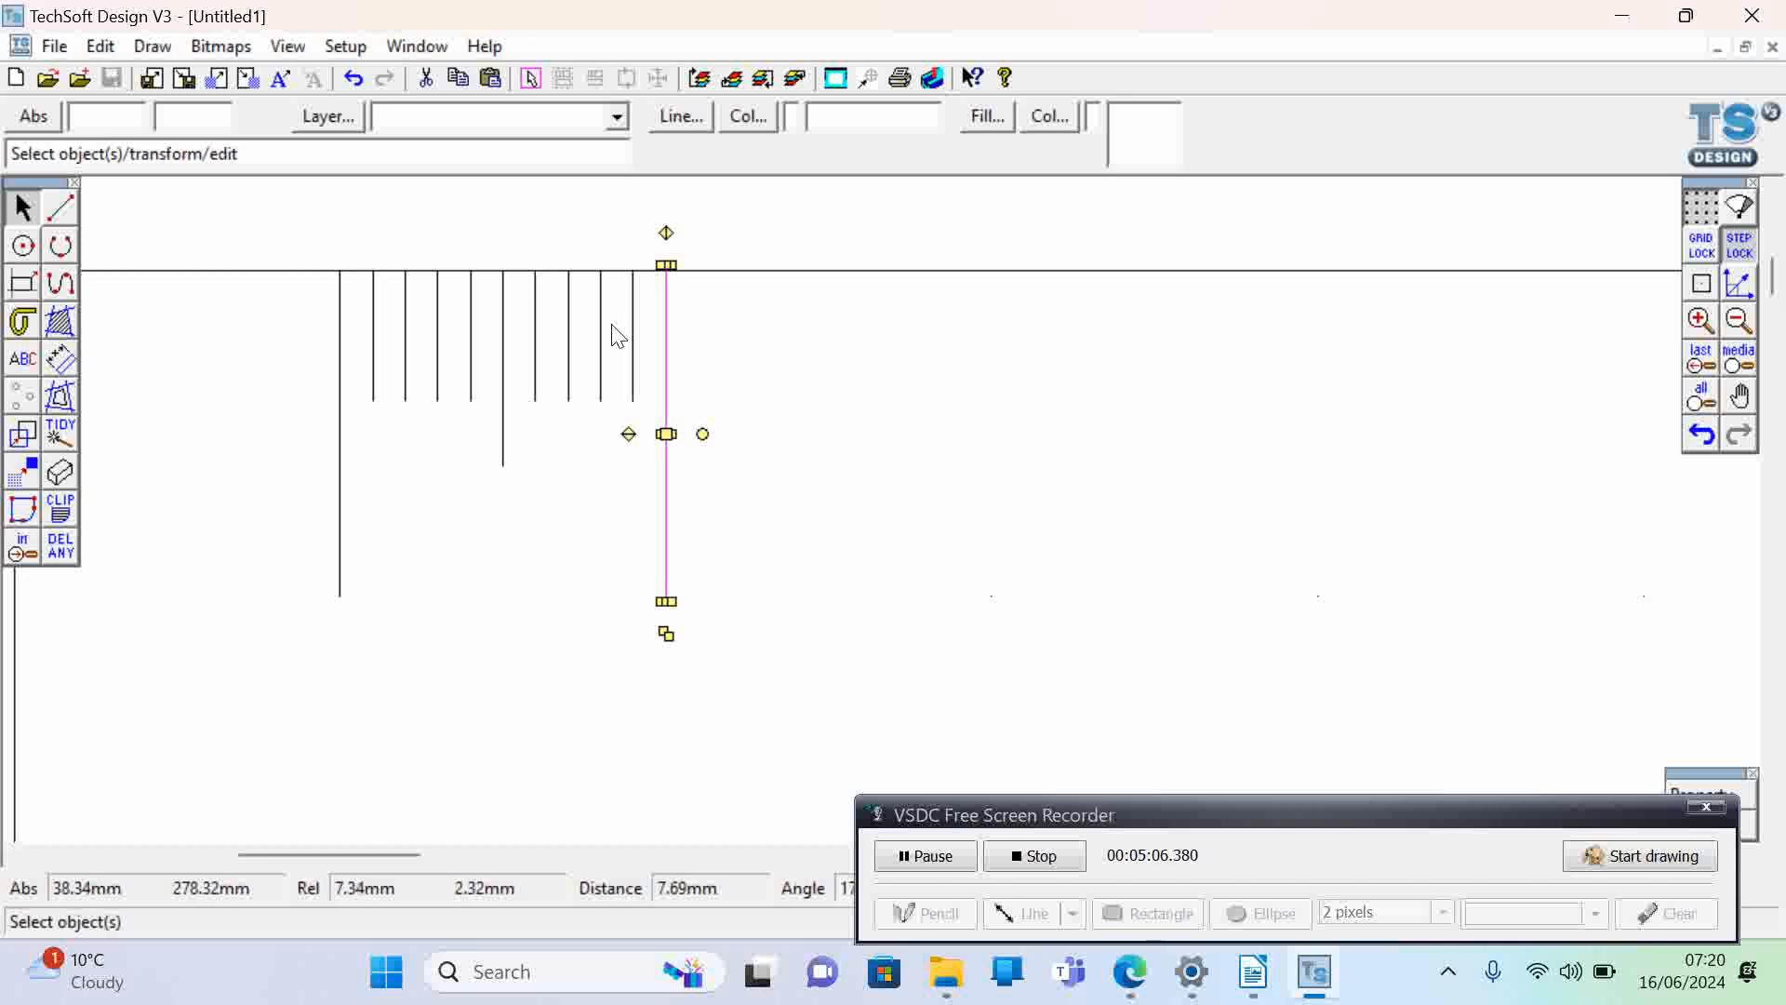
pyautogui.moveTo(666, 434); pyautogui.dragTo(632, 434)
pyautogui.click(778, 500)
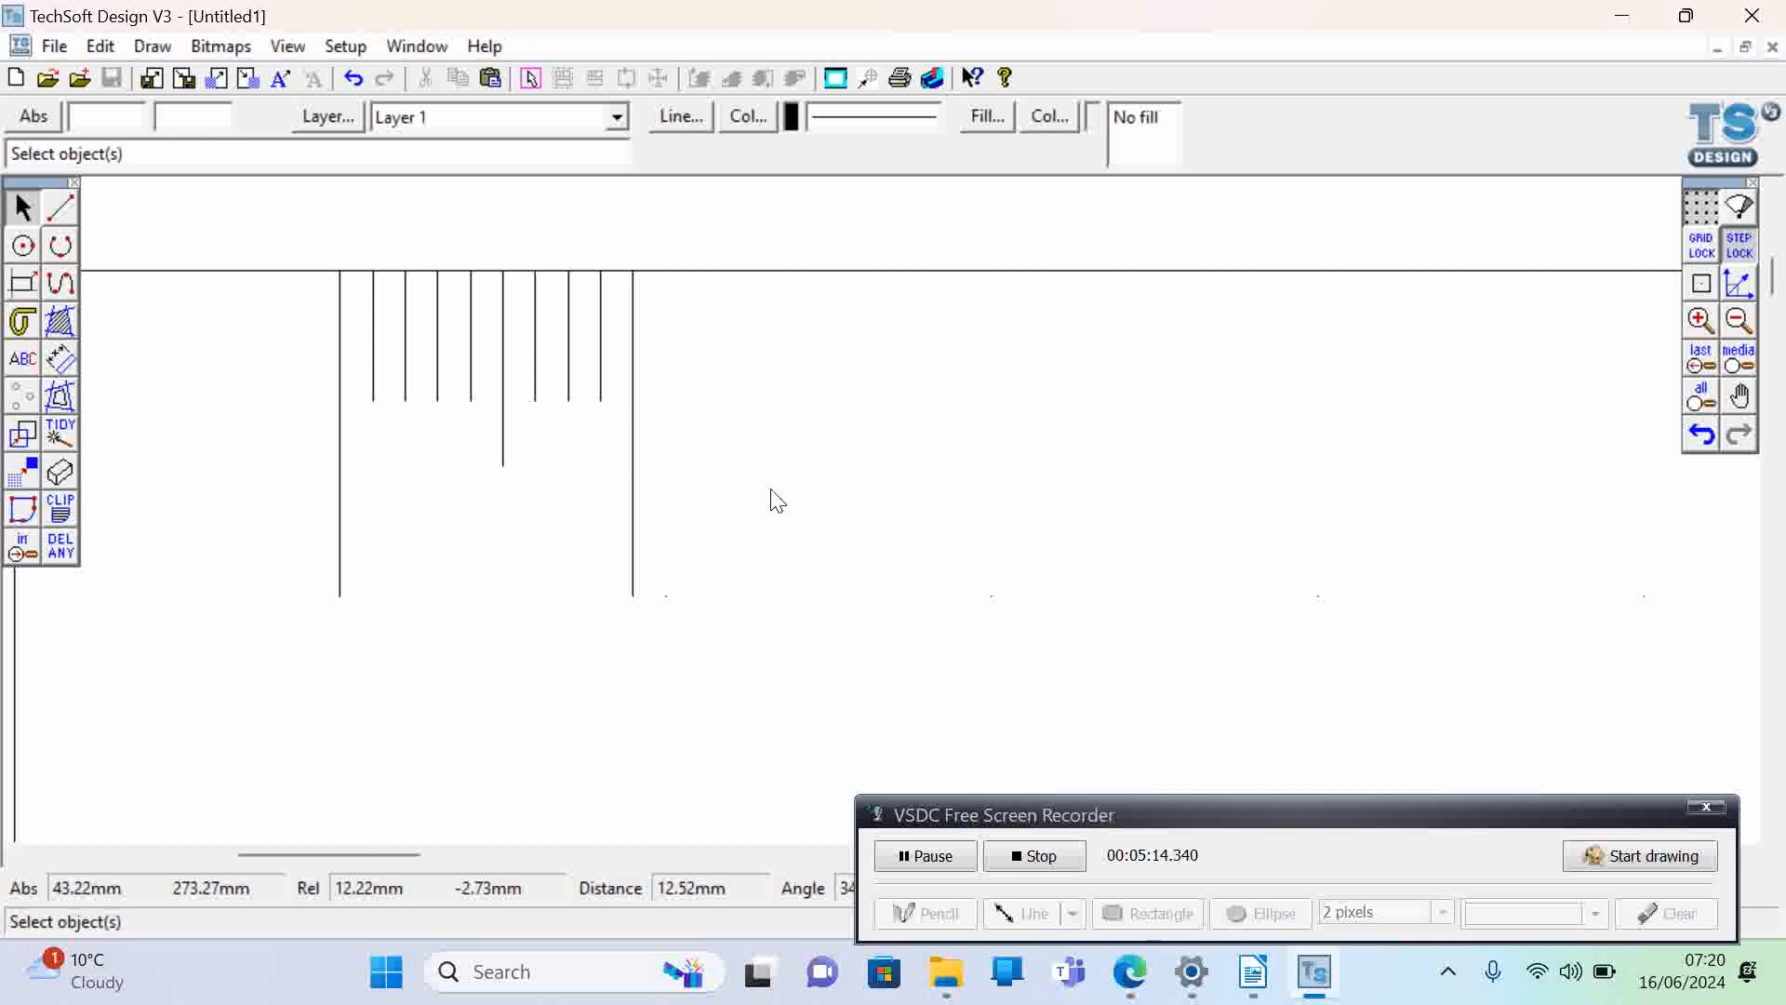
pyautogui.hotkey('ctrl', 'z')
pyautogui.click(448, 585)
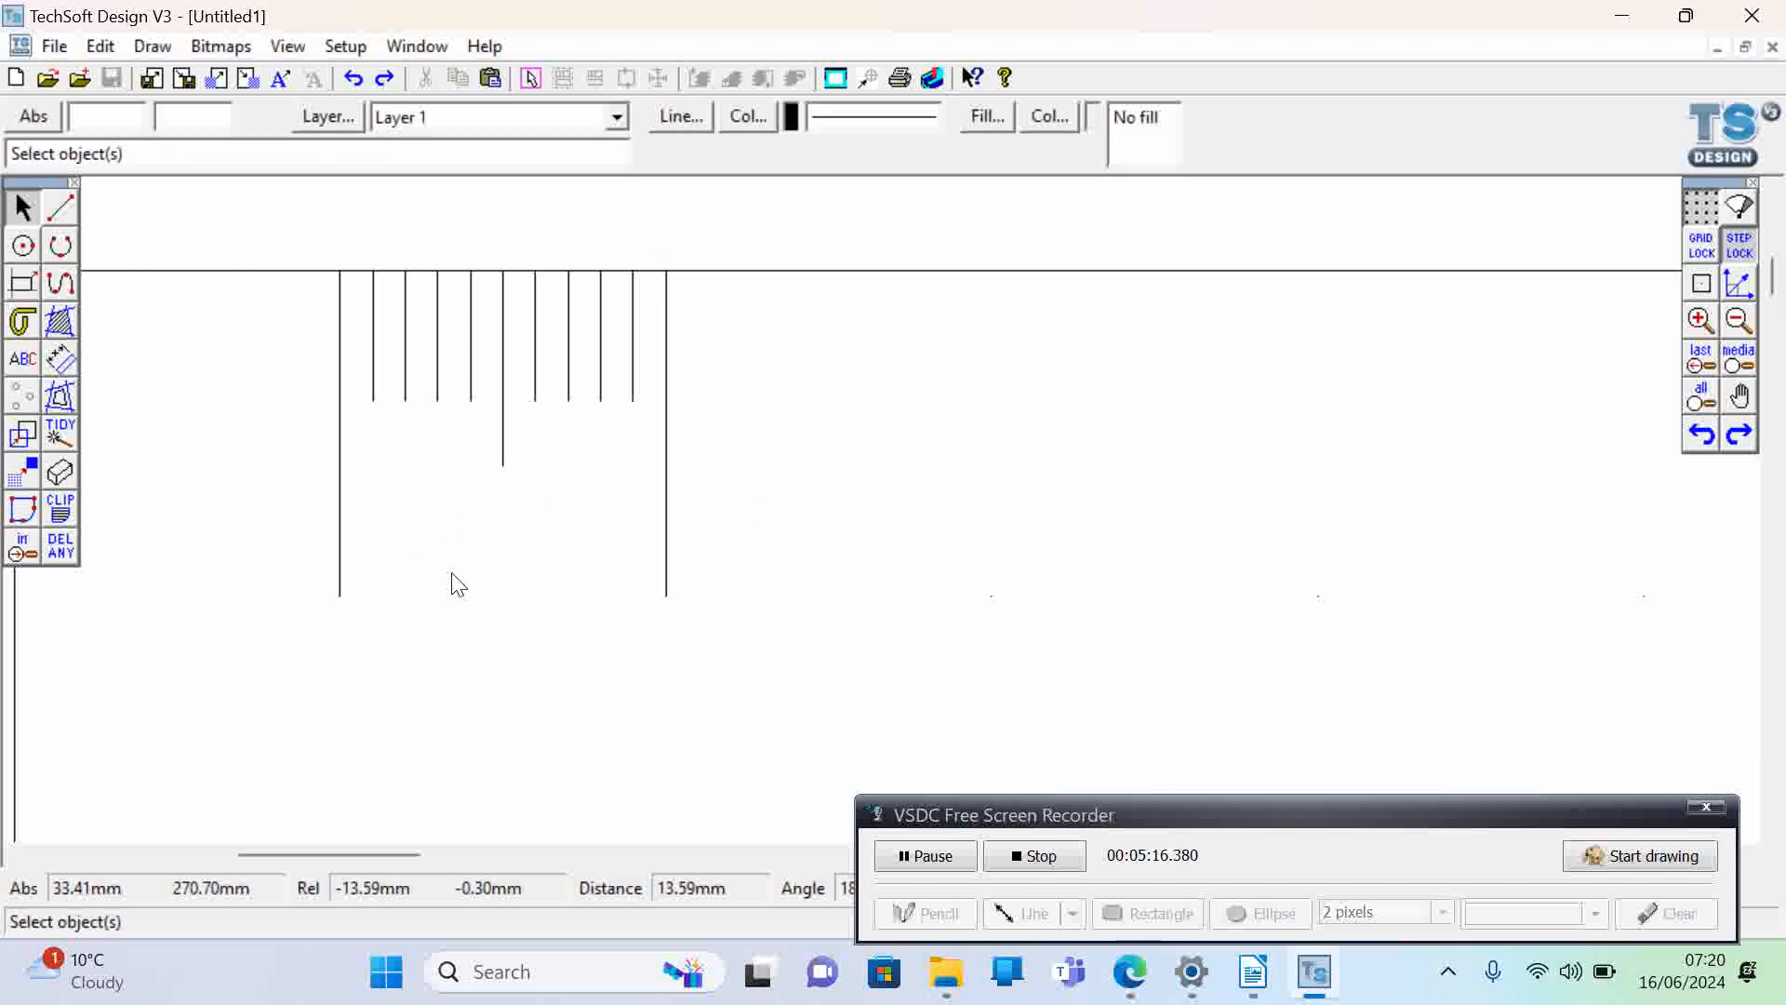
# - Copy all the graduation lines from X 30 to X 40 mm and place the pasted set along the top edge from X 40 to X 50 mm
pyautogui.click(1748, 328)
pyautogui.click(1747, 328)
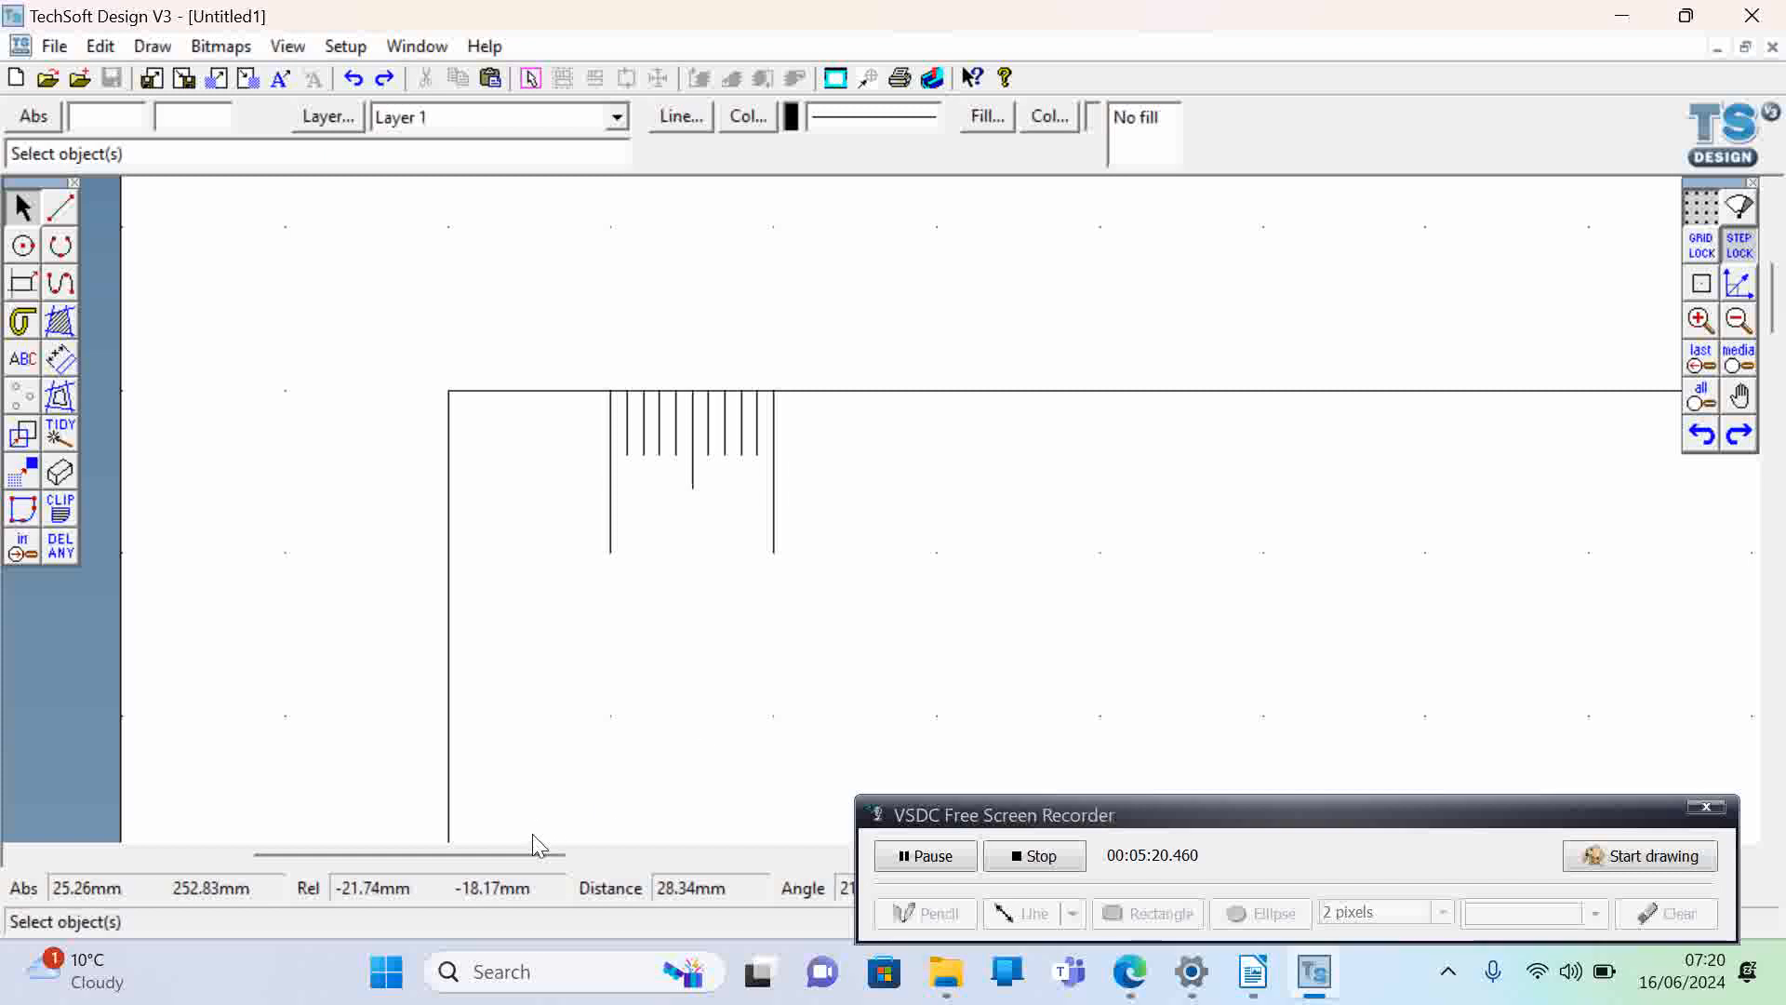
pyautogui.moveTo(523, 852); pyautogui.dragTo(601, 854)
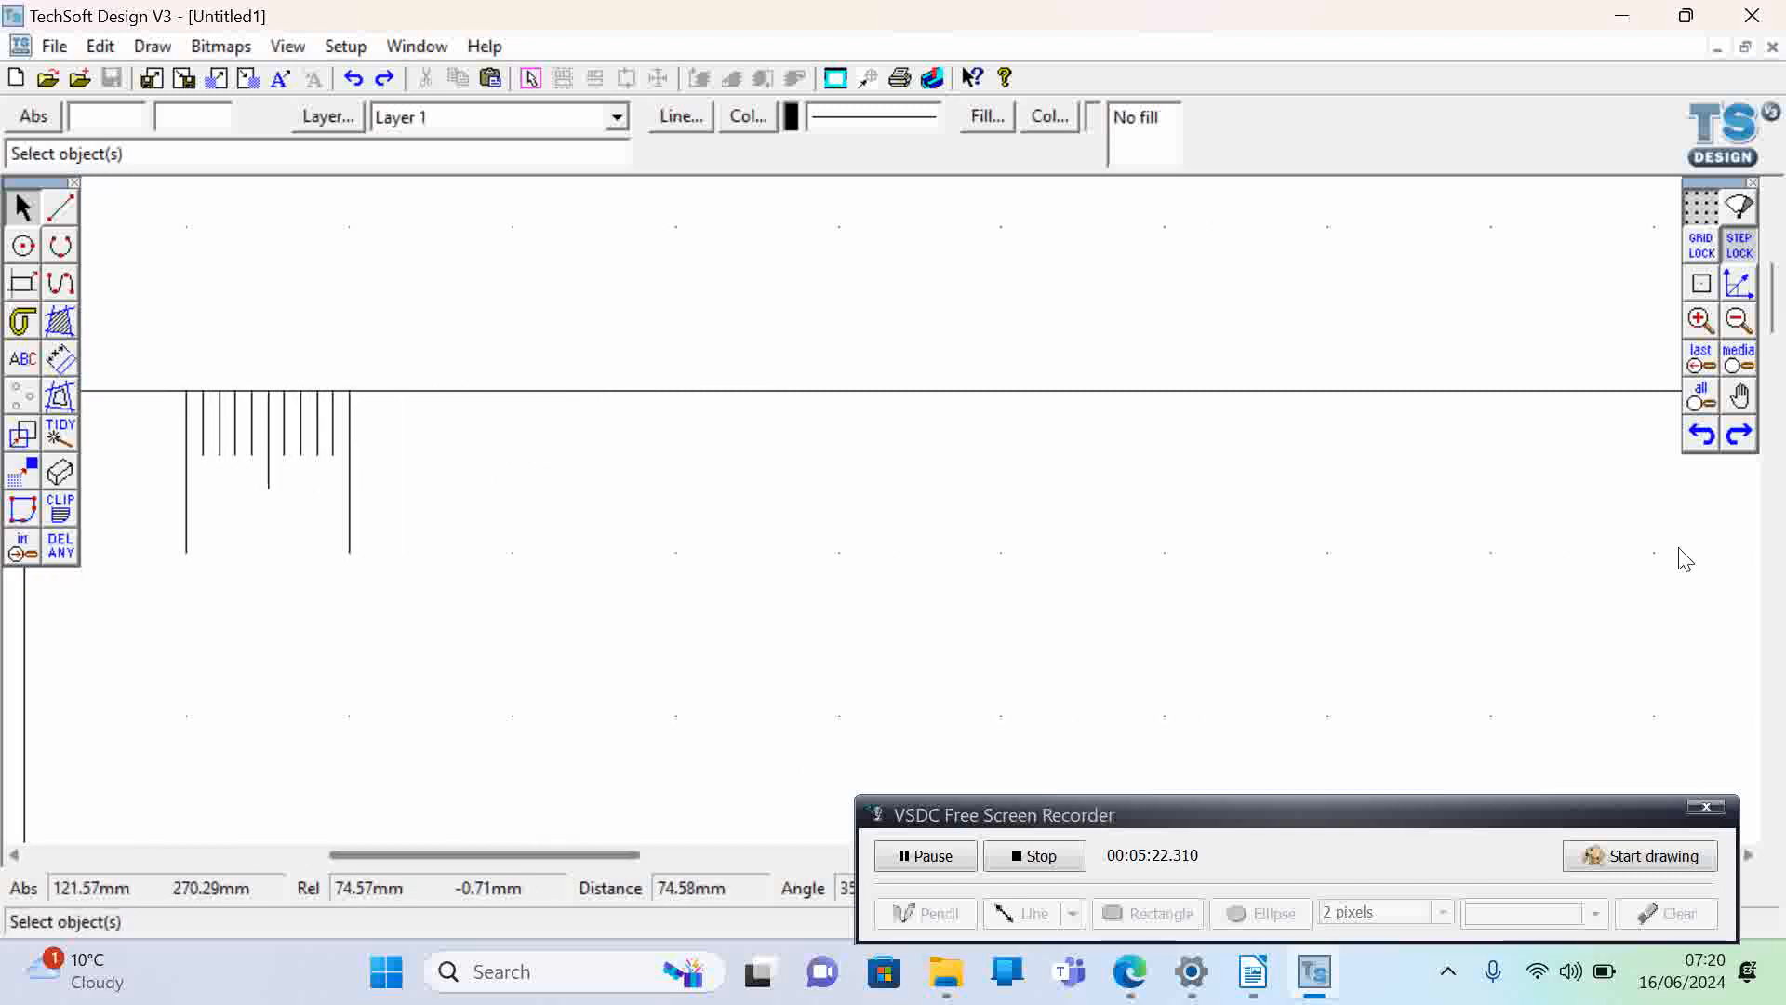
pyautogui.moveTo(1776, 307); pyautogui.dragTo(1777, 327)
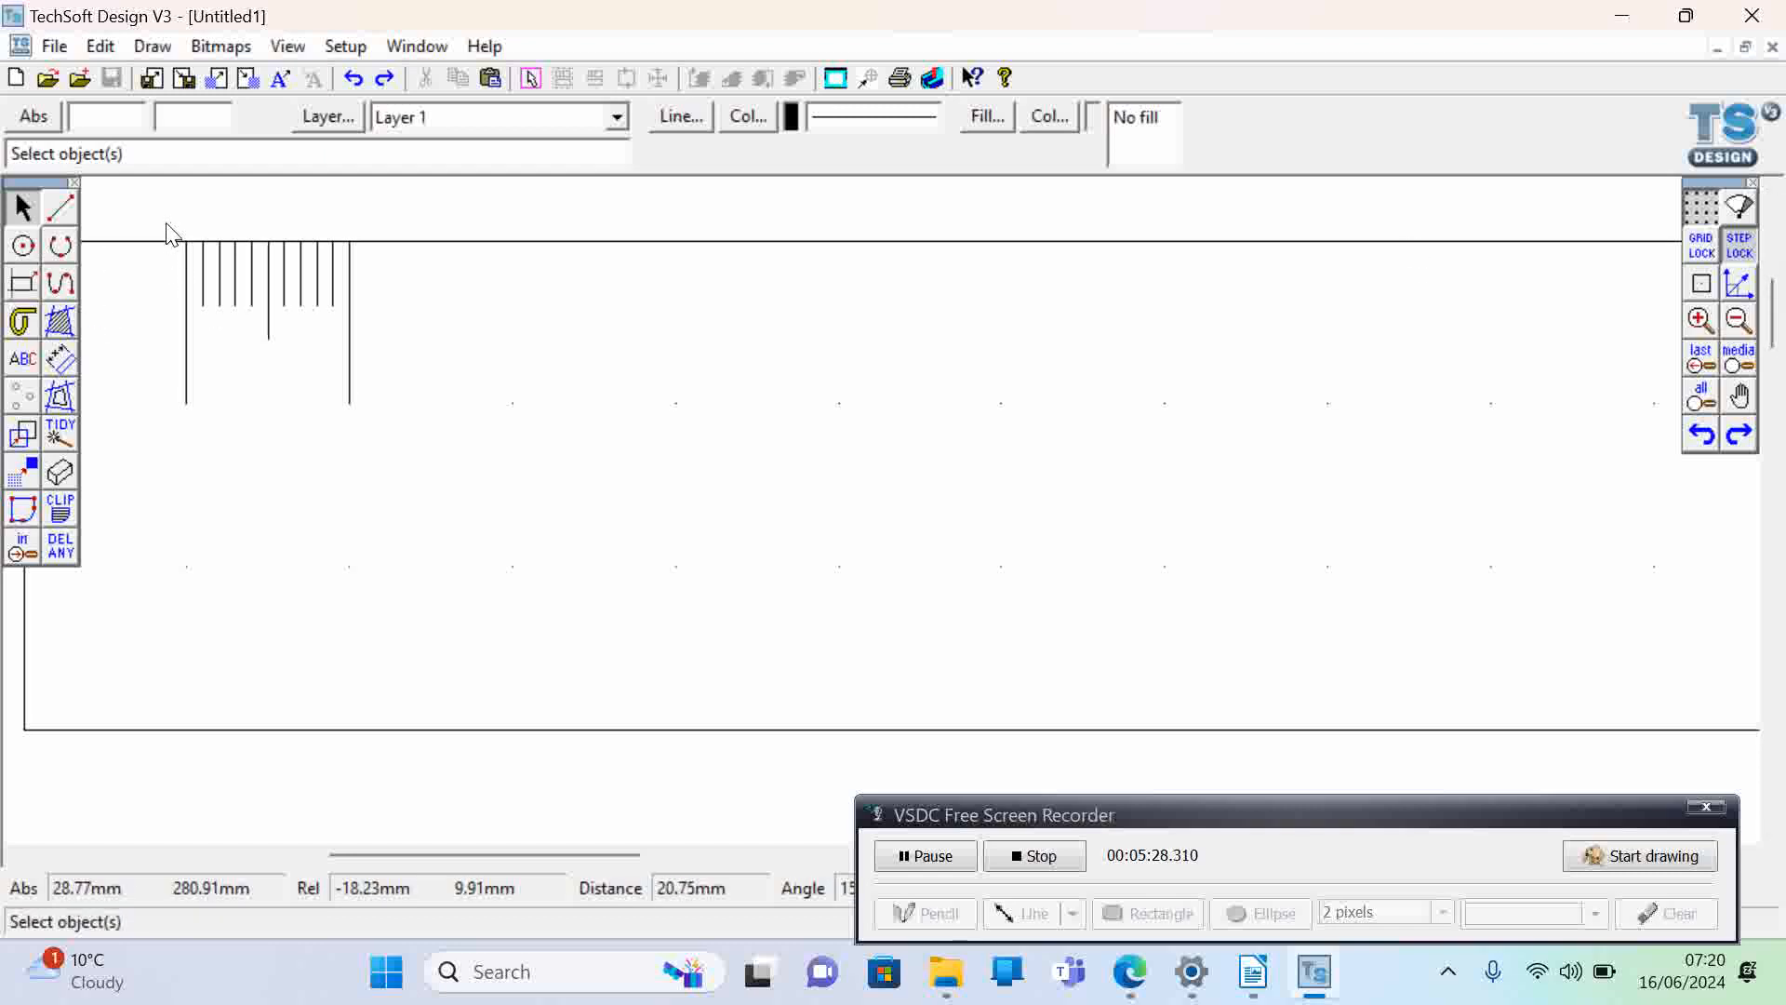
pyautogui.moveTo(163, 220); pyautogui.dragTo(371, 438)
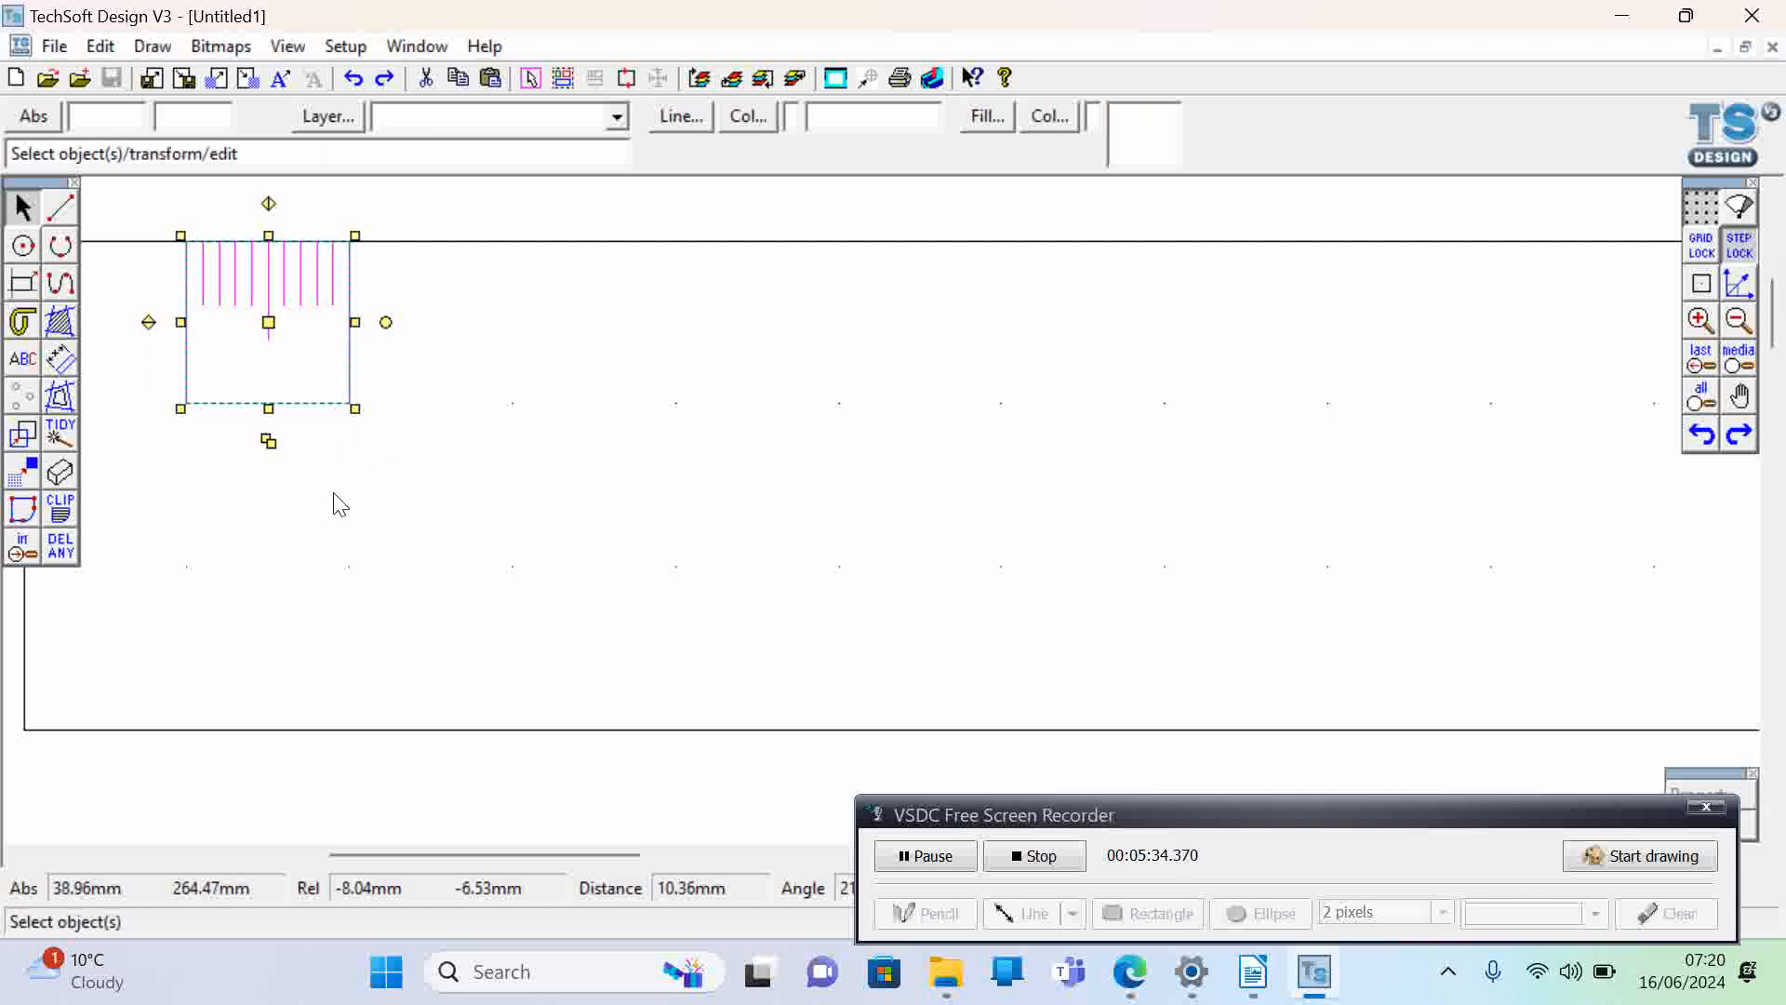
pyautogui.hotkey('ctrl', 'v')
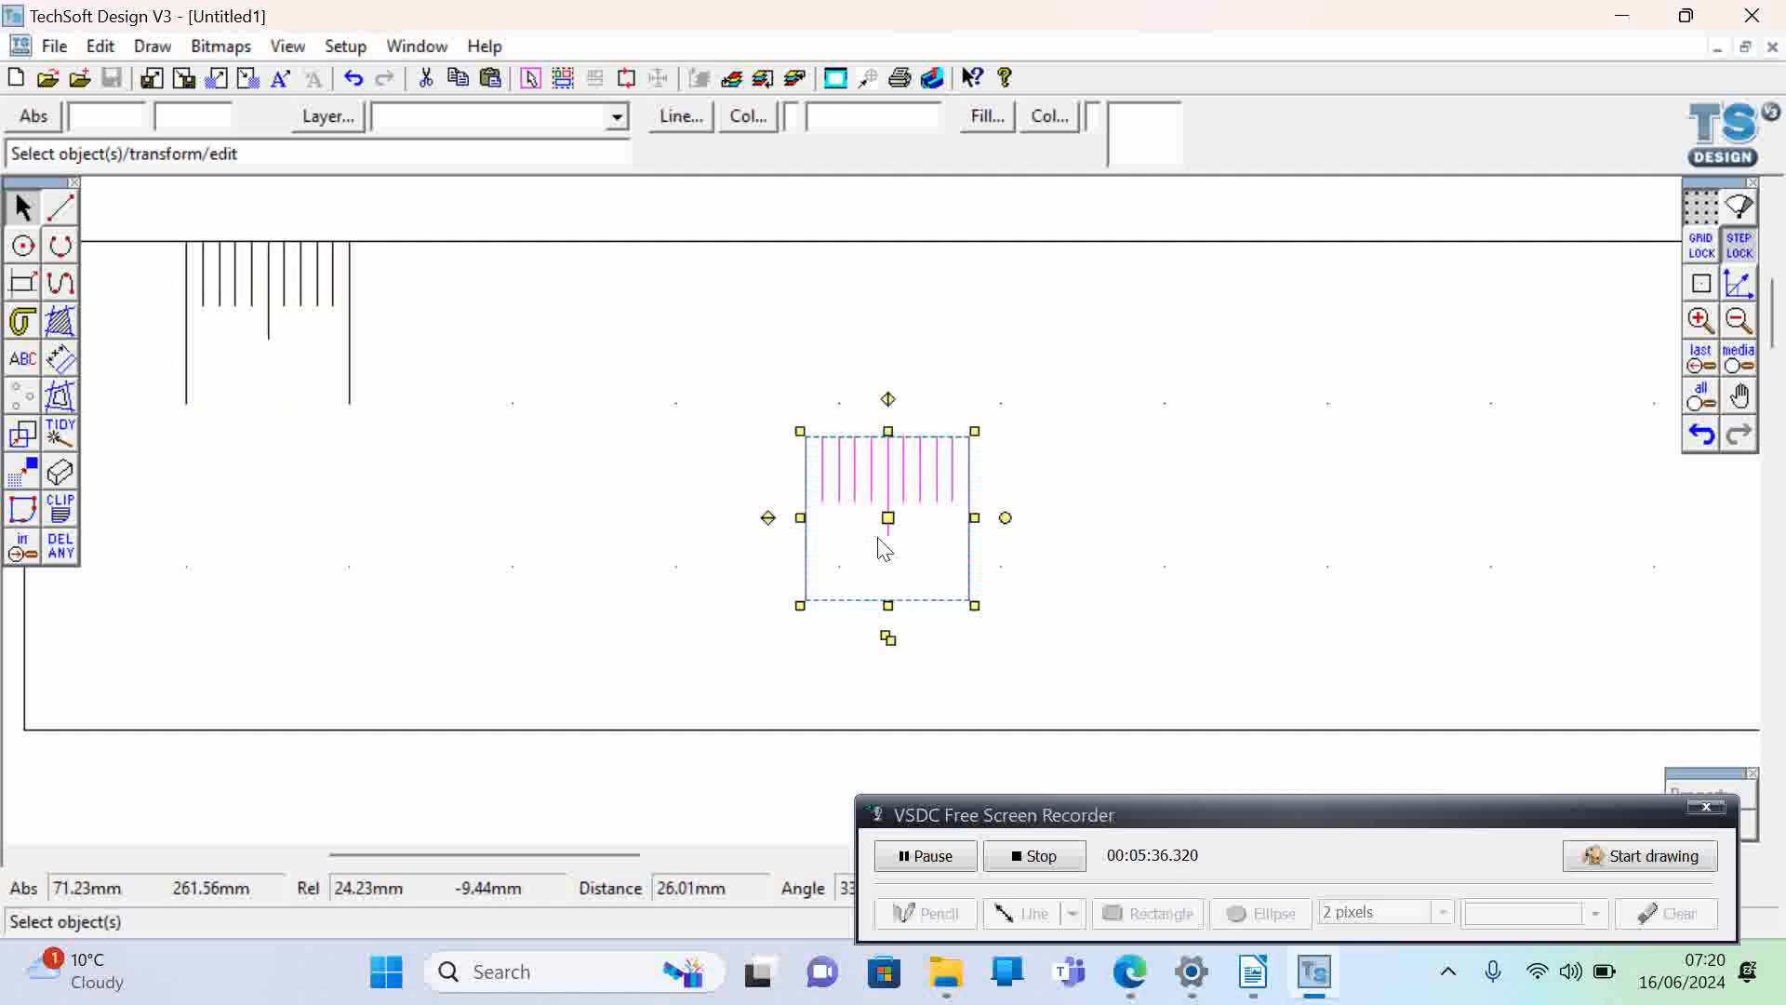
pyautogui.moveTo(890, 519); pyautogui.dragTo(449, 325)
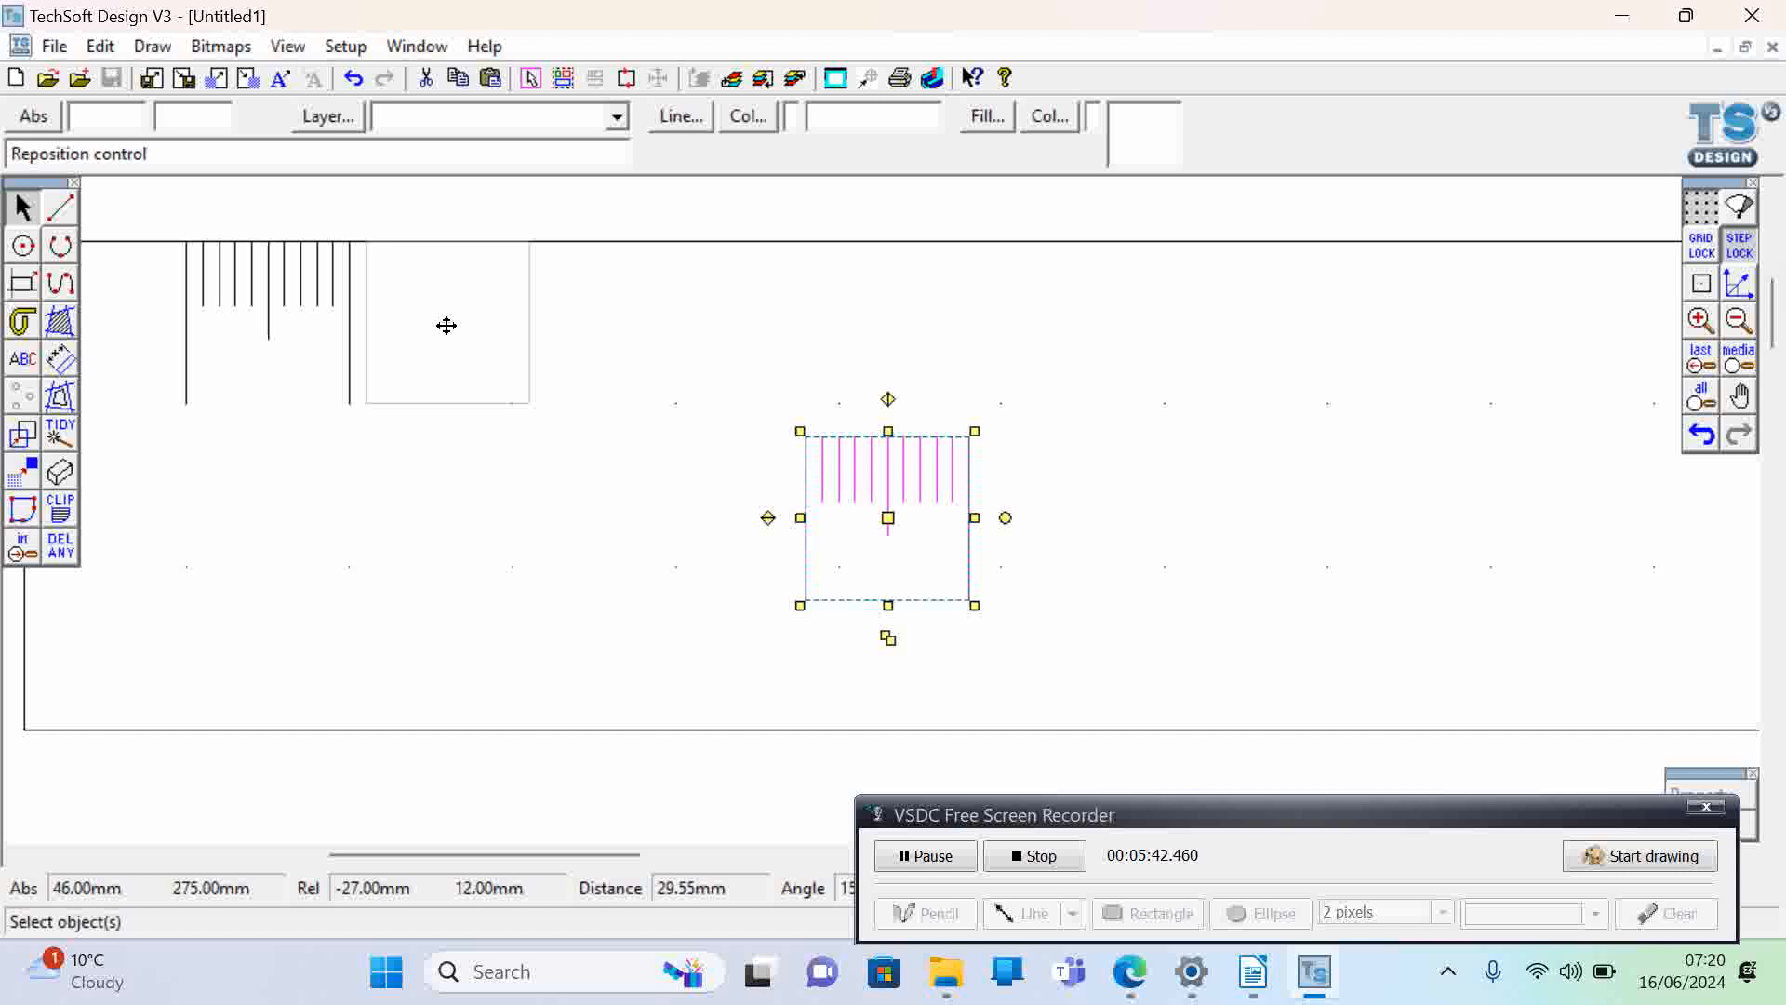
pyautogui.moveTo(446, 324); pyautogui.dragTo(446, 324)
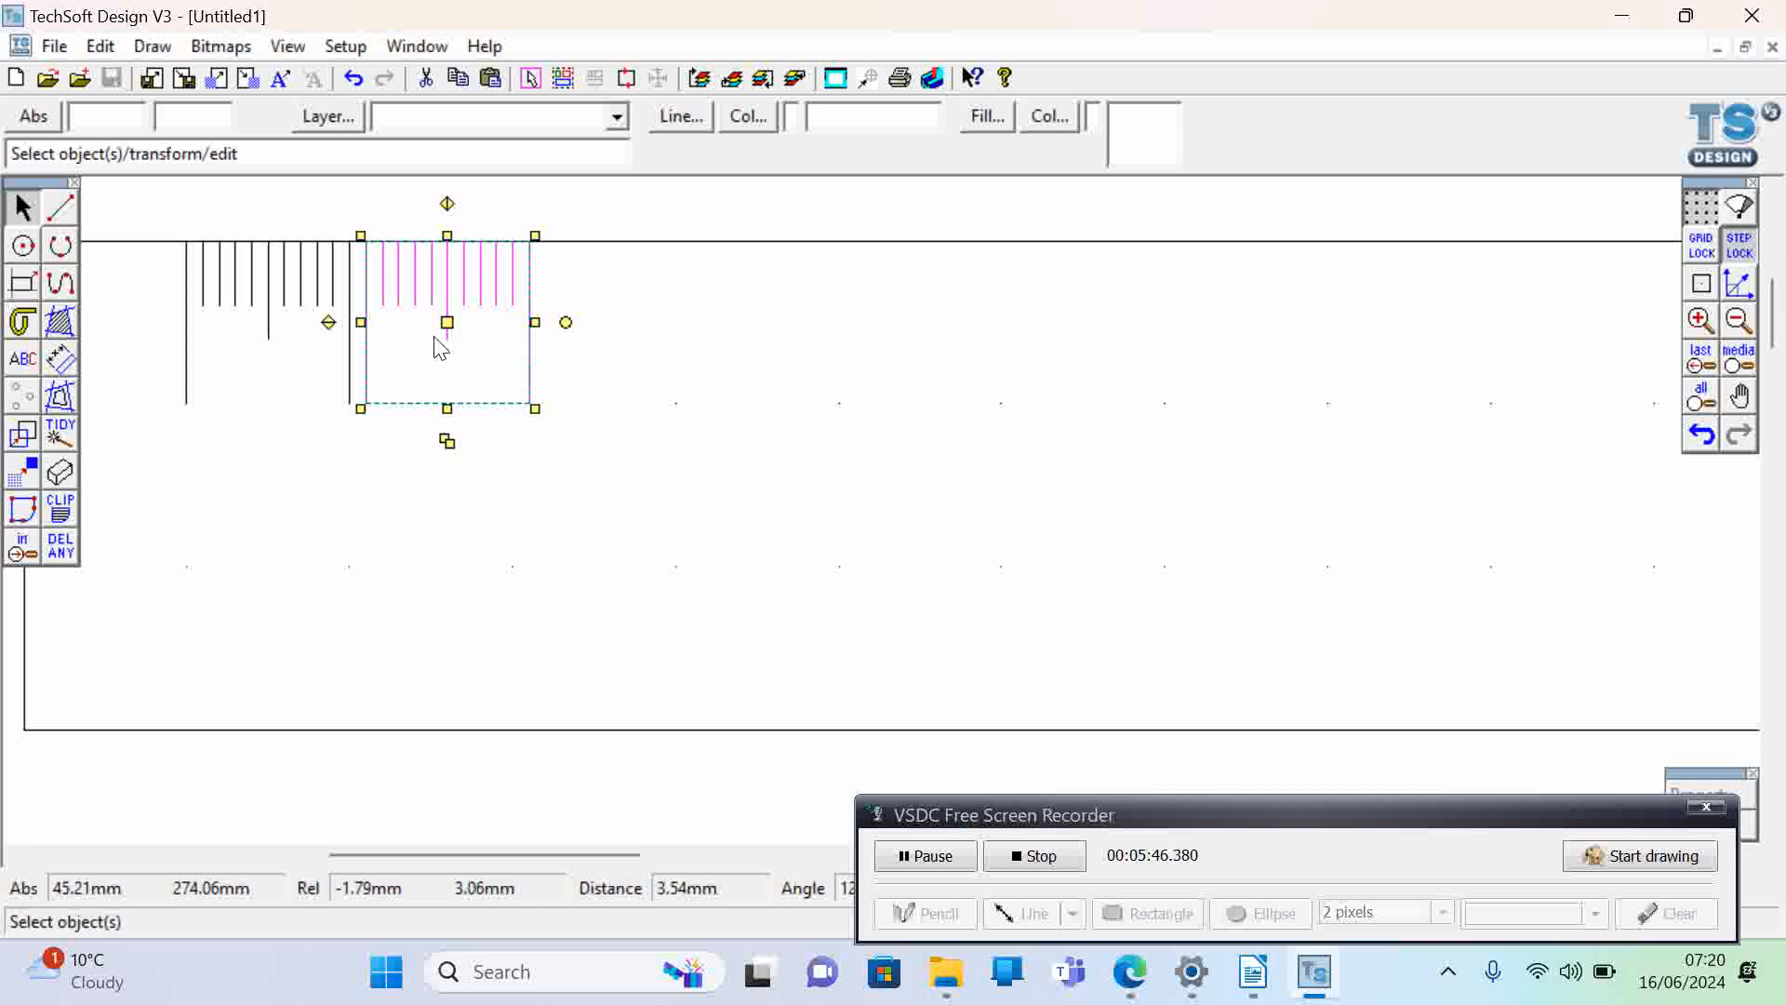
pyautogui.moveTo(444, 322); pyautogui.dragTo(429, 321)
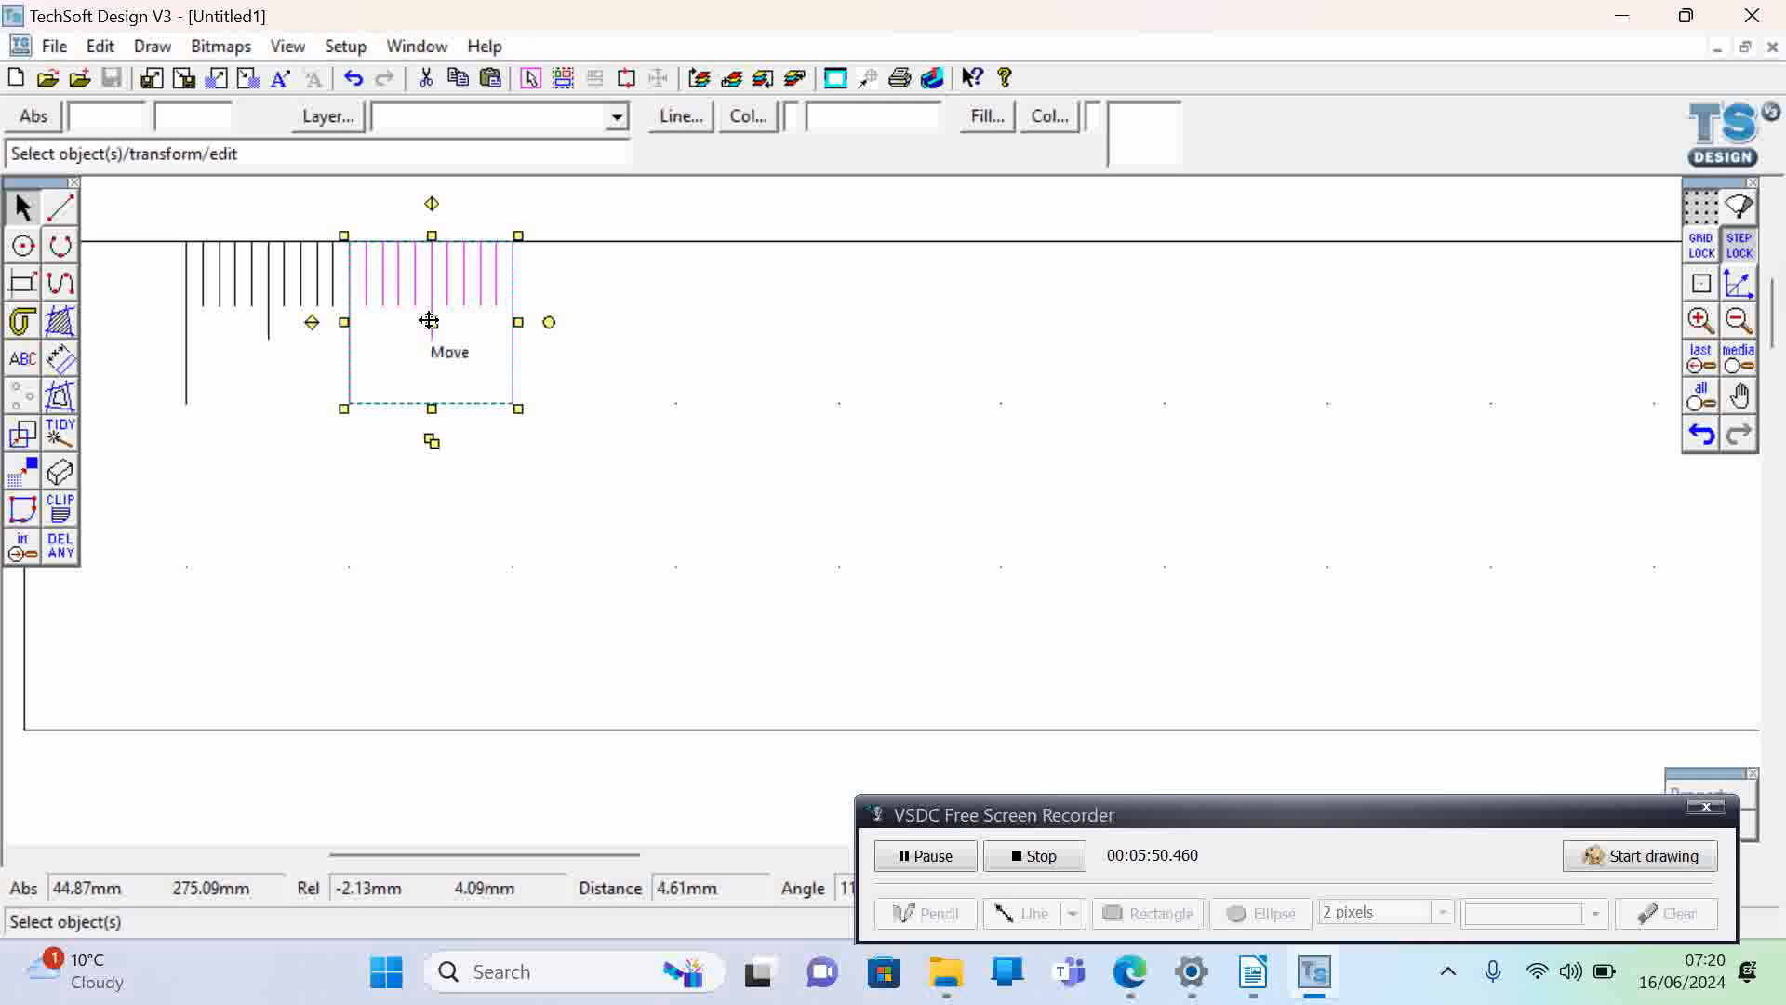
pyautogui.click(353, 480)
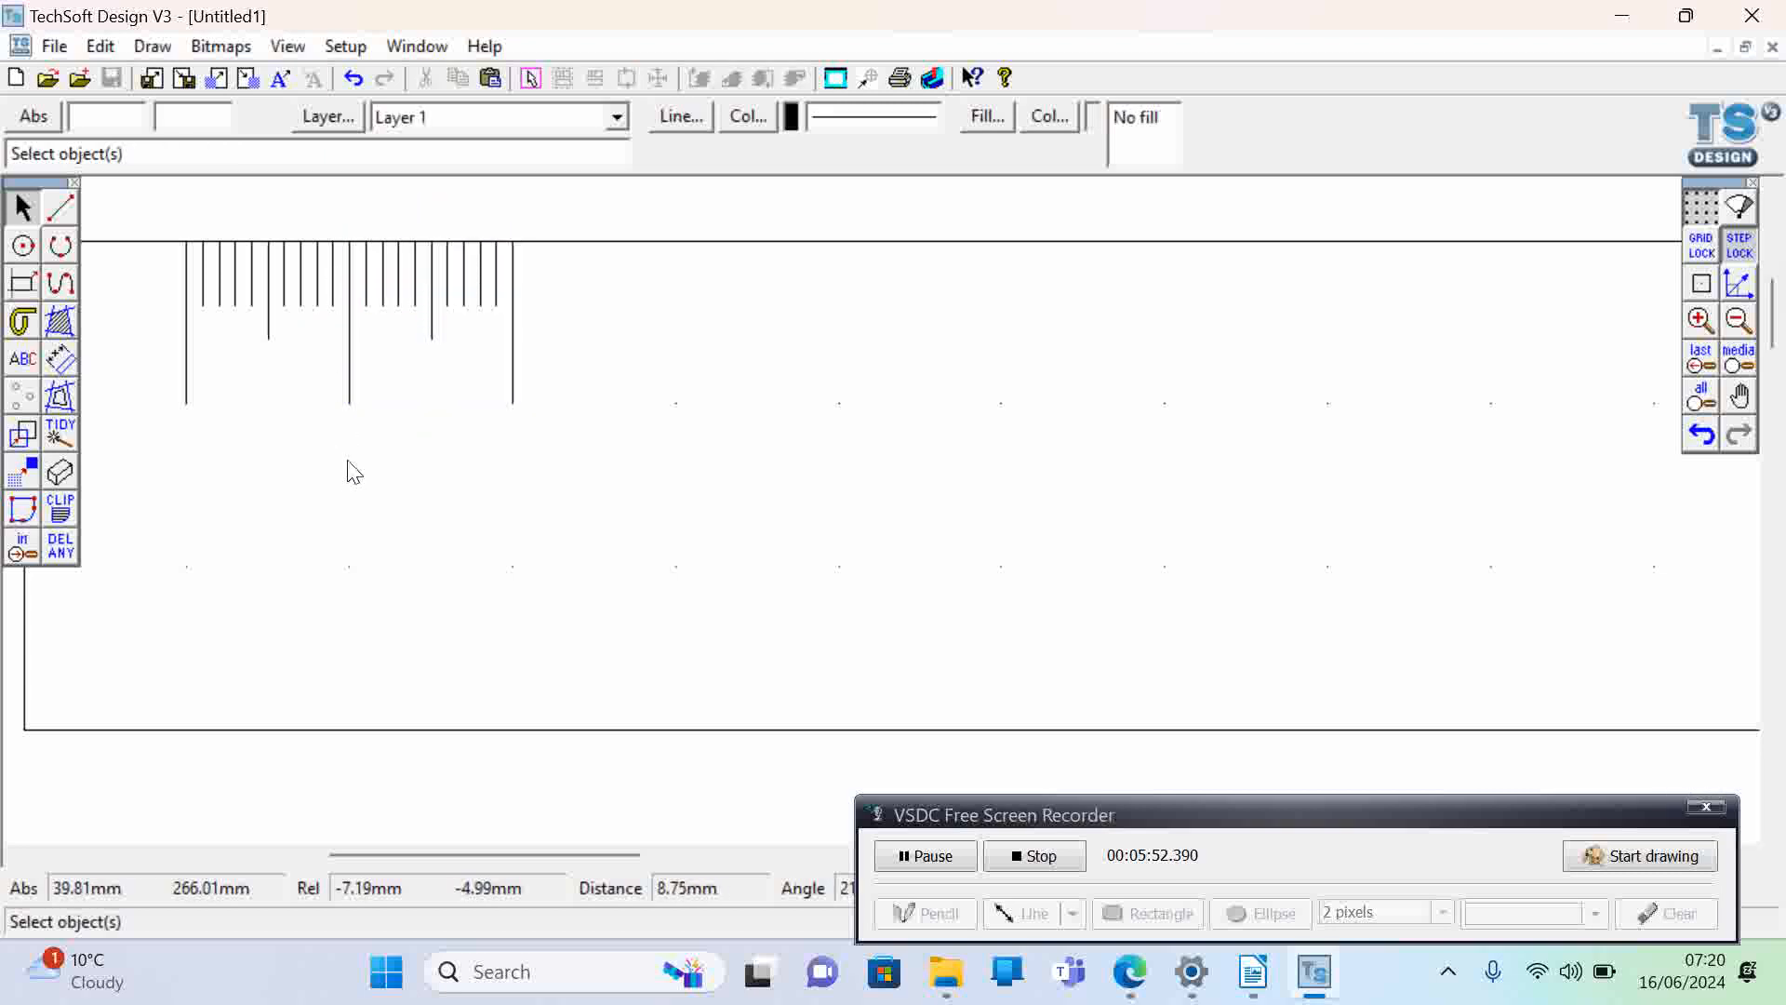
pyautogui.click(350, 363)
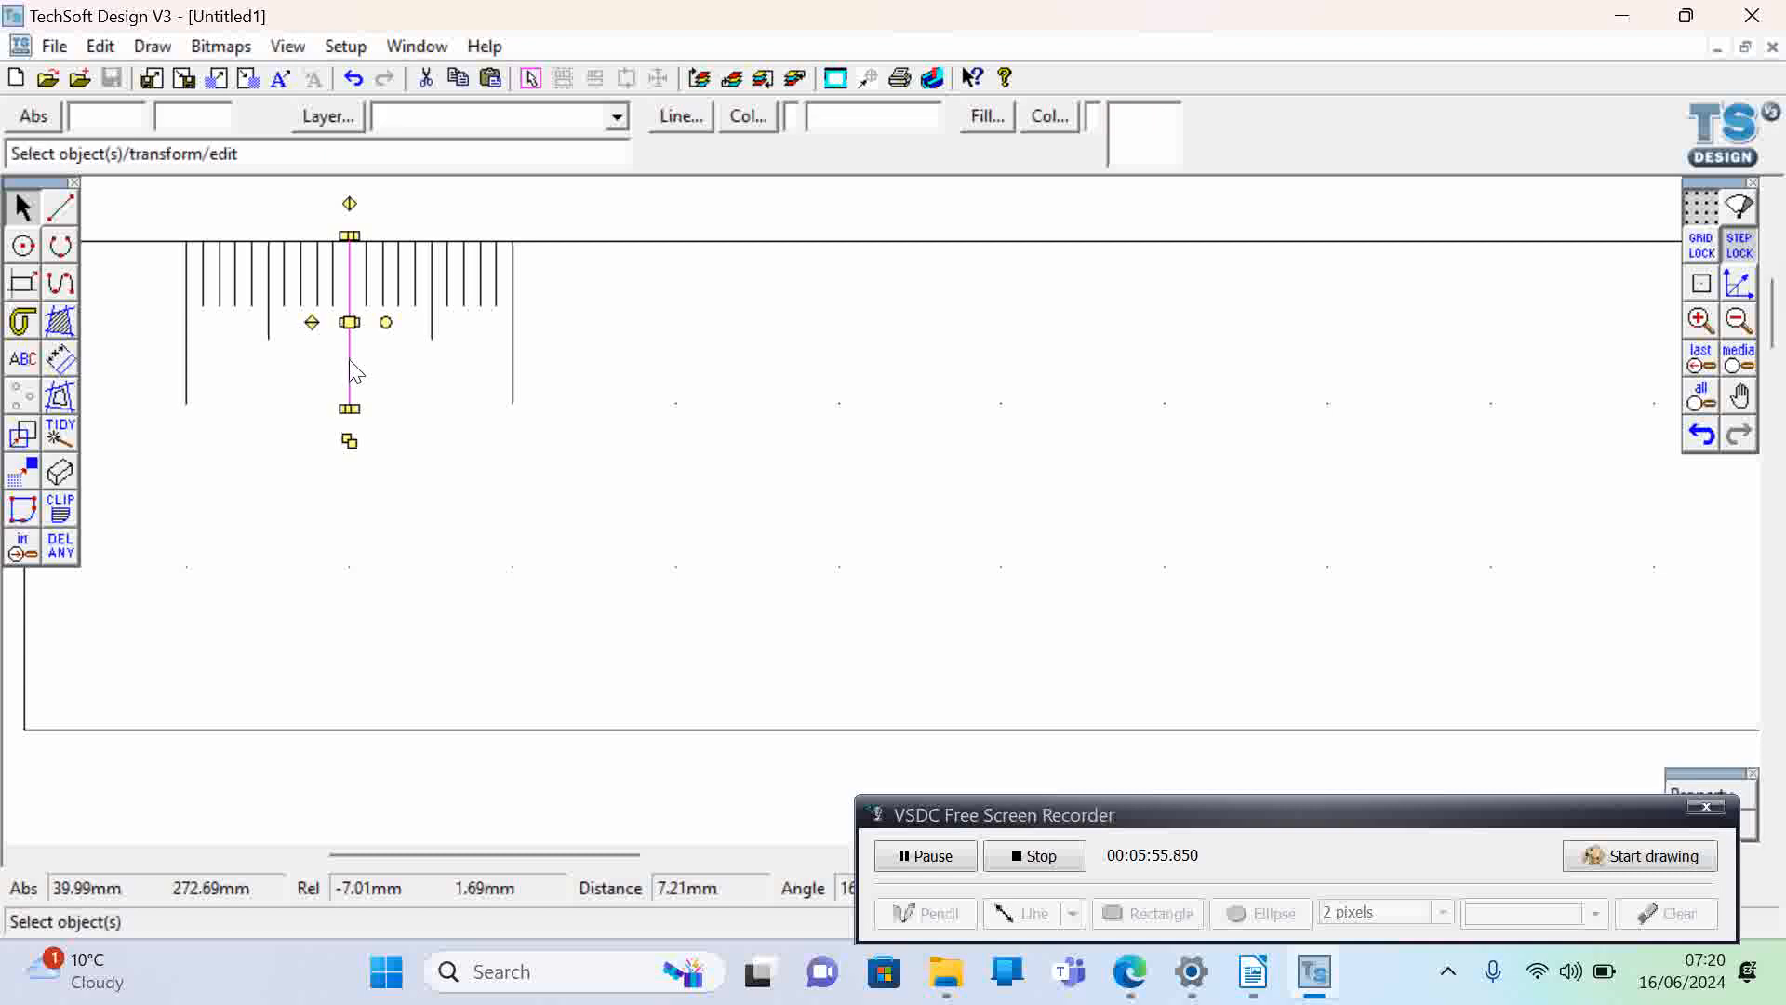
pyautogui.click(508, 561)
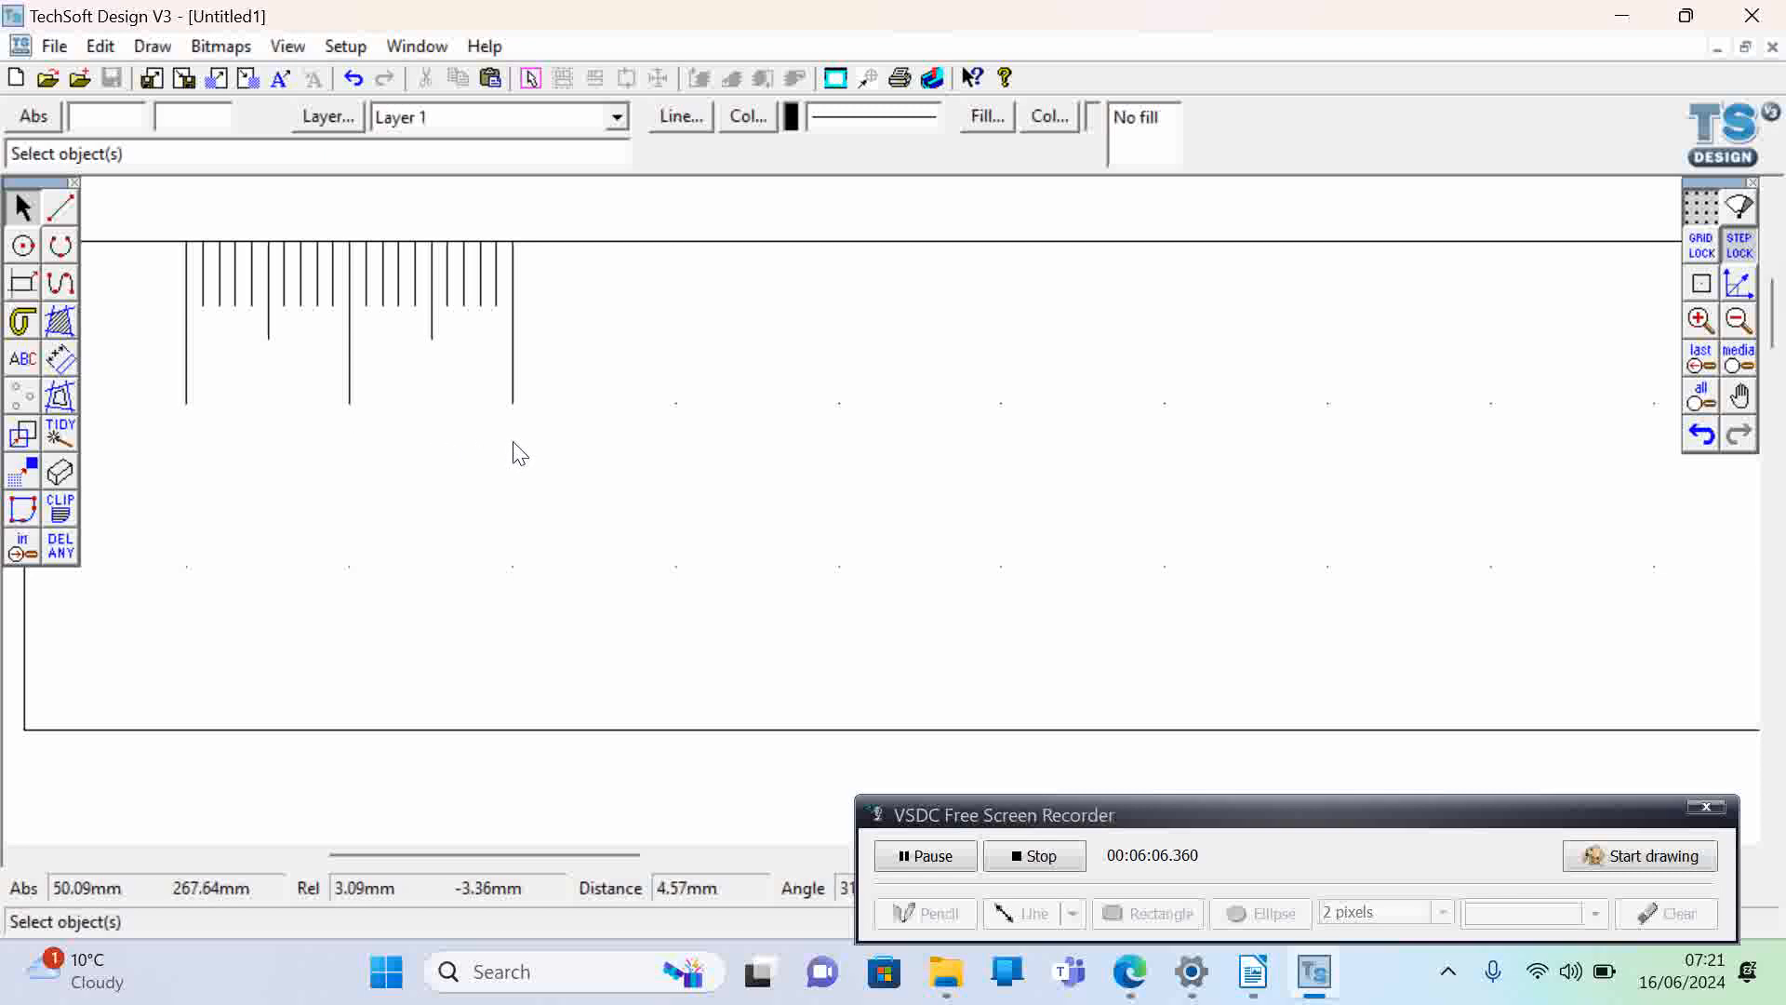
# - Paste another one-centimetre set of graduation lines and place it along the top edge from X 50 to X 60 mm
pyautogui.hotkey('ctrl', 'v')
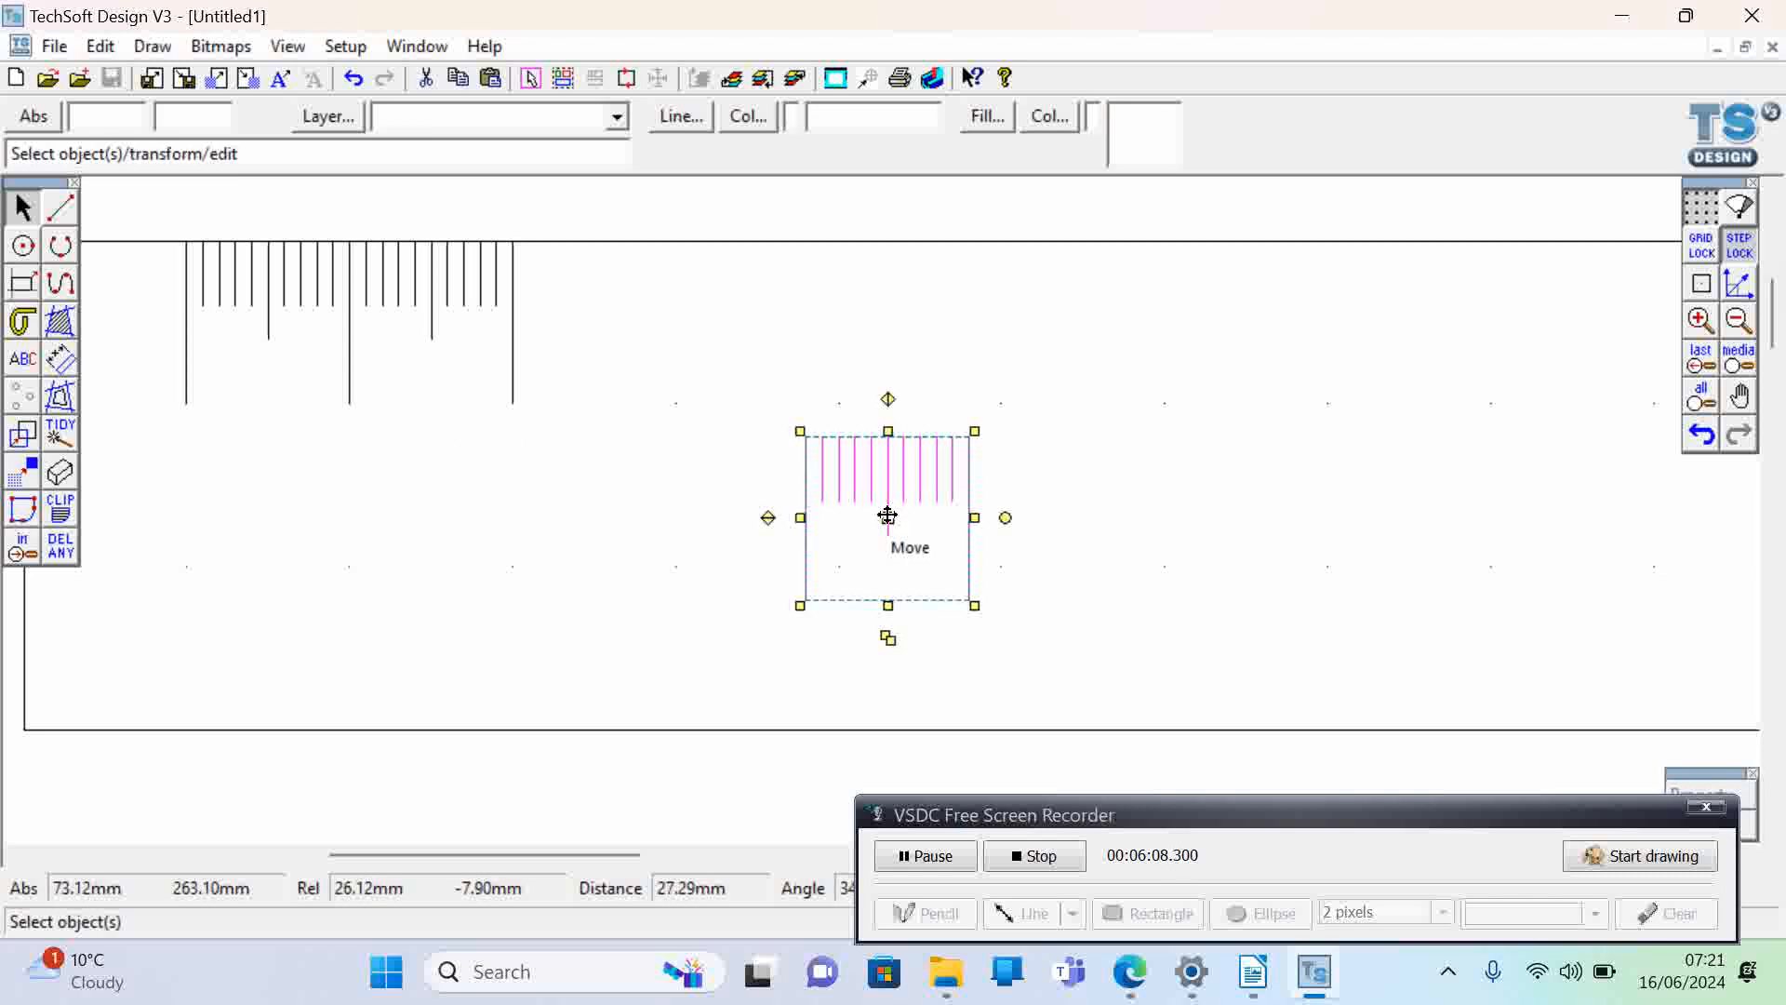
pyautogui.moveTo(887, 517); pyautogui.dragTo(591, 324)
pyautogui.click(658, 544)
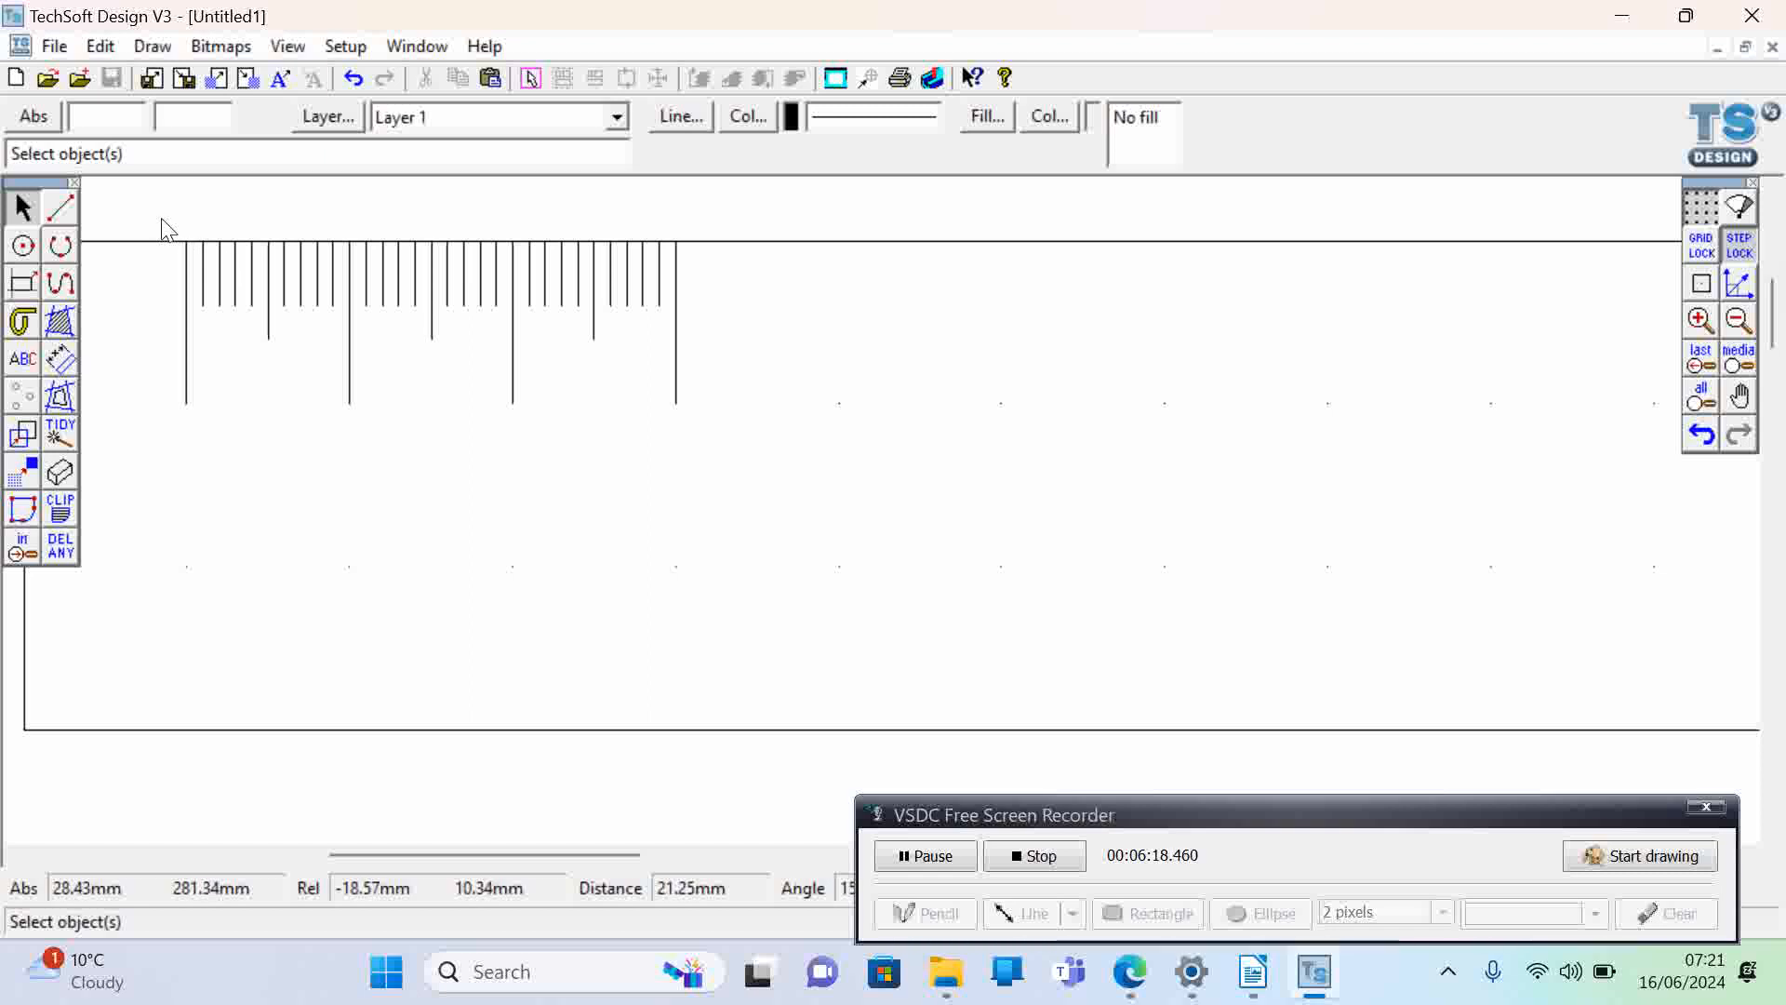
# - Copy the three-centimetre block of graduations and place two pasted copies along the top edge, from X 60 to 90 mm and X 90 to 120 mm
pyautogui.moveTo(162, 220); pyautogui.dragTo(726, 453)
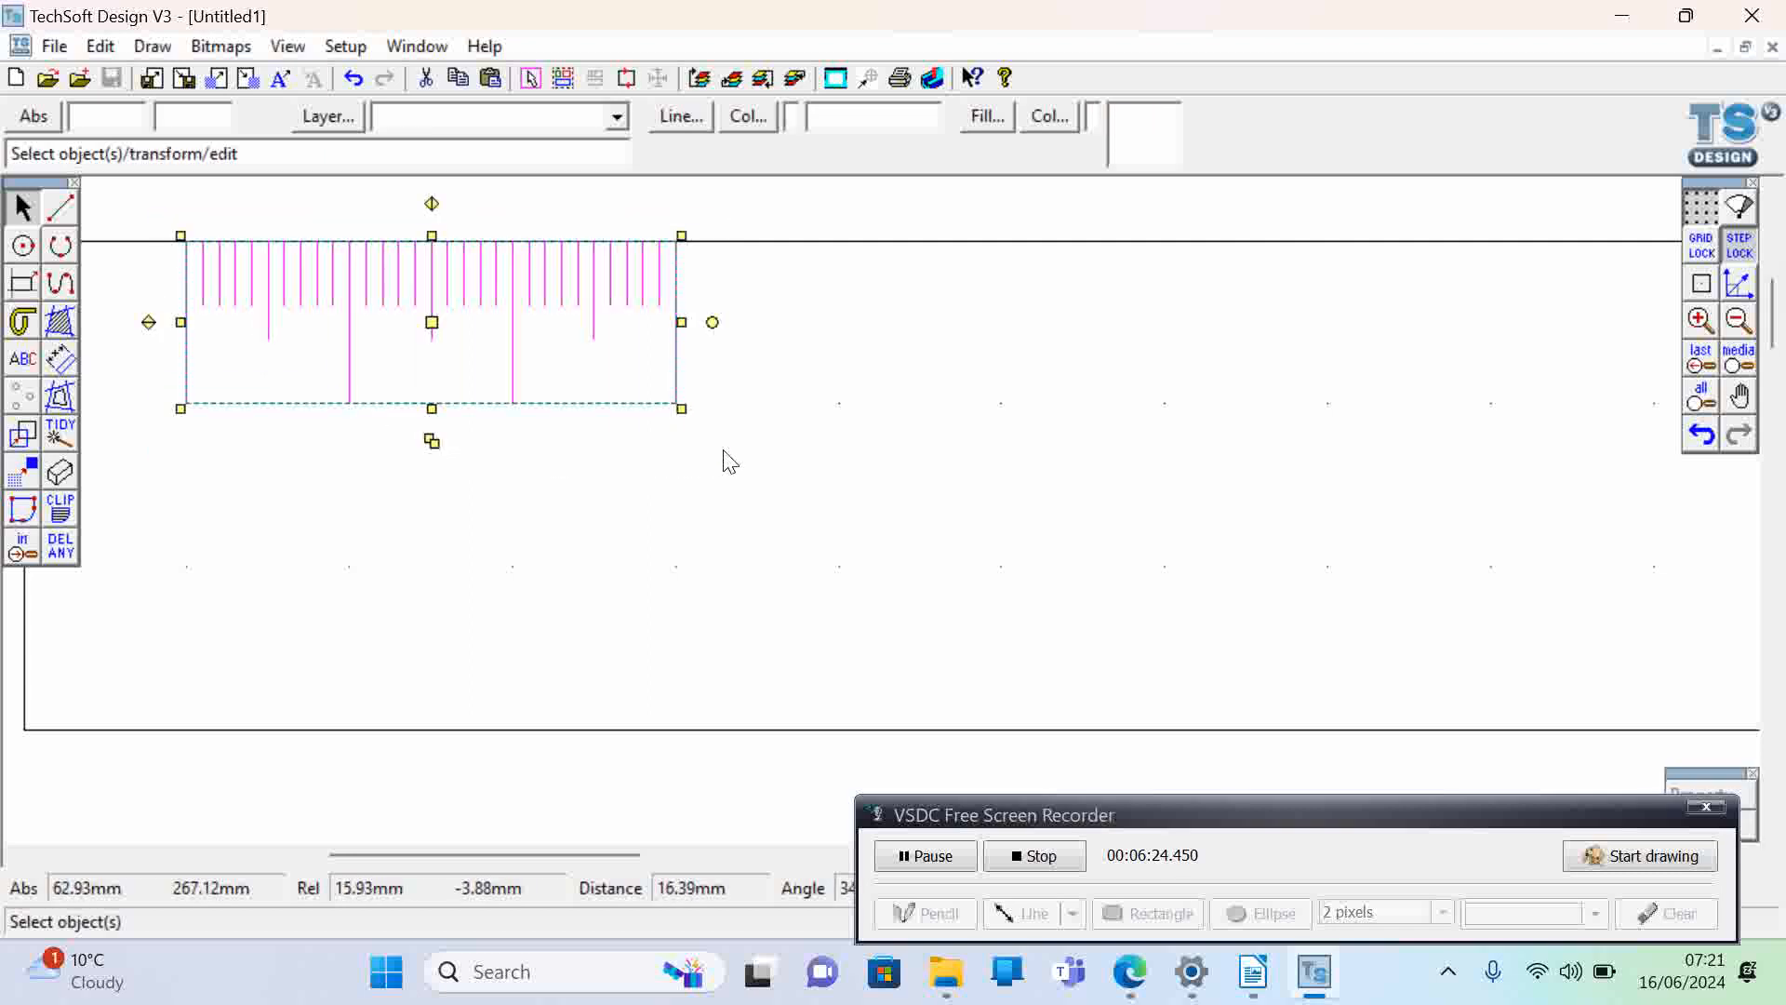
pyautogui.hotkey('ctrl', 'v')
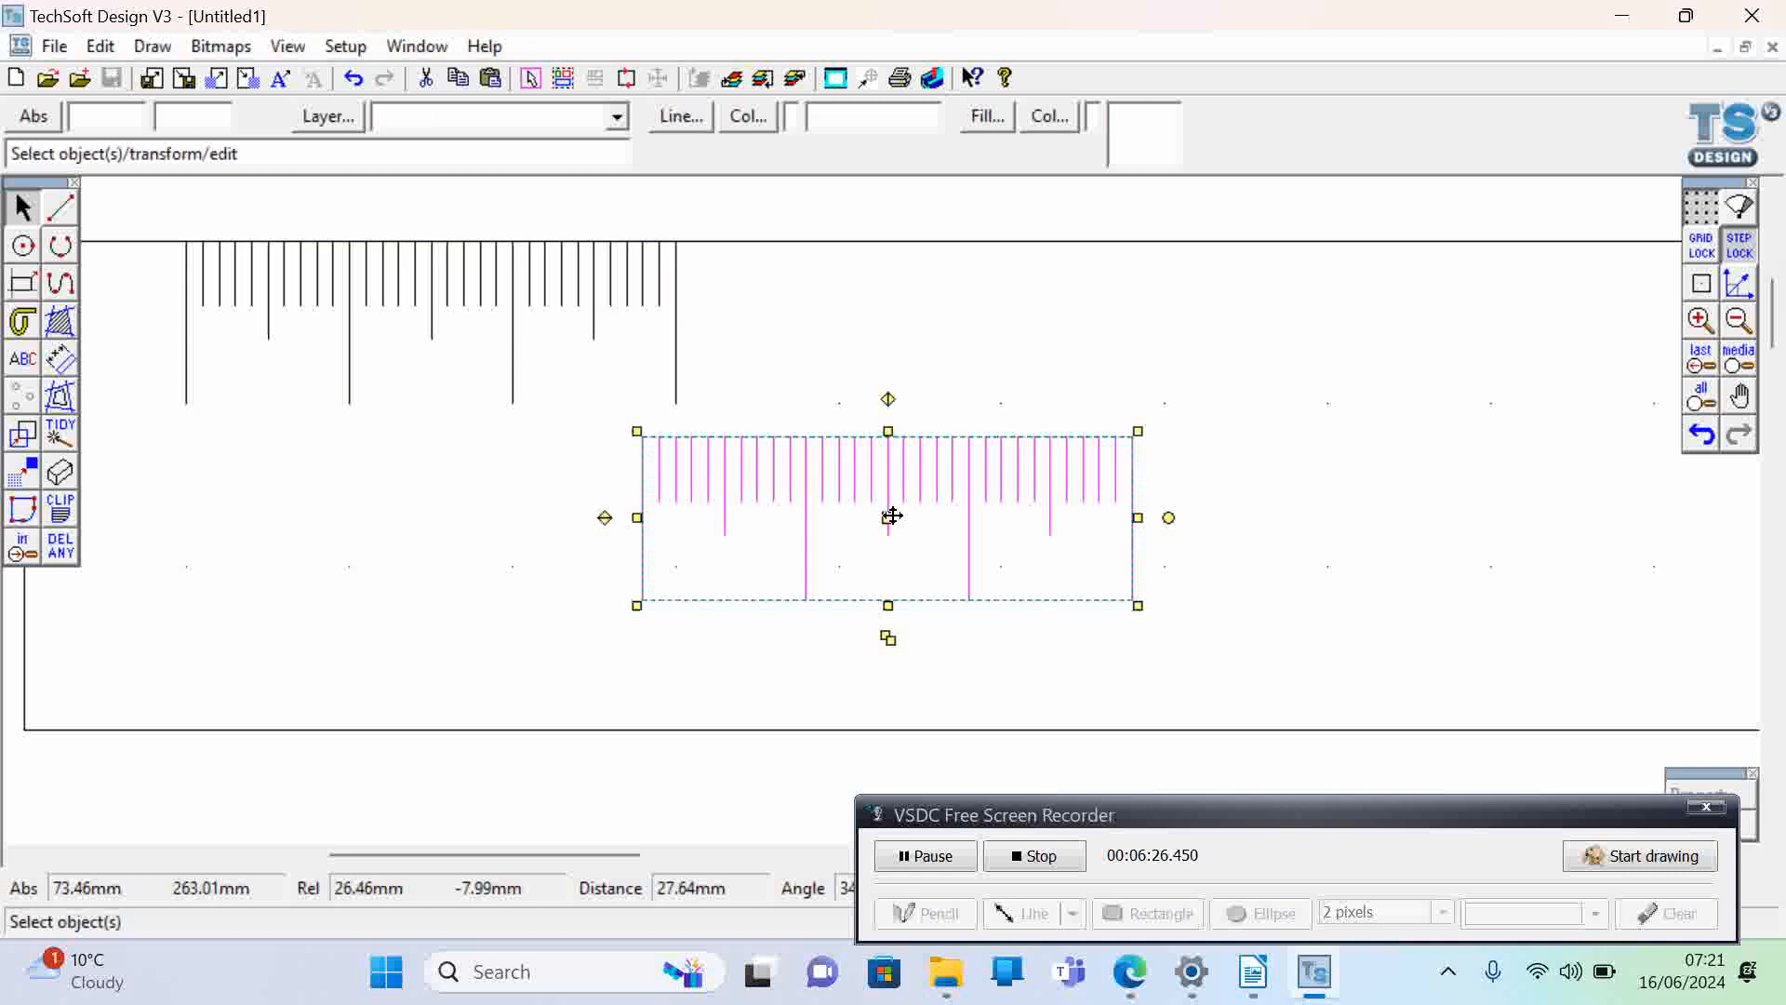
pyautogui.moveTo(886, 512); pyautogui.dragTo(913, 322)
pyautogui.click(773, 523)
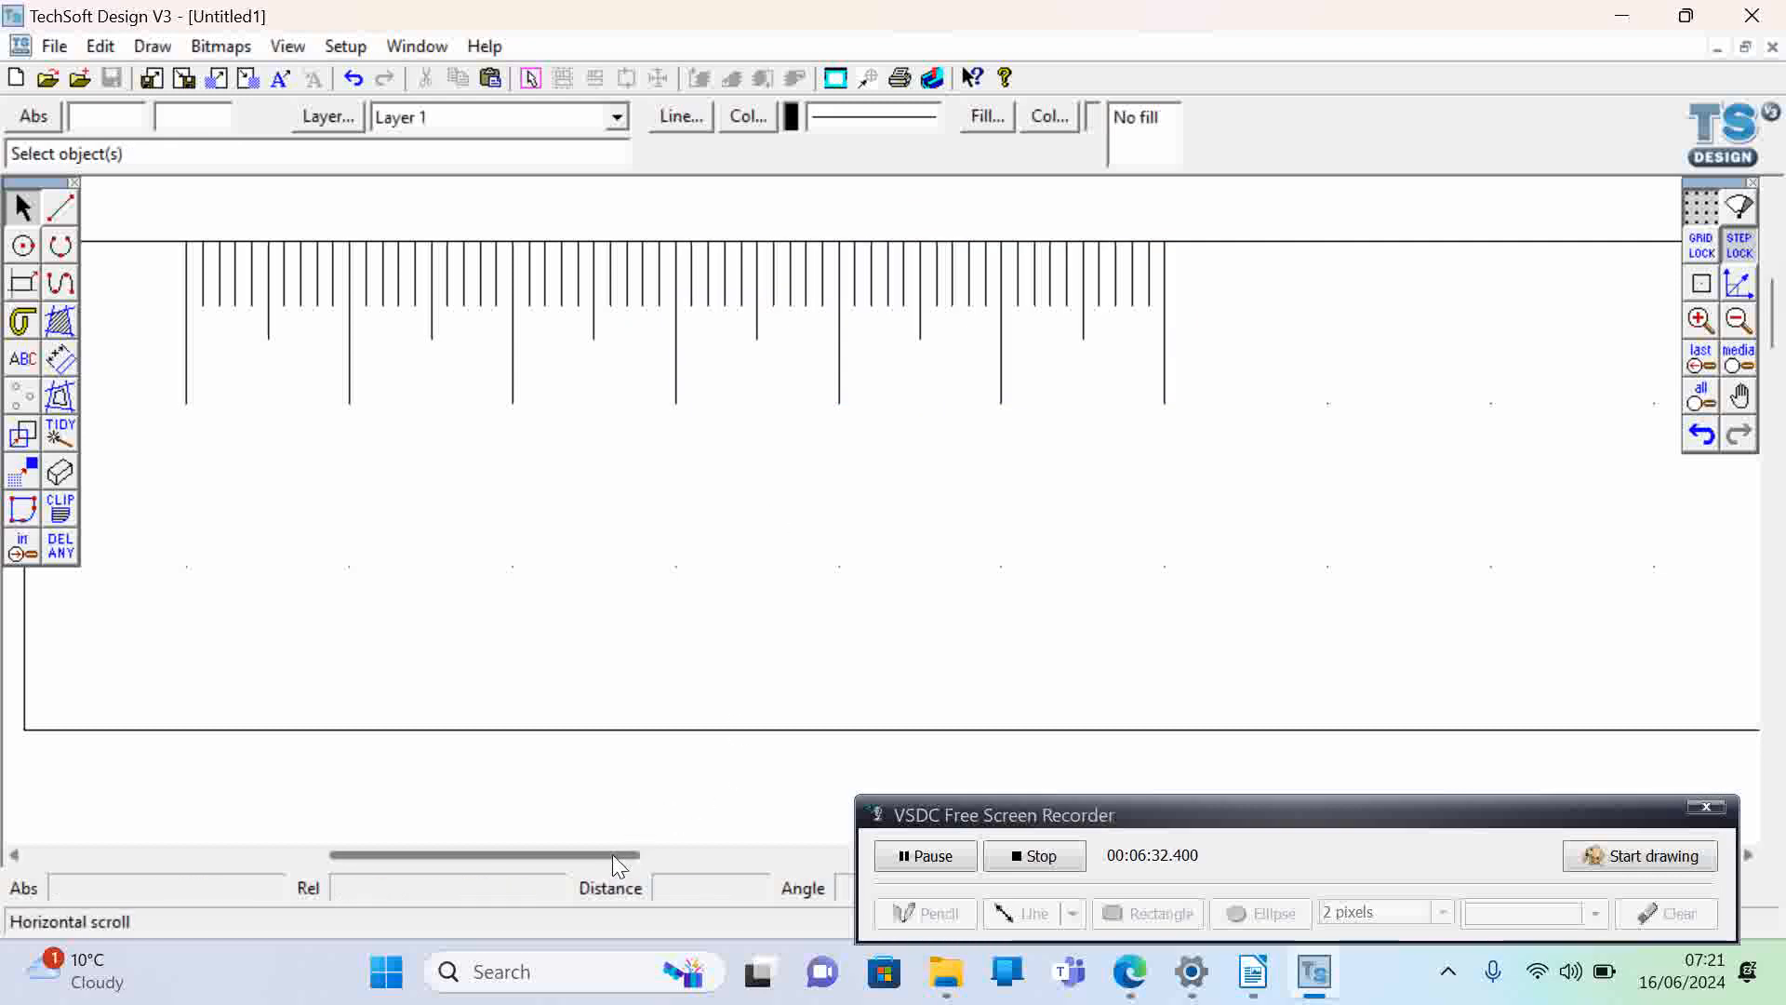
pyautogui.moveTo(612, 854); pyautogui.dragTo(747, 848)
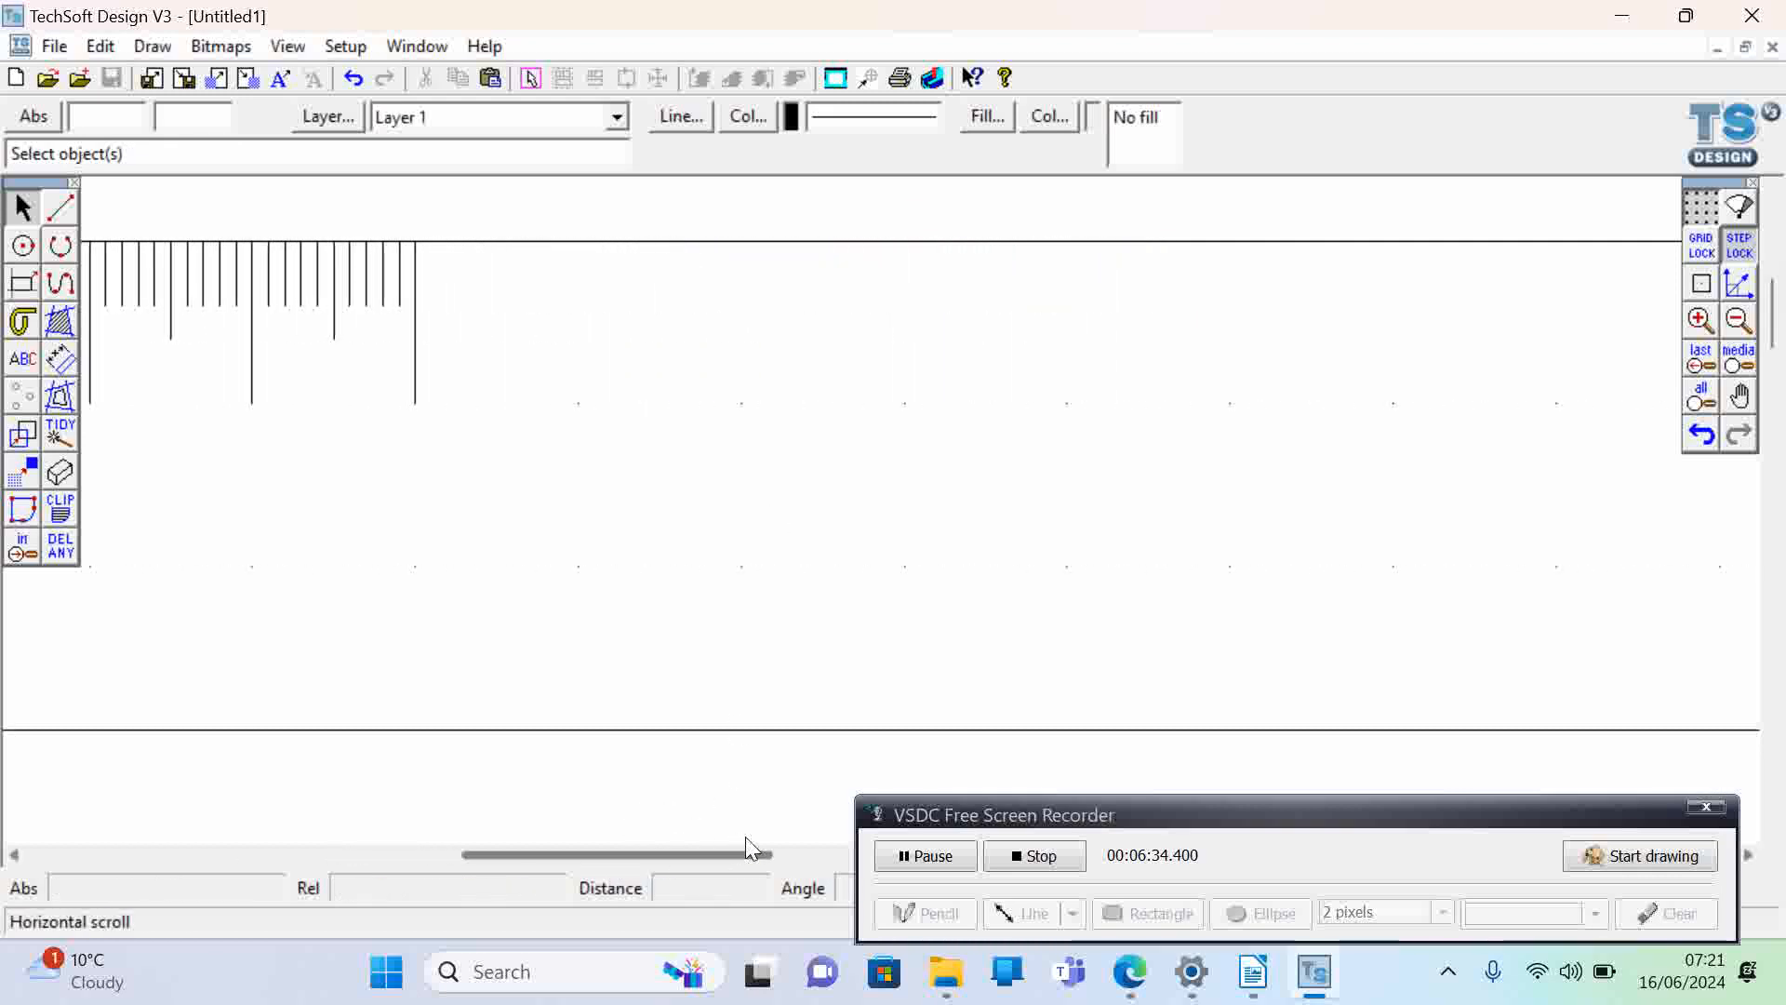
pyautogui.hotkey('ctrl', 'v')
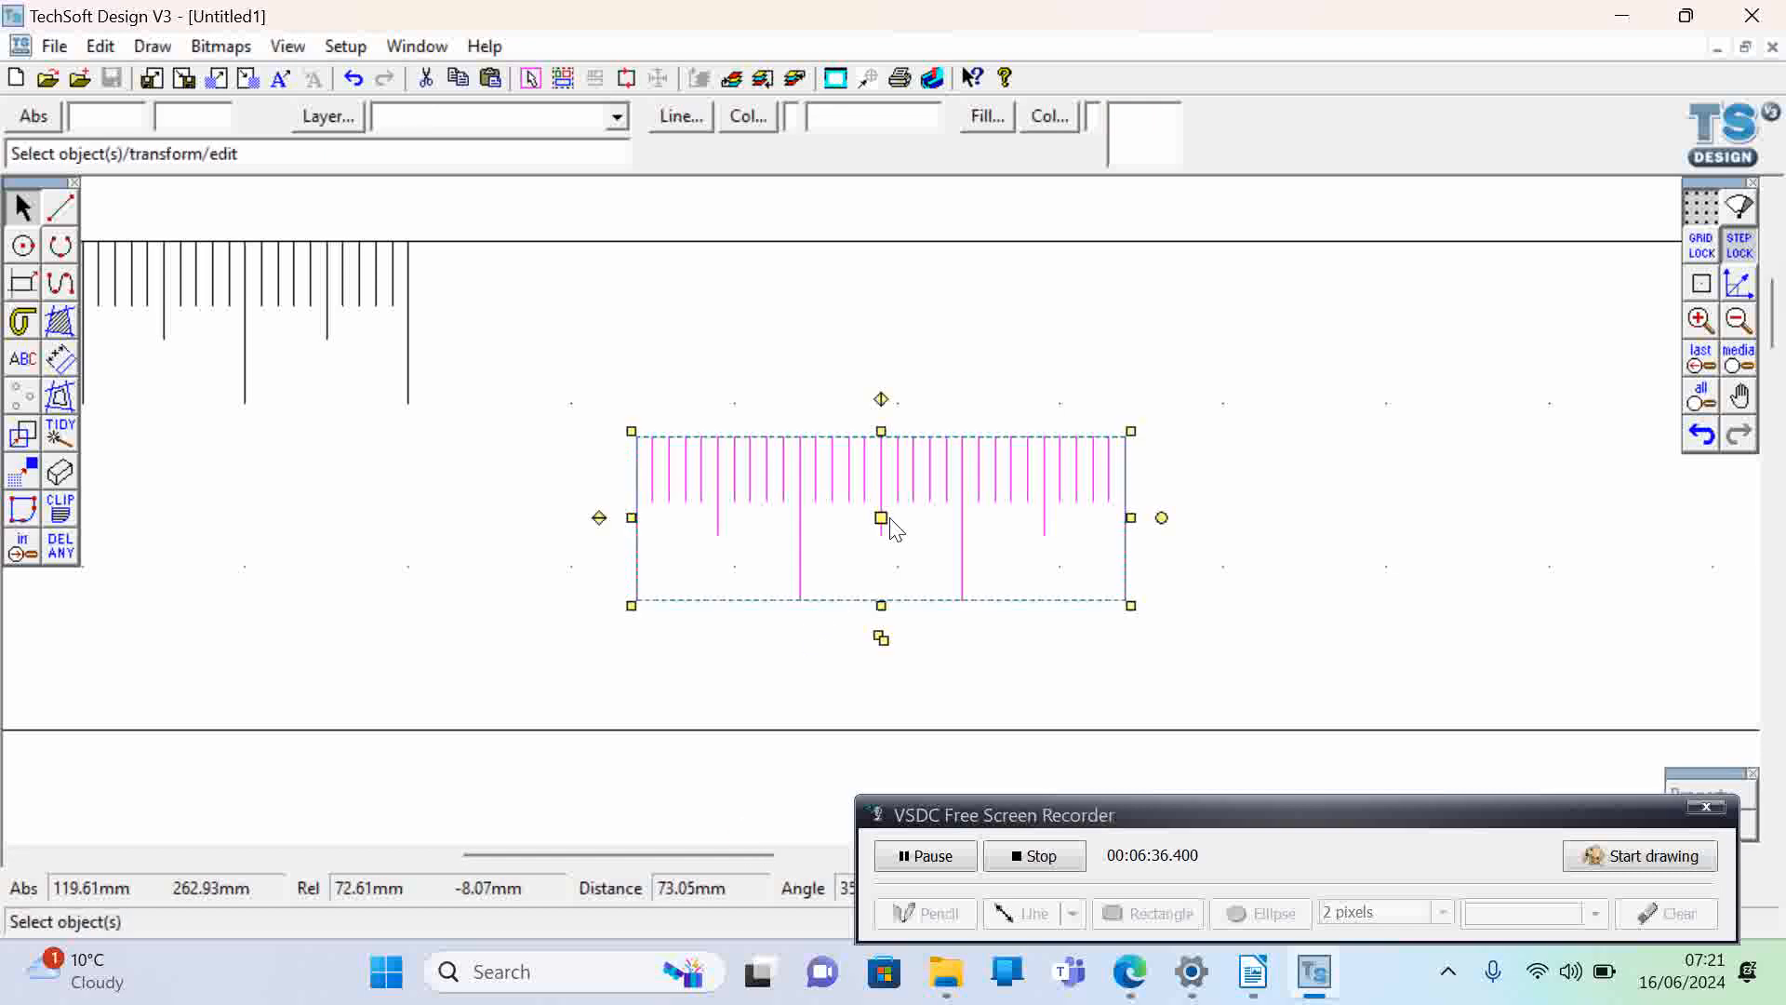
pyautogui.moveTo(884, 519); pyautogui.dragTo(655, 324)
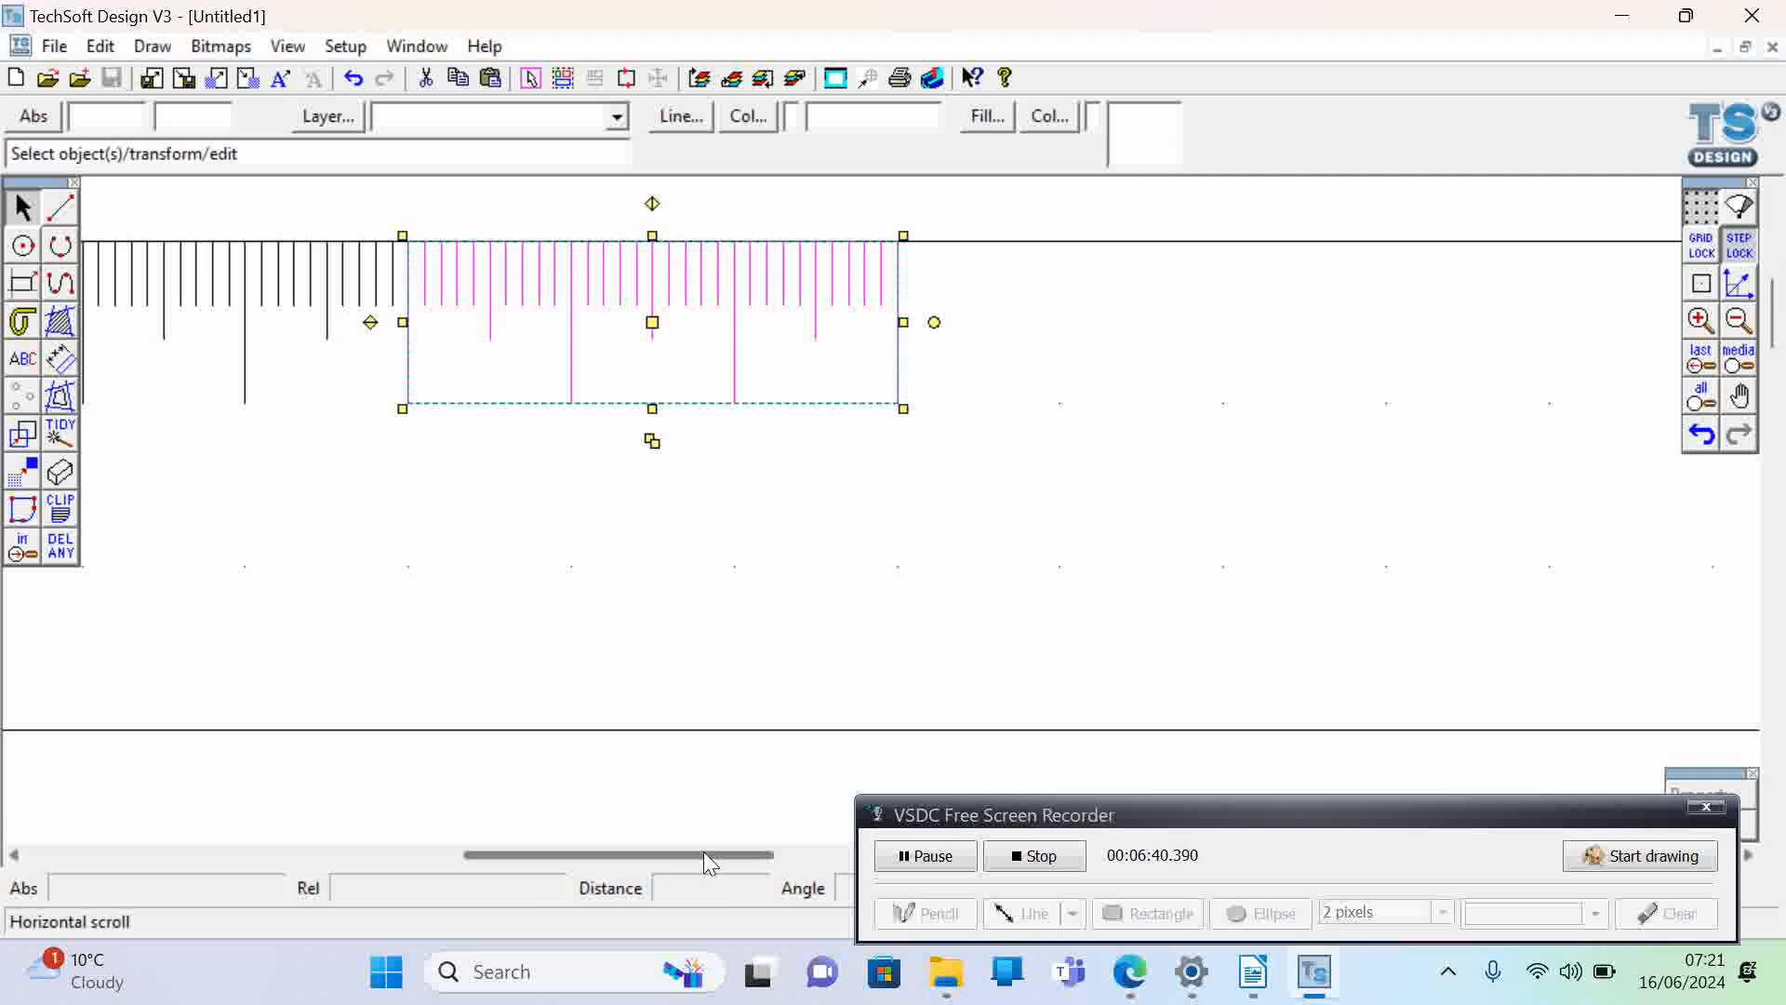
pyautogui.moveTo(703, 851); pyautogui.dragTo(800, 862)
pyautogui.hotkey('ctrl', 'z')
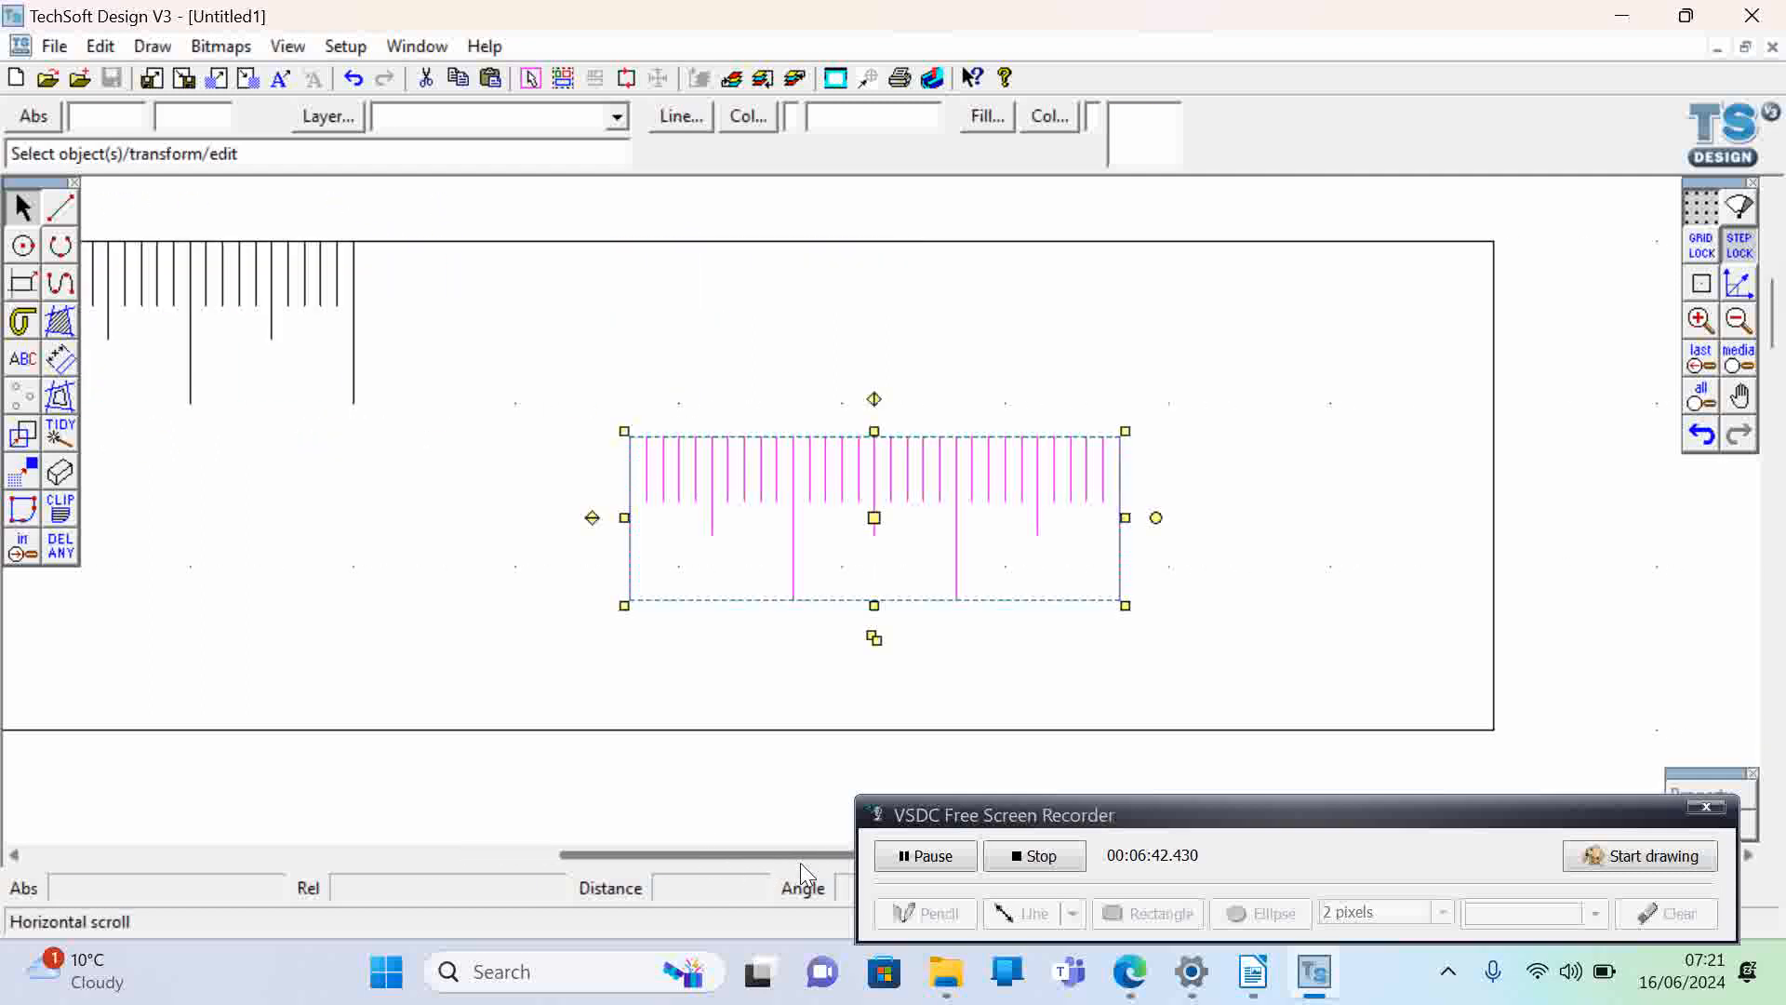
pyautogui.click(879, 530)
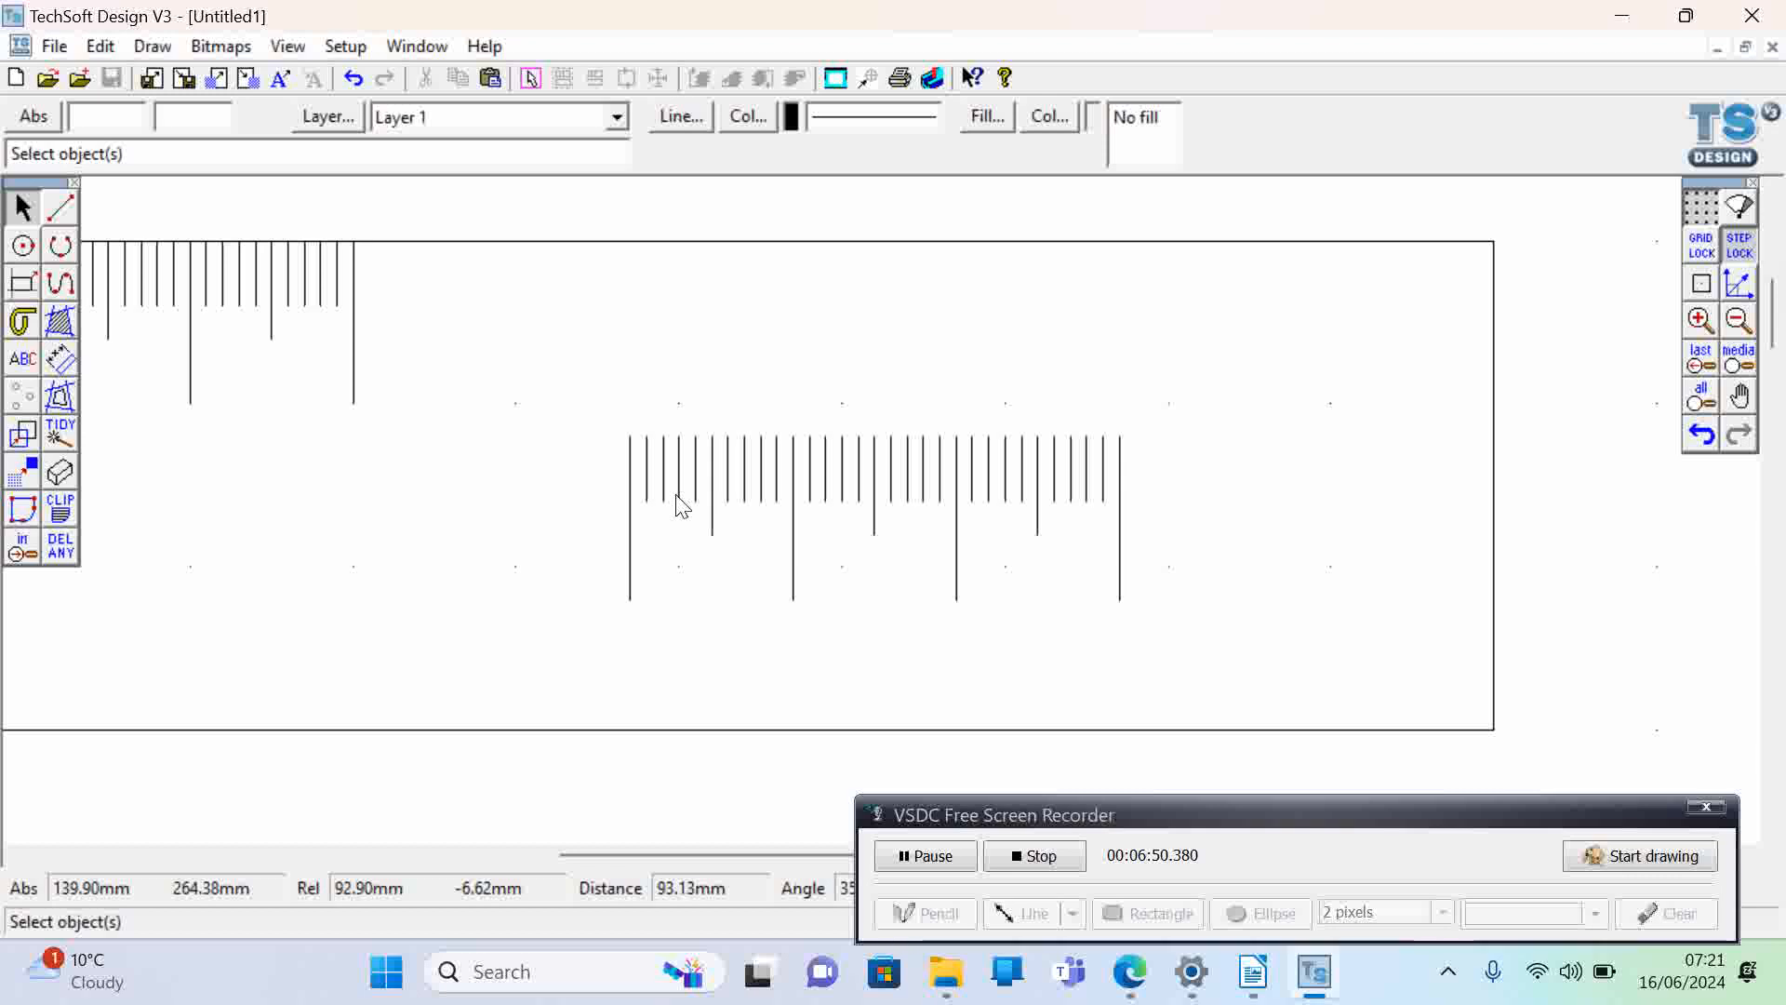
pyautogui.rightClick(386, 325)
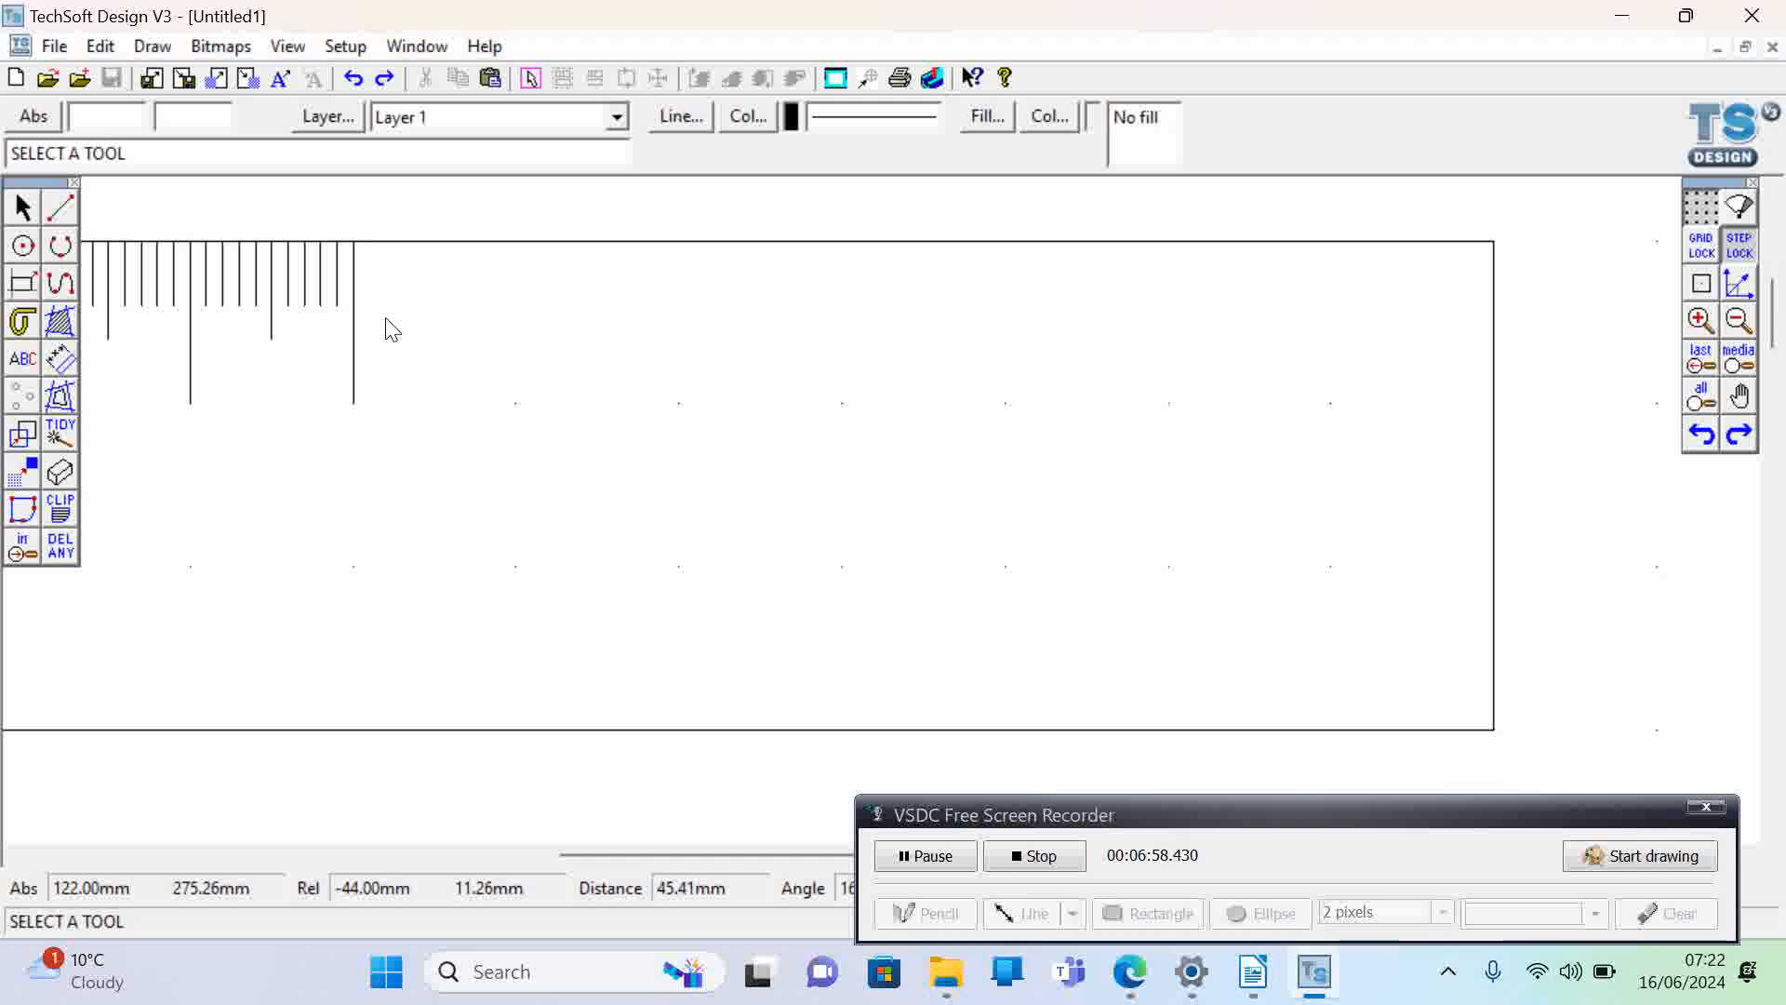
# - Paste the three-centimetre block of graduations and place it along the ruler's top edge from X 120 to X 150 mm
pyautogui.hotkey('ctrl', 'v')
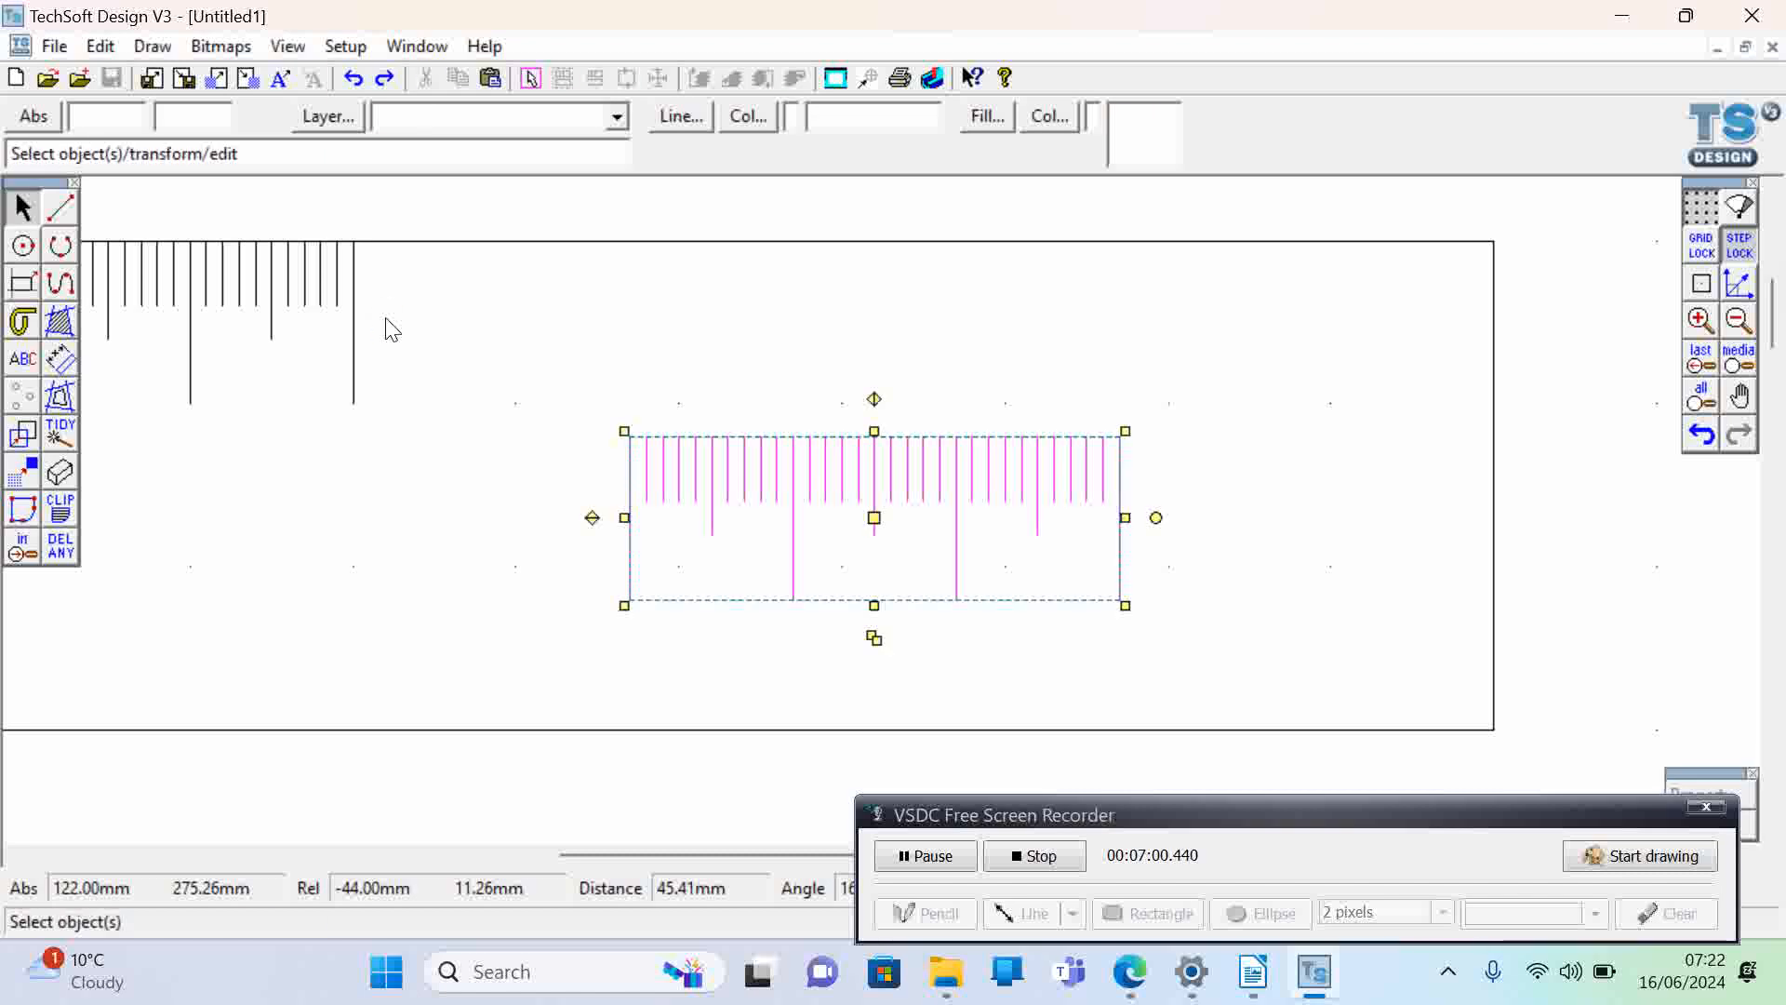
pyautogui.click(385, 447)
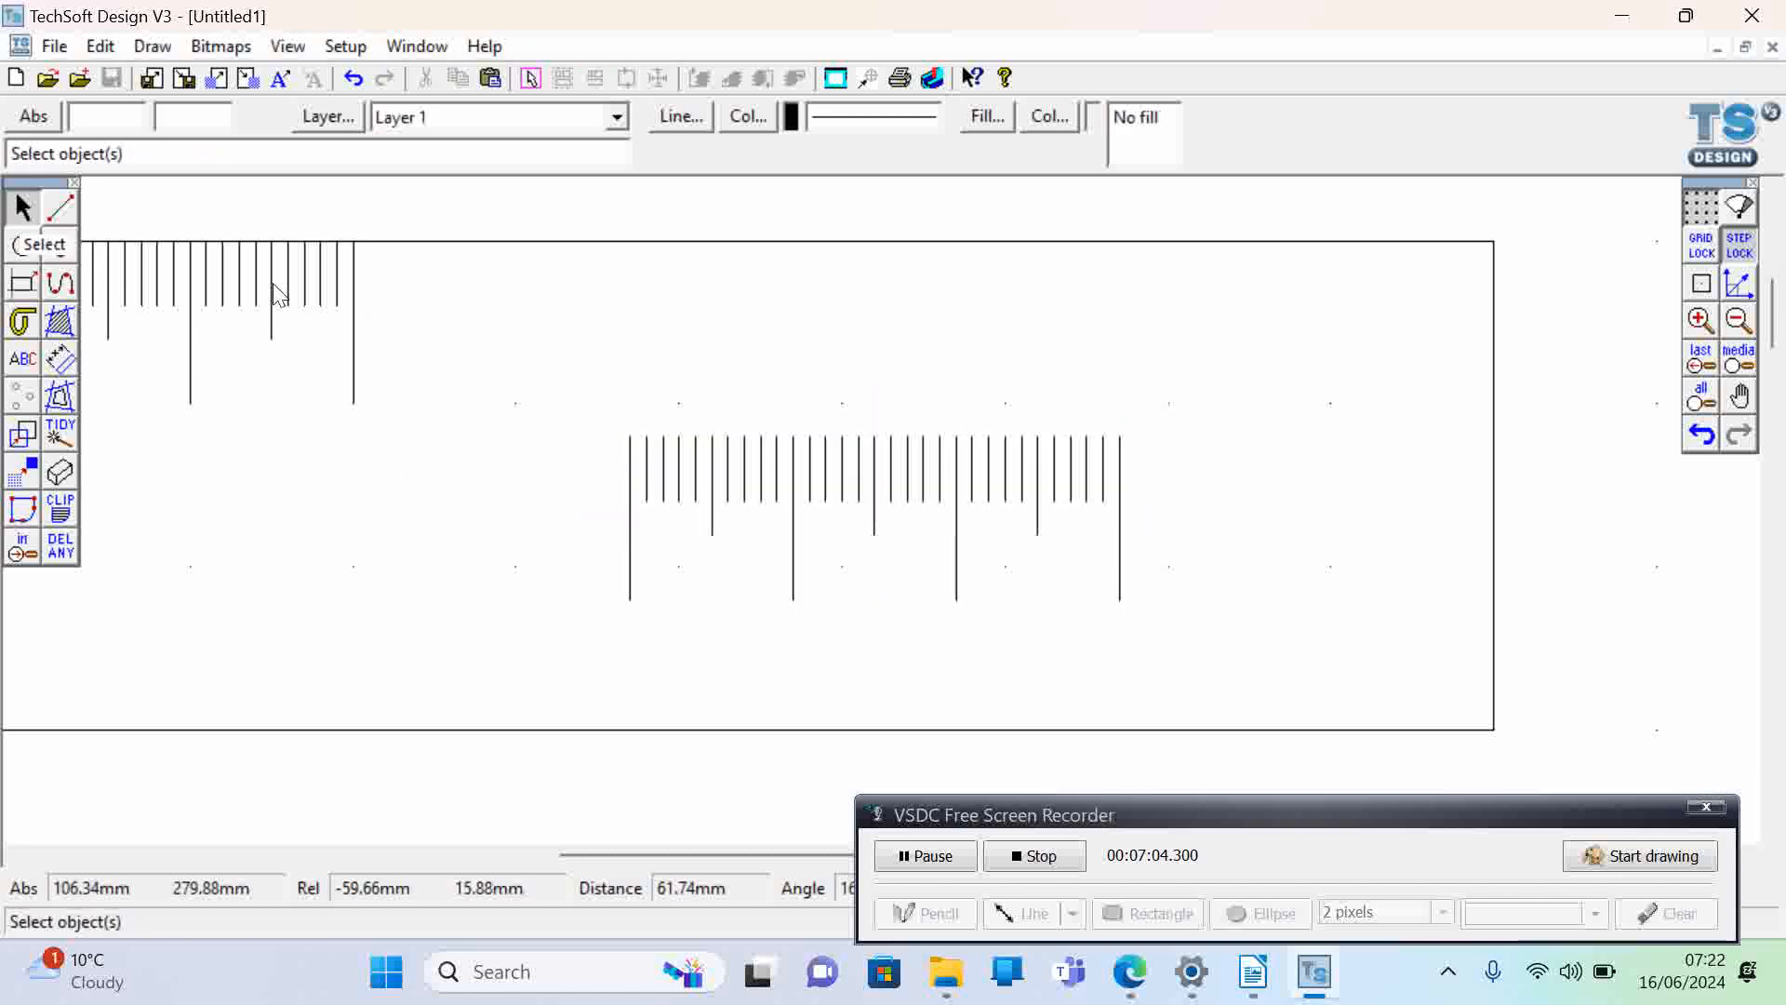
pyautogui.moveTo(565, 371); pyautogui.dragTo(1208, 686)
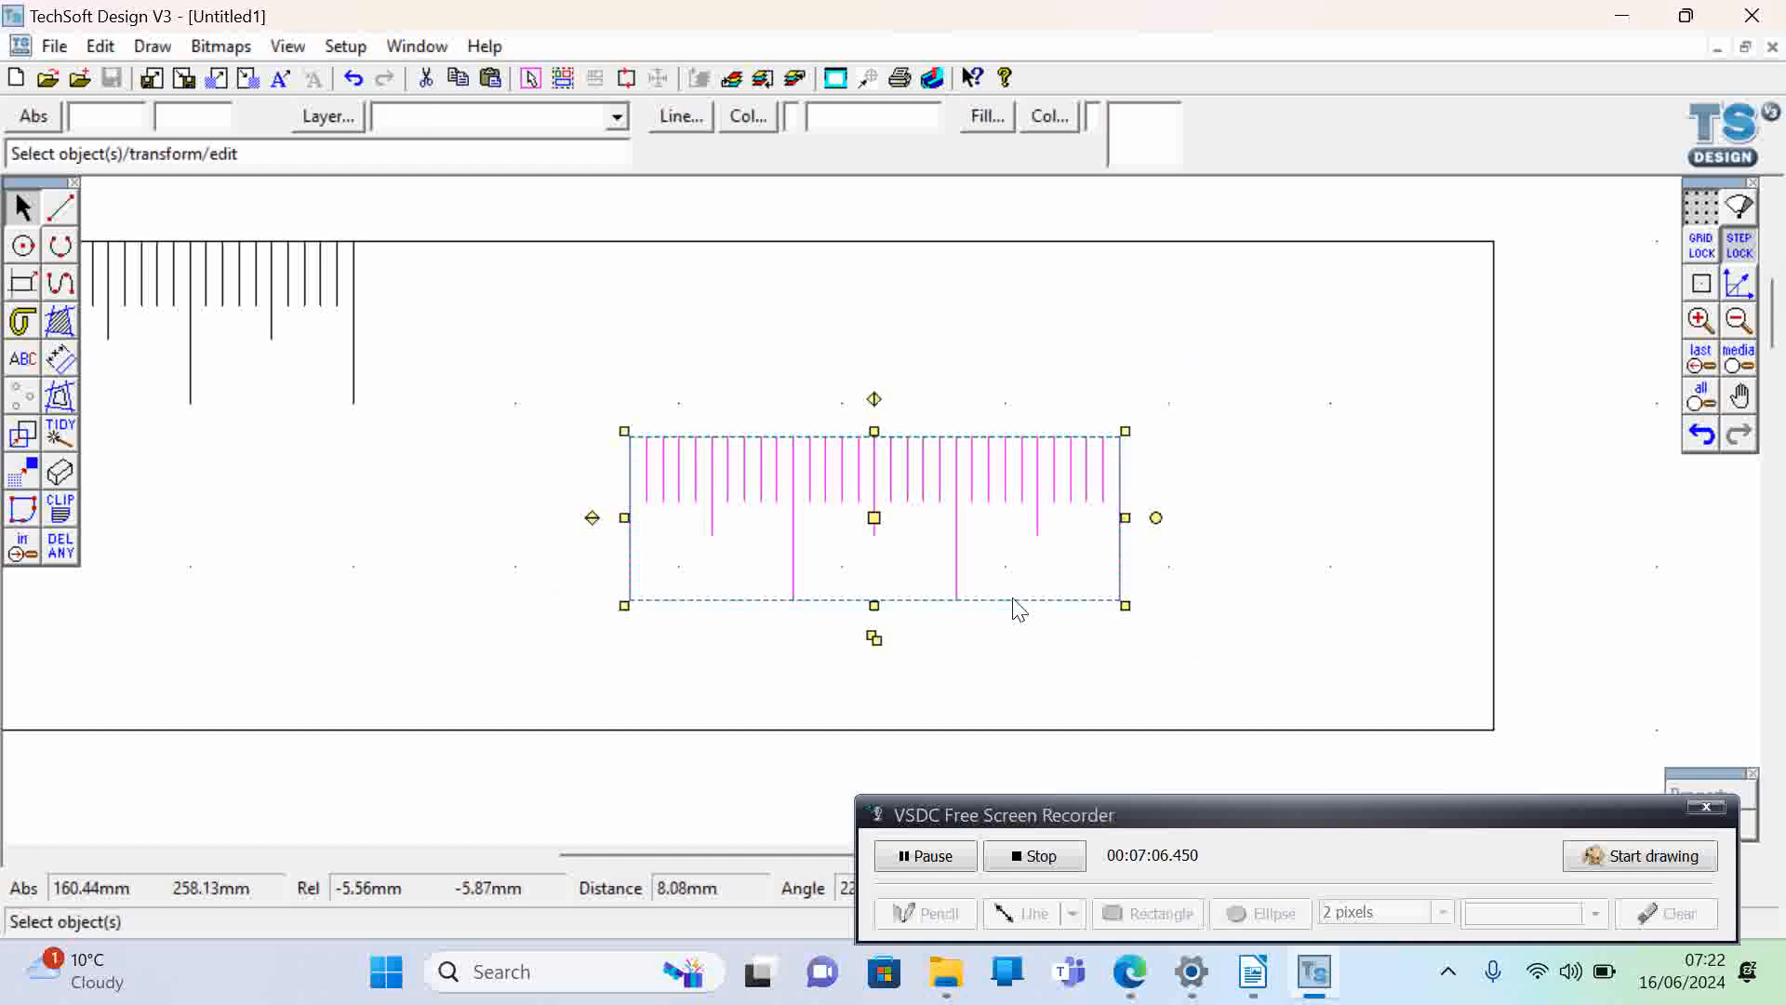
pyautogui.moveTo(873, 518); pyautogui.dragTo(598, 319)
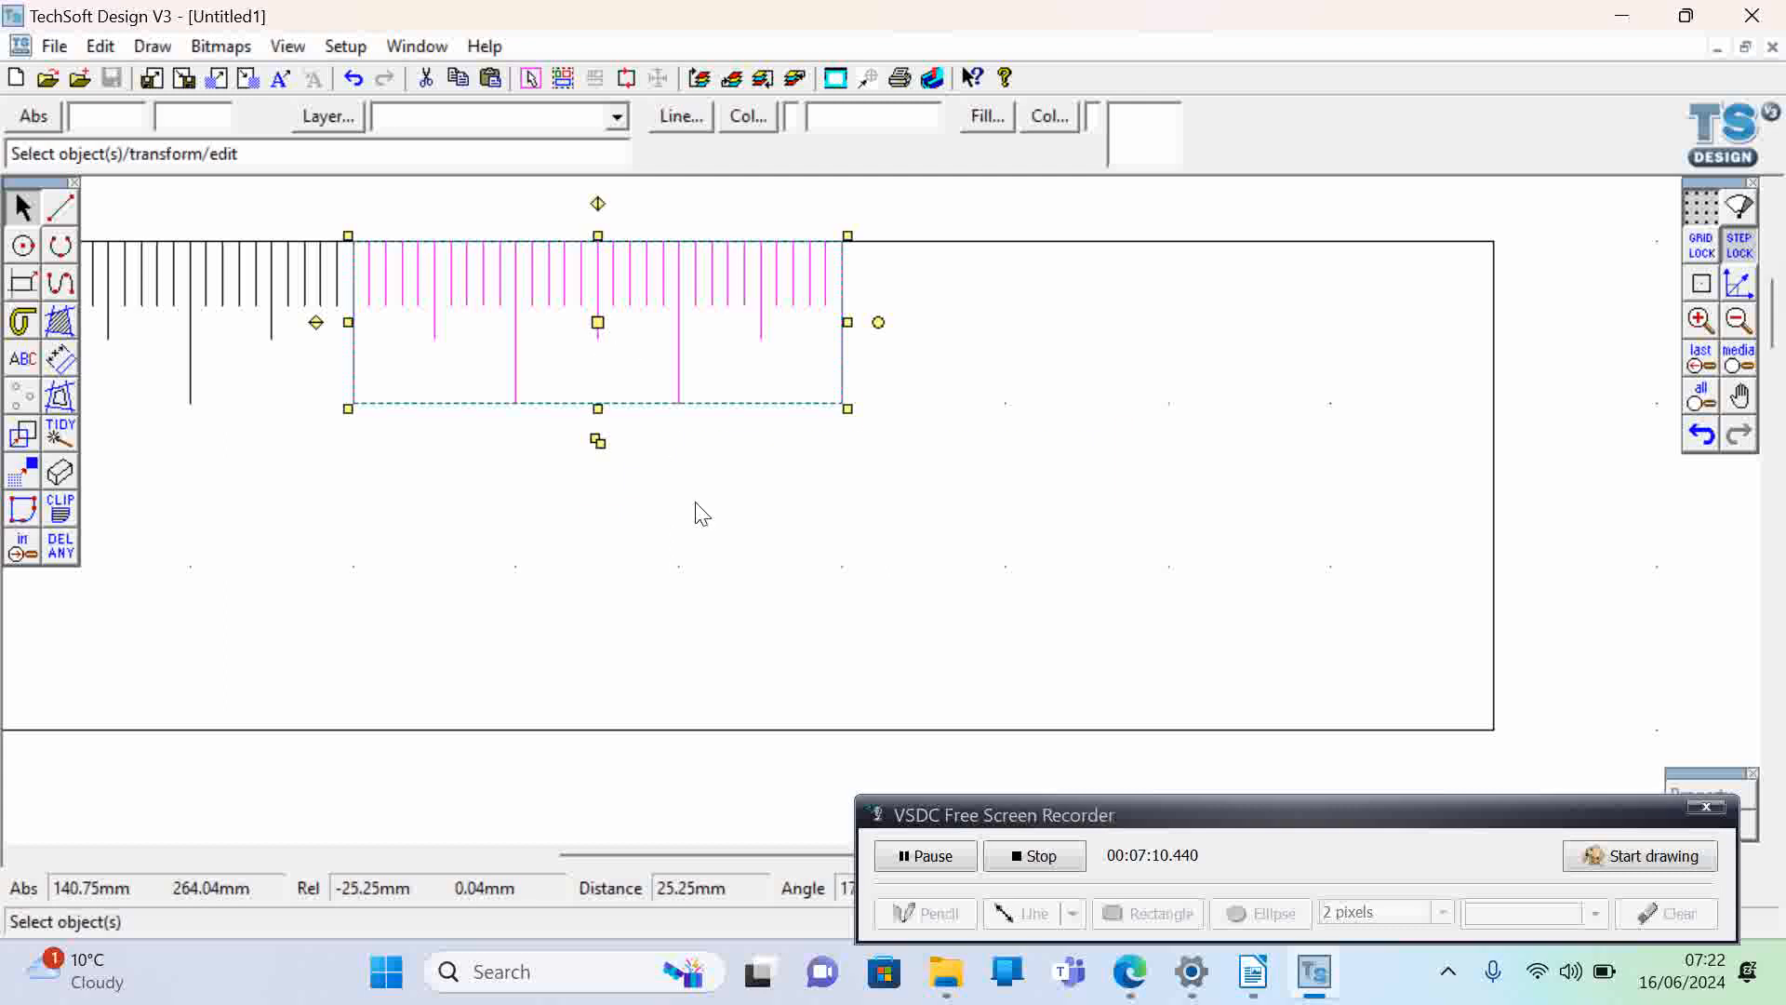
pyautogui.click(697, 503)
# - Paste another three-centimetre block of graduations and place it along the top edge from X 150 to X 180 mm
pyautogui.hotkey('ctrl', 'v')
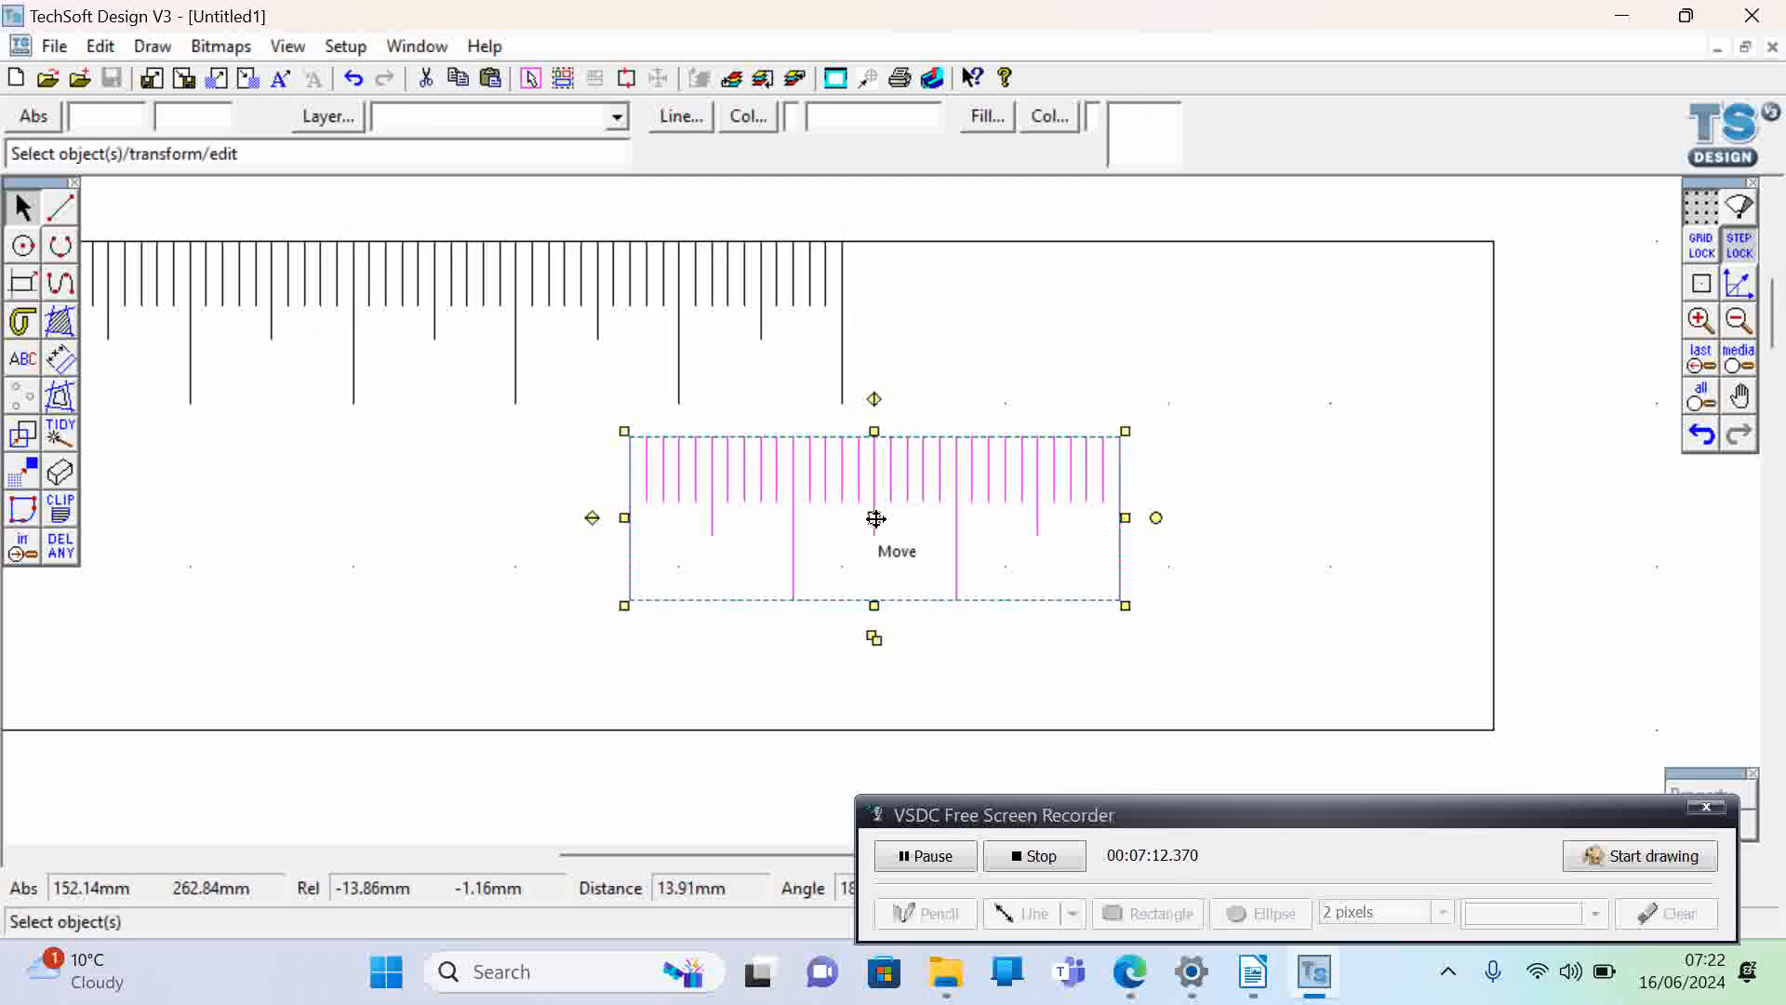
pyautogui.moveTo(873, 517); pyautogui.dragTo(1096, 328)
pyautogui.click(1237, 547)
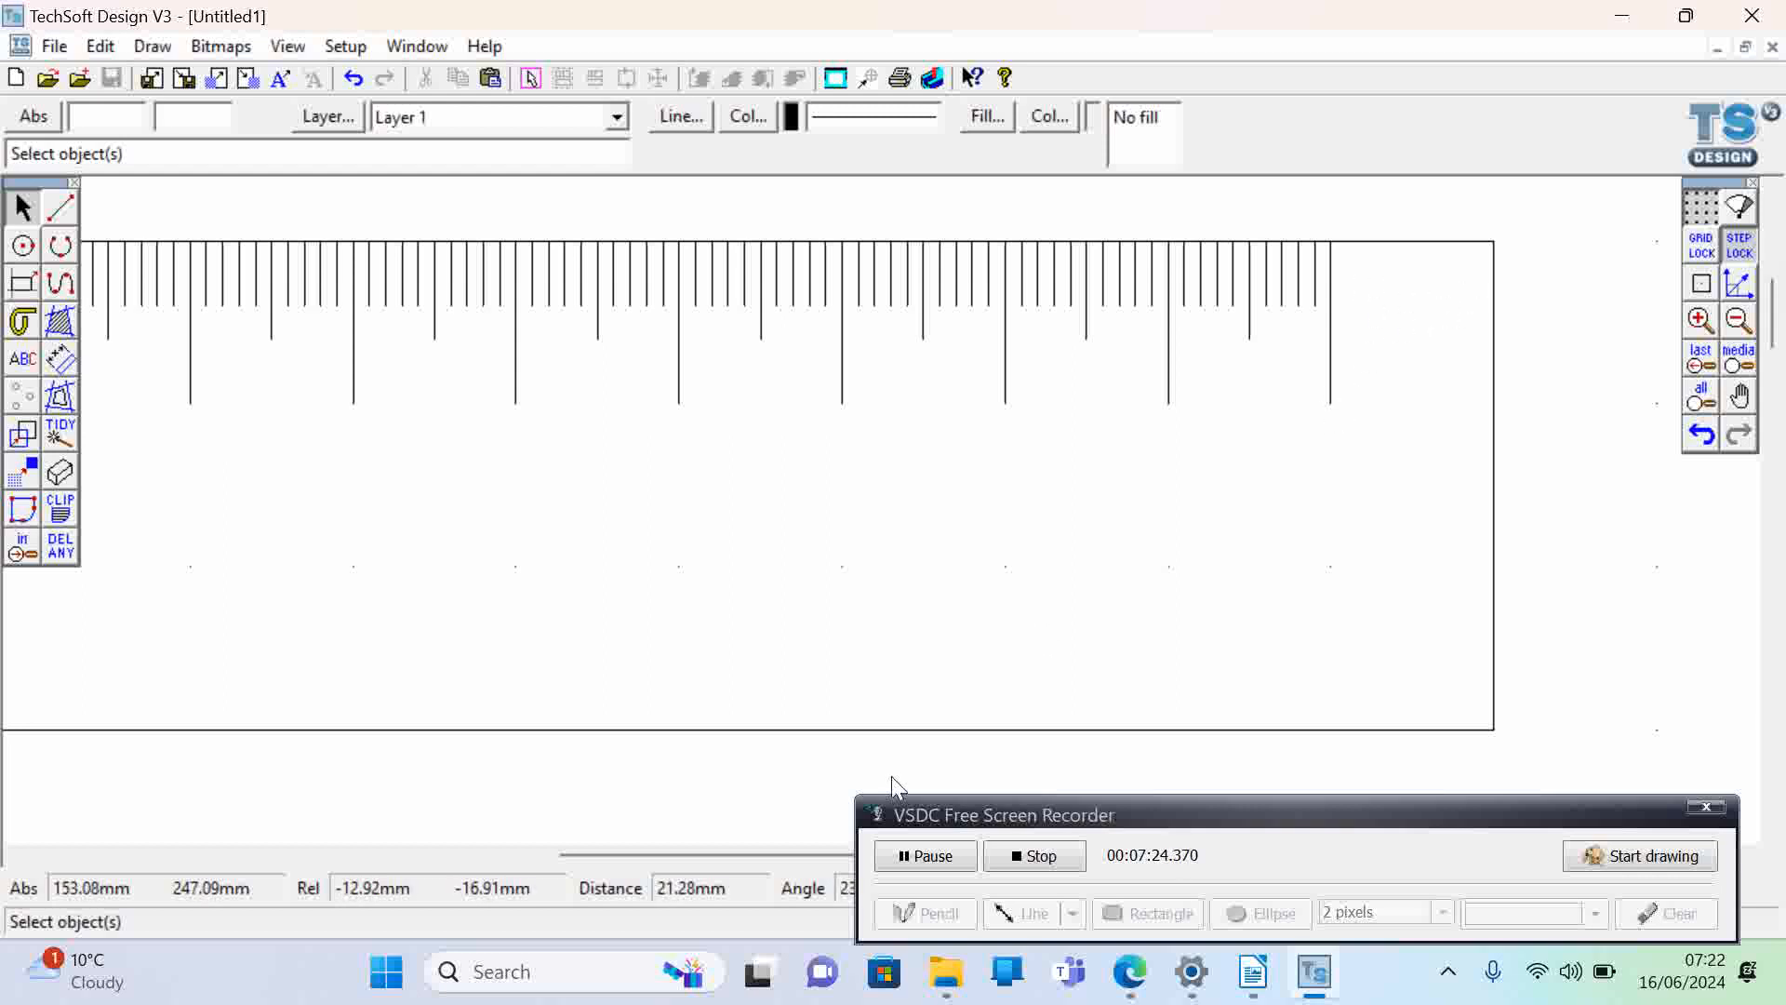
# - Bring the whole ruler into view and check the run of graduations along its top edge
pyautogui.moveTo(790, 850); pyautogui.dragTo(521, 949)
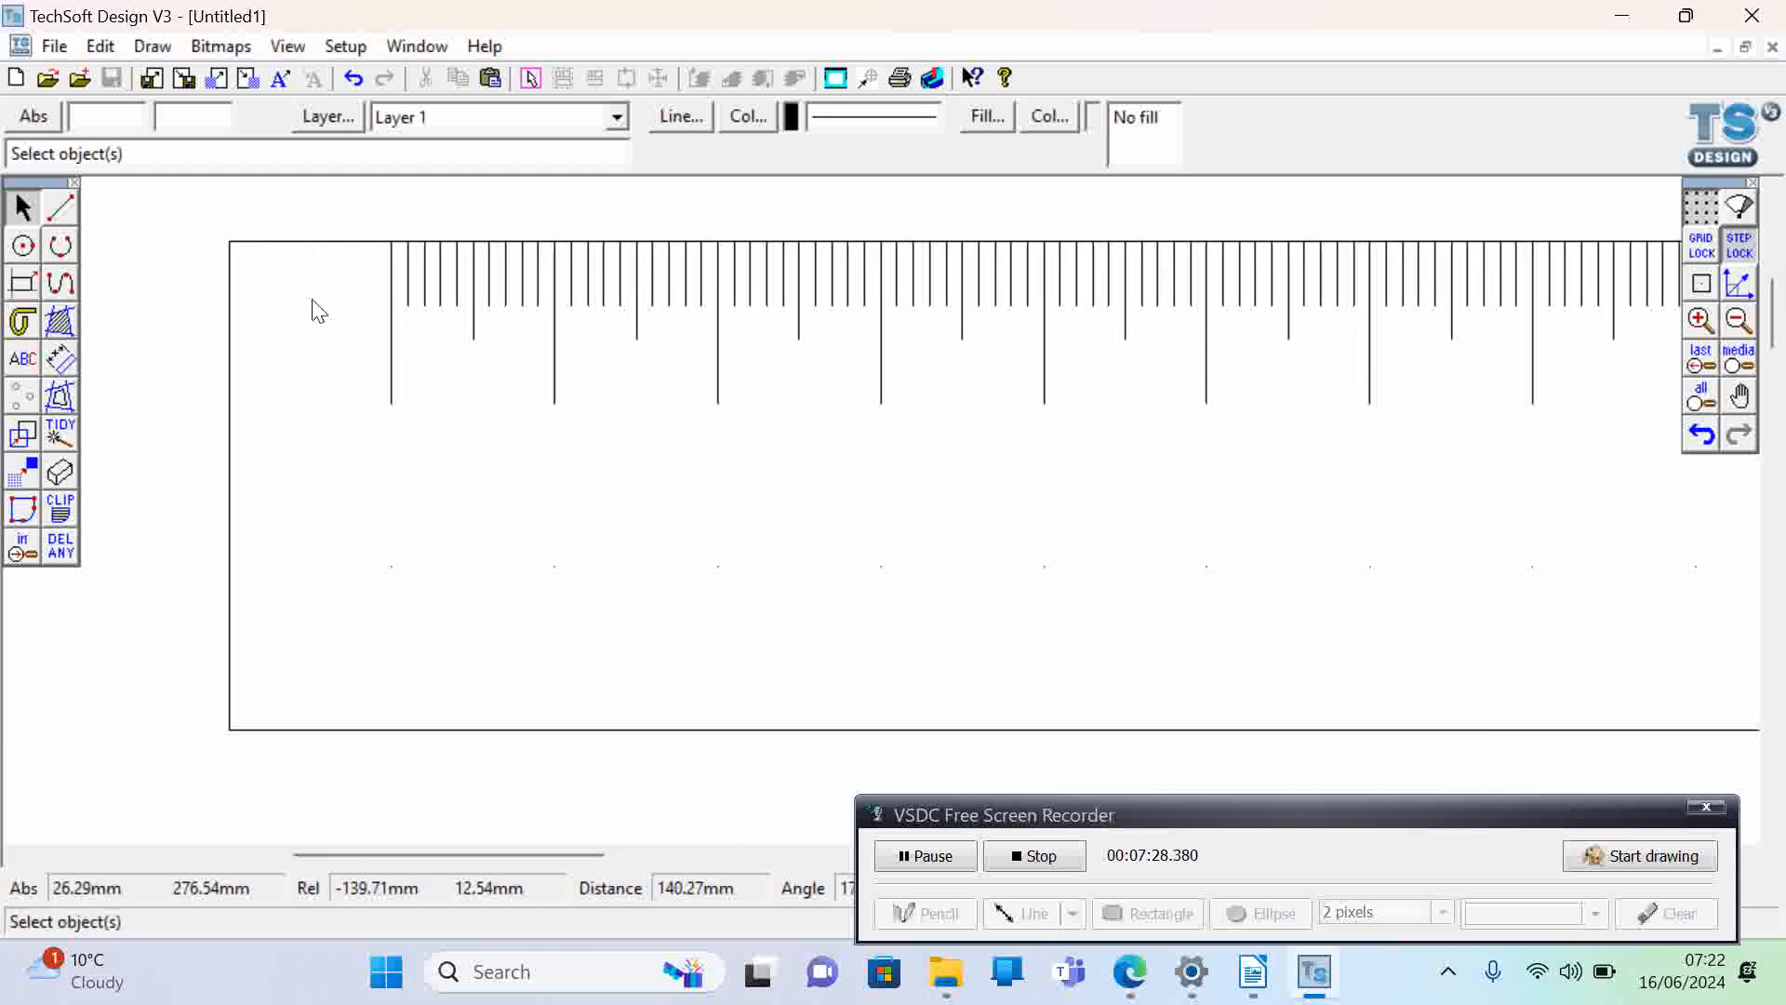
pyautogui.click(1740, 321)
pyautogui.click(1740, 321)
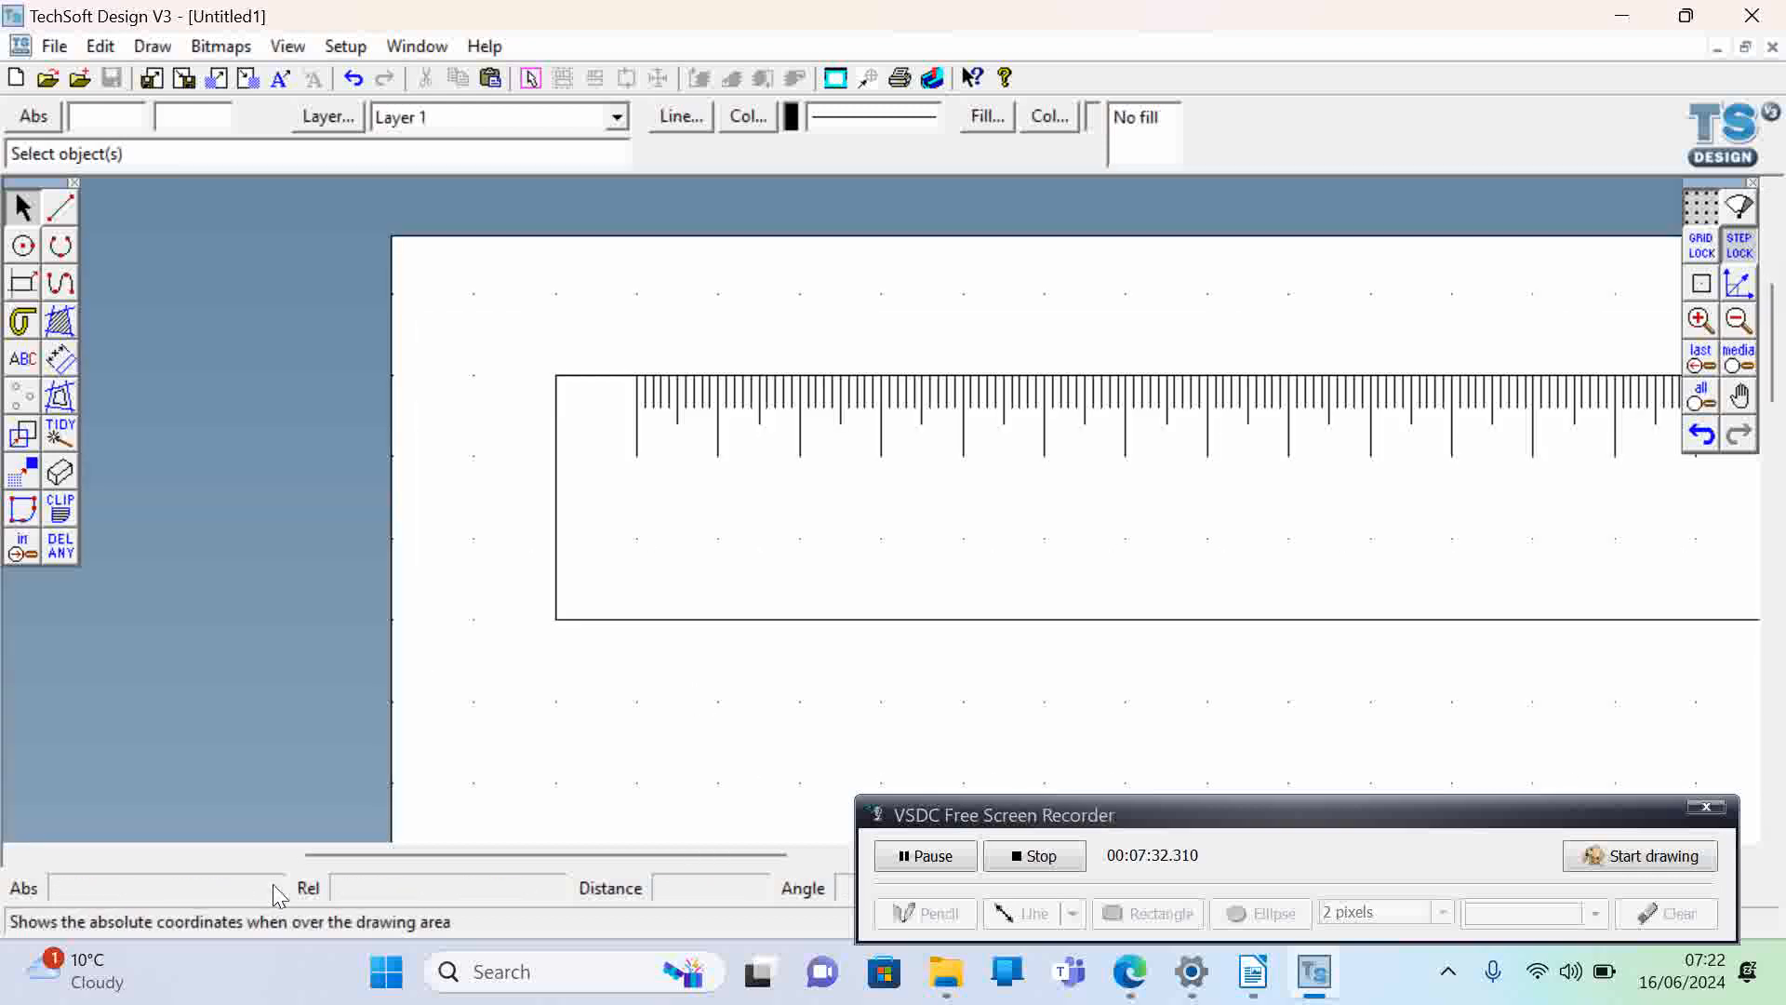
pyautogui.moveTo(374, 851); pyautogui.dragTo(470, 862)
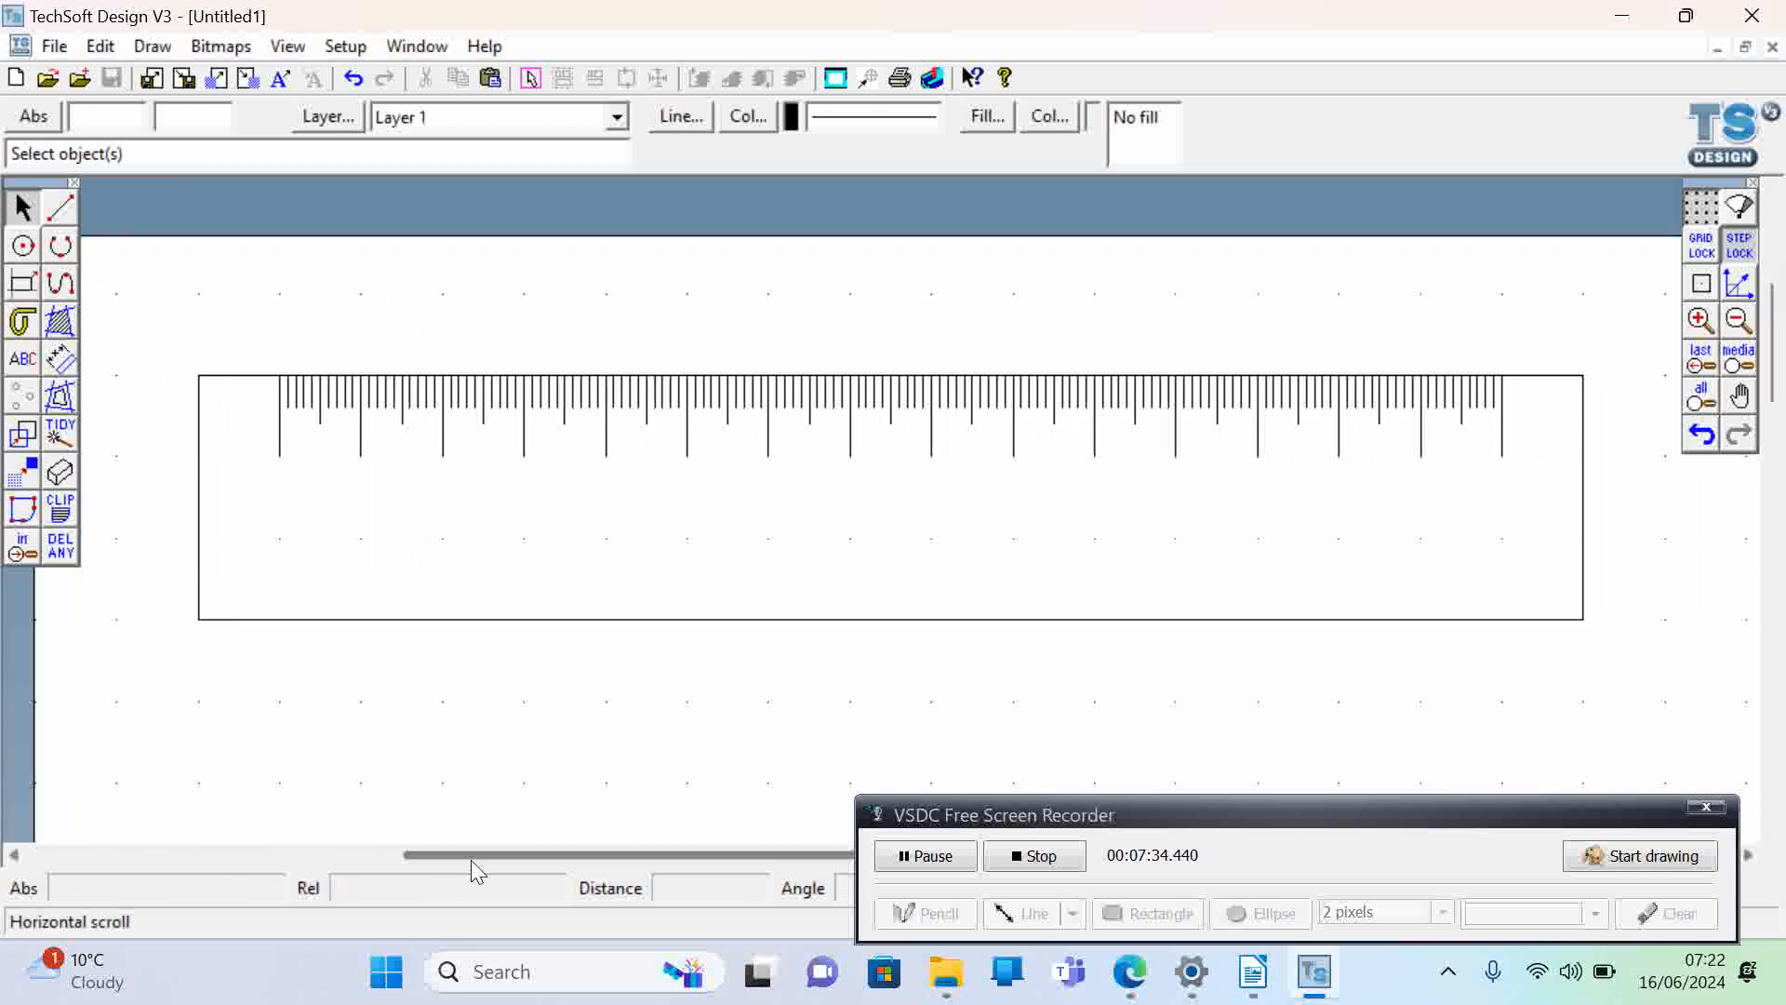